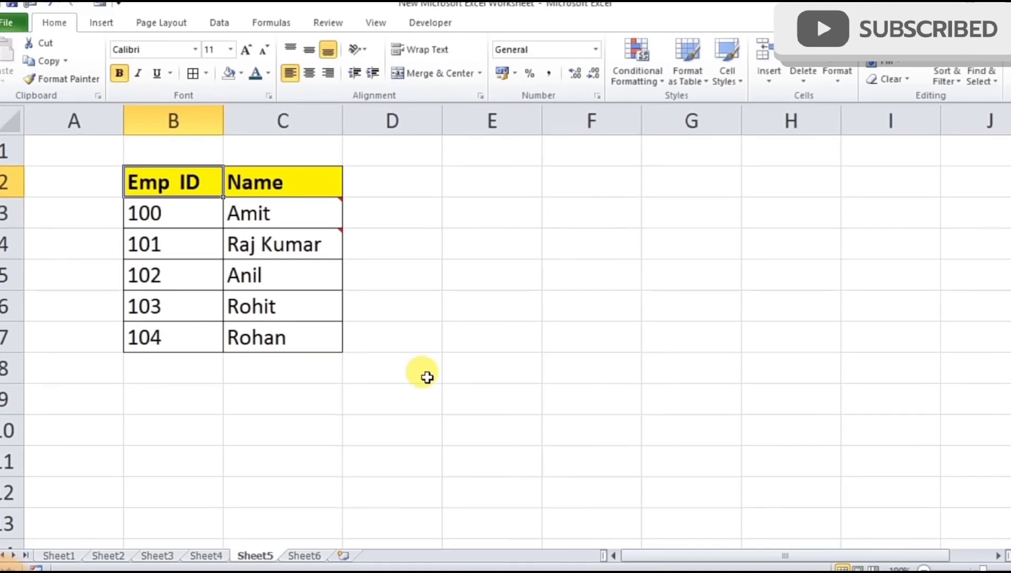
Step: Select Anil's cell C5 and bring up the Review tab's commenting tools
mouse_move(273, 221)
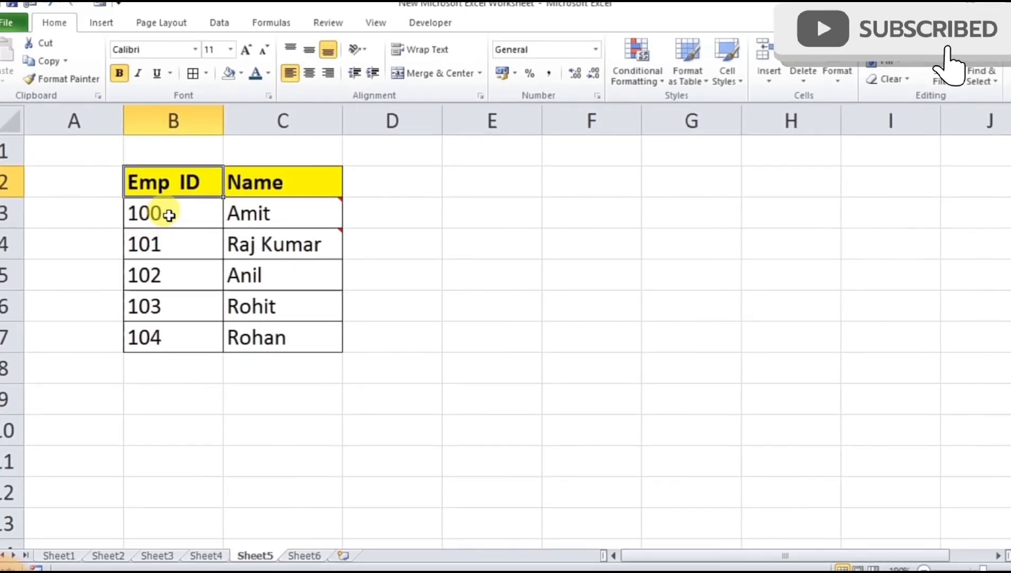
left_click(384, 214)
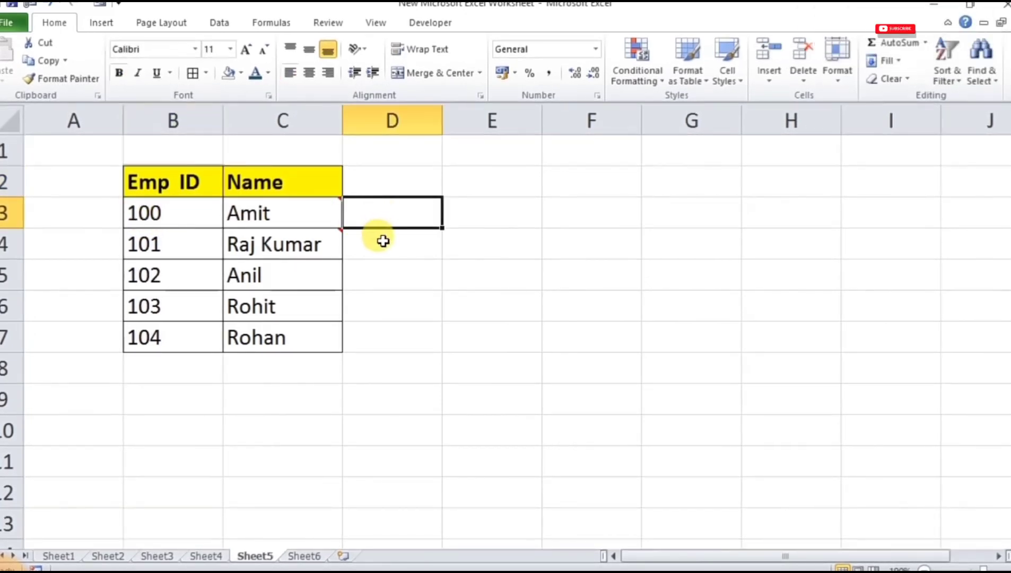
left_click(382, 277)
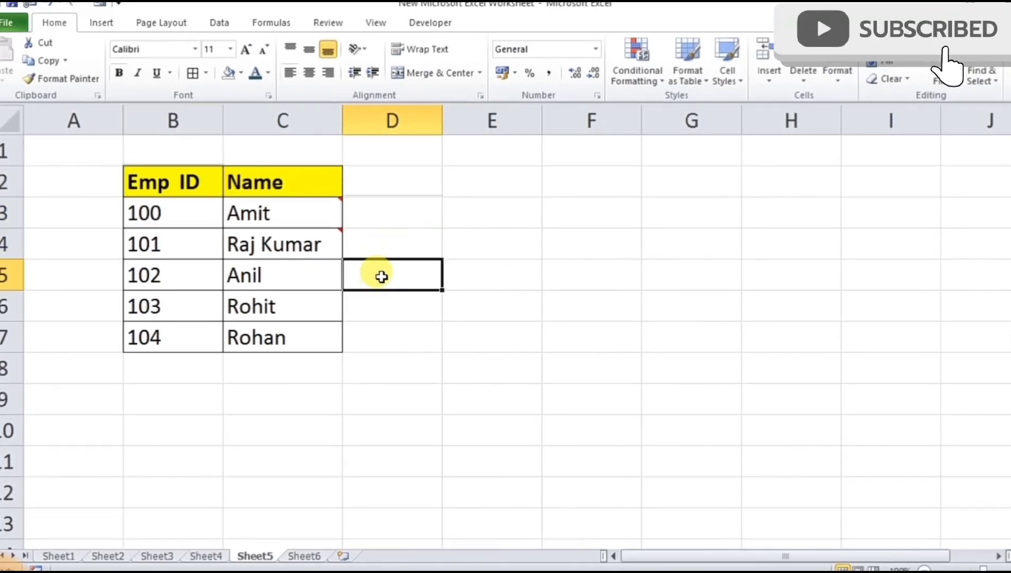
left_click(384, 243)
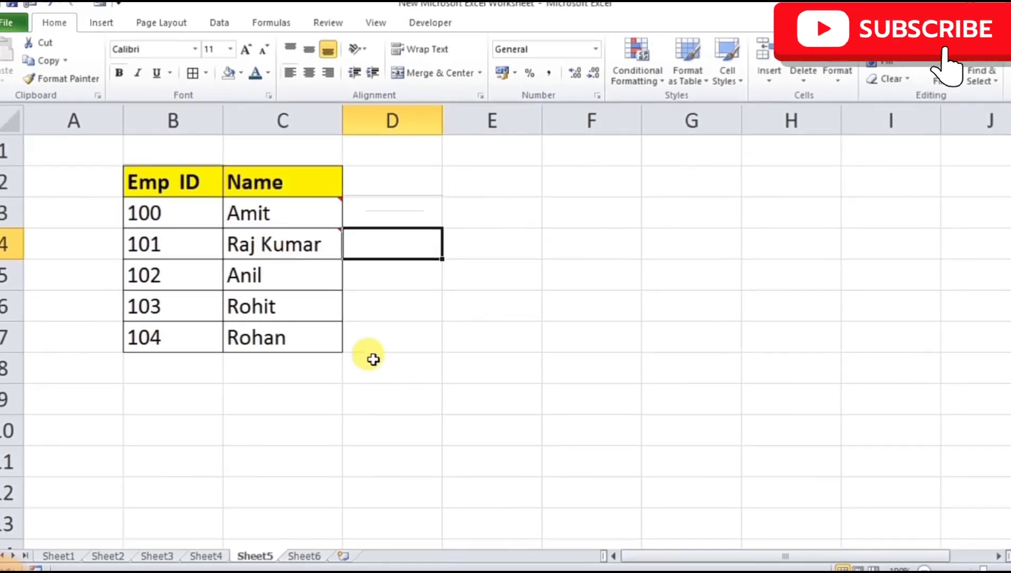
key("Left")
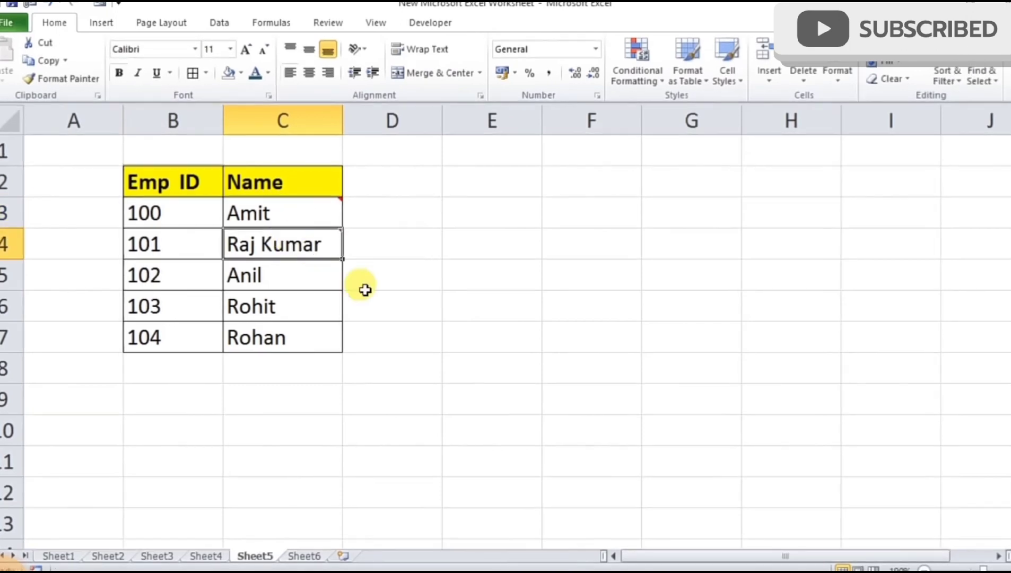
left_click(493, 353)
left_click(276, 278)
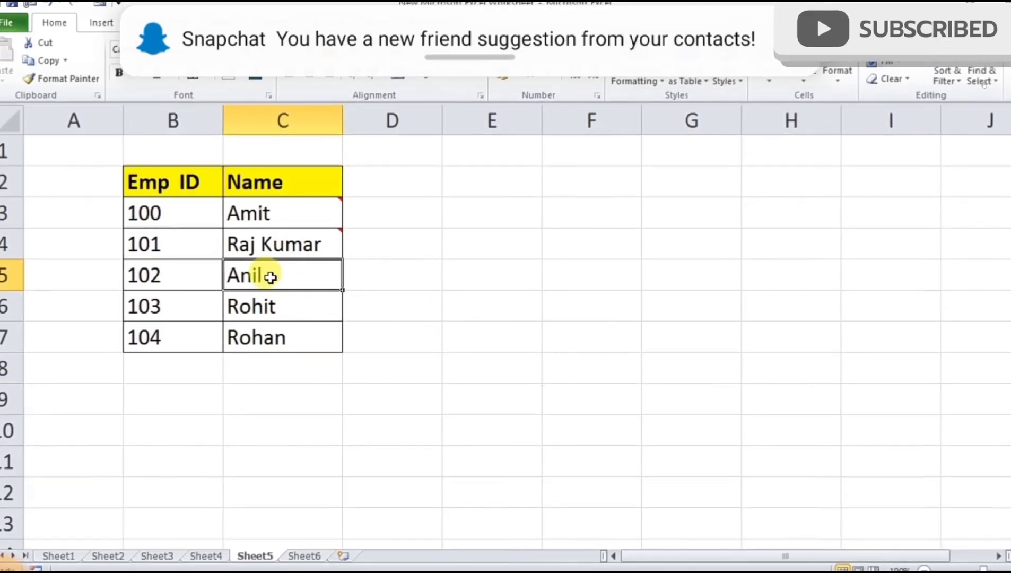
left_click(297, 22)
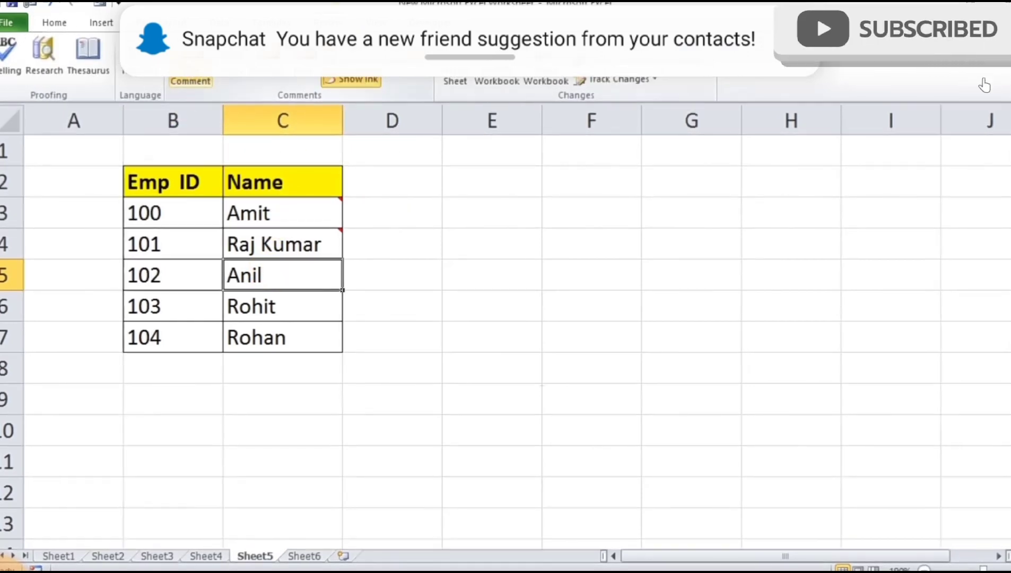
Step: Add a new comment to C5, clear its default author text, and select the comment box
left_click(191, 63)
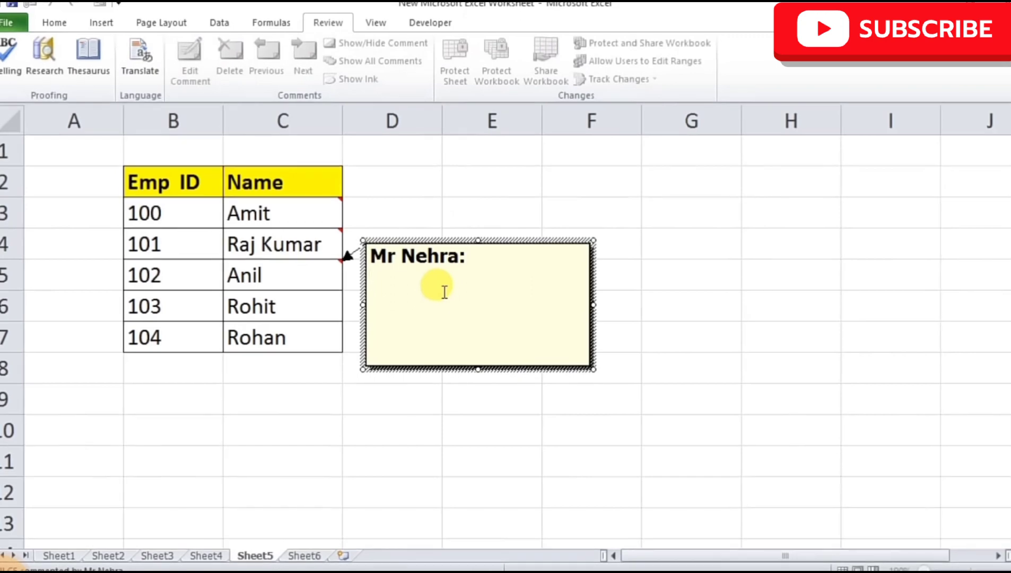
key("BackSpace")
key("BackSpace")
key("BackSpace")
key("BackSpace")
key("BackSpace")
key("BackSpace")
key("BackSpace")
key("BackSpace")
key("BackSpace")
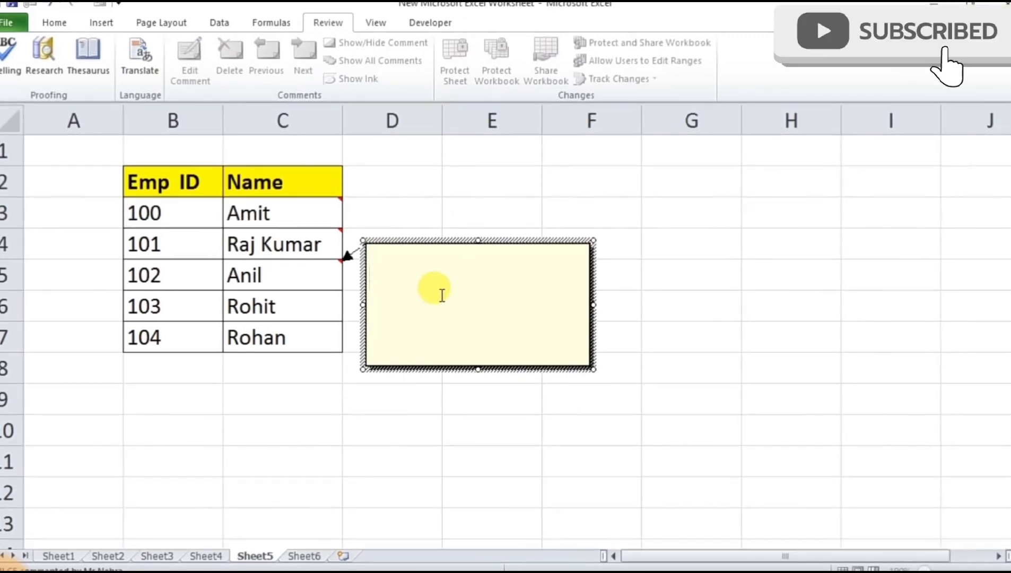
left_click(390, 369)
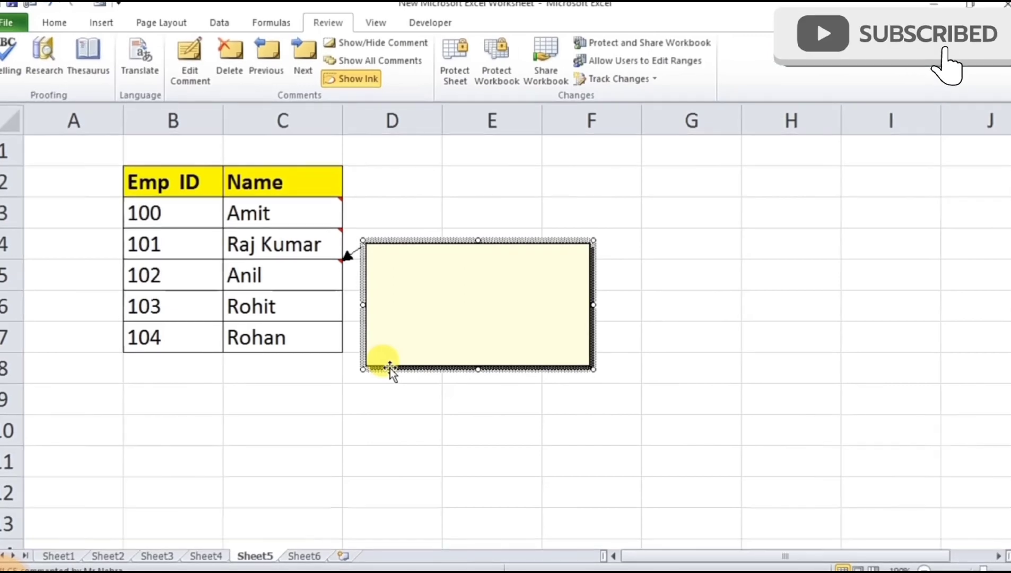
right_click(388, 367)
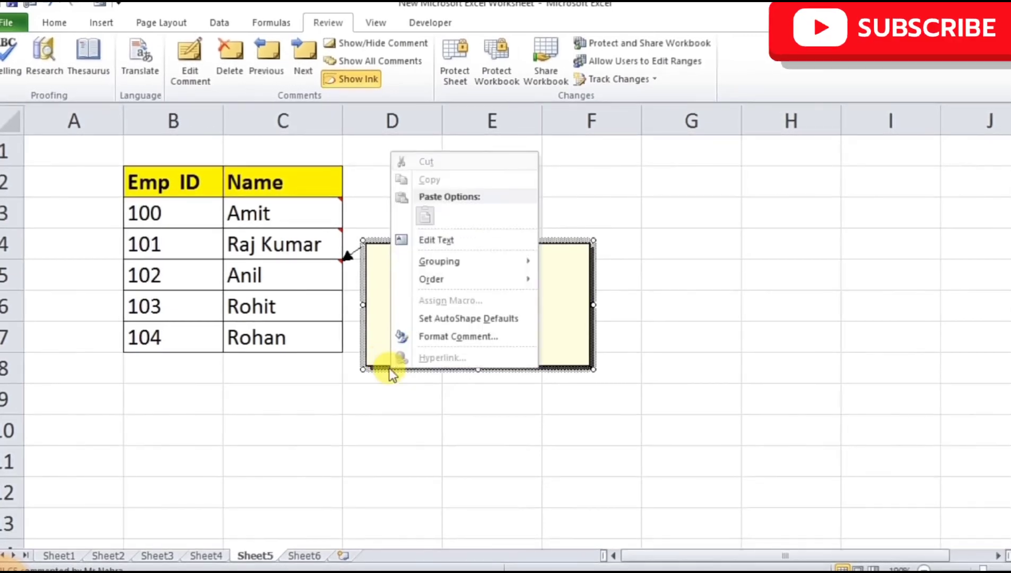
Step: Fill Anil's comment with the 'ms' photo through Format Comment's picture fill effect
left_click(453, 338)
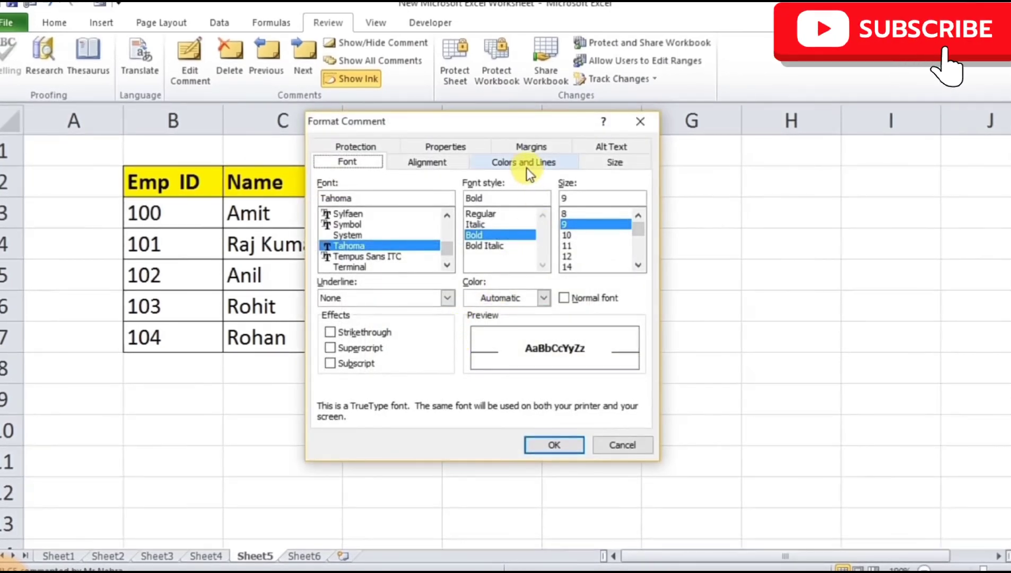
left_click(524, 166)
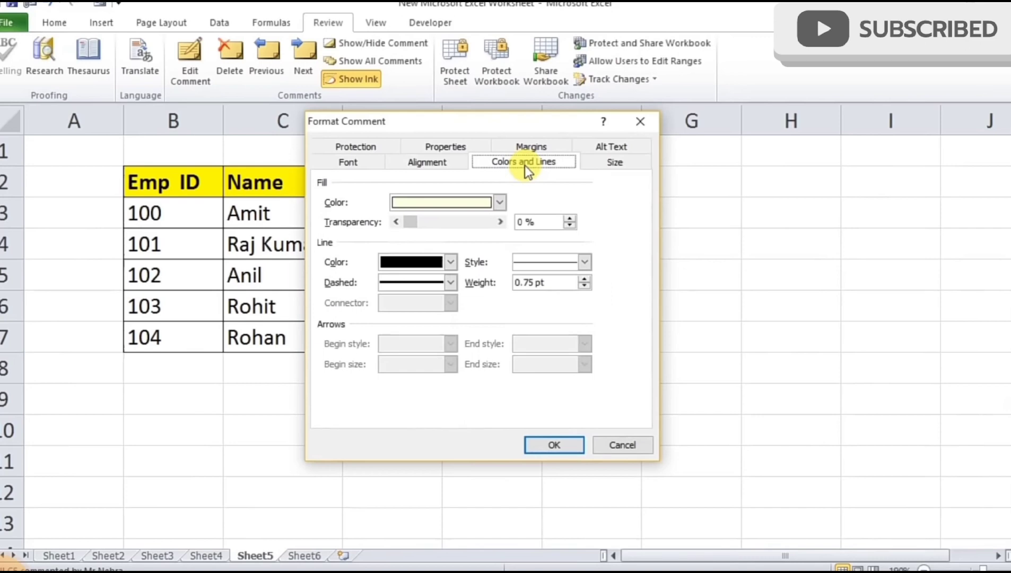
left_click(498, 201)
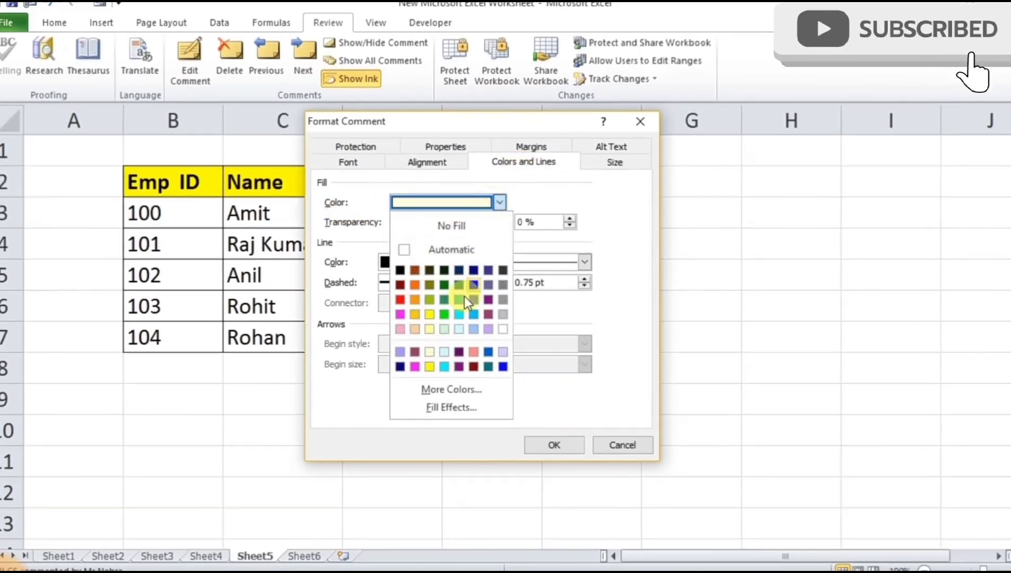
left_click(434, 408)
left_click(485, 137)
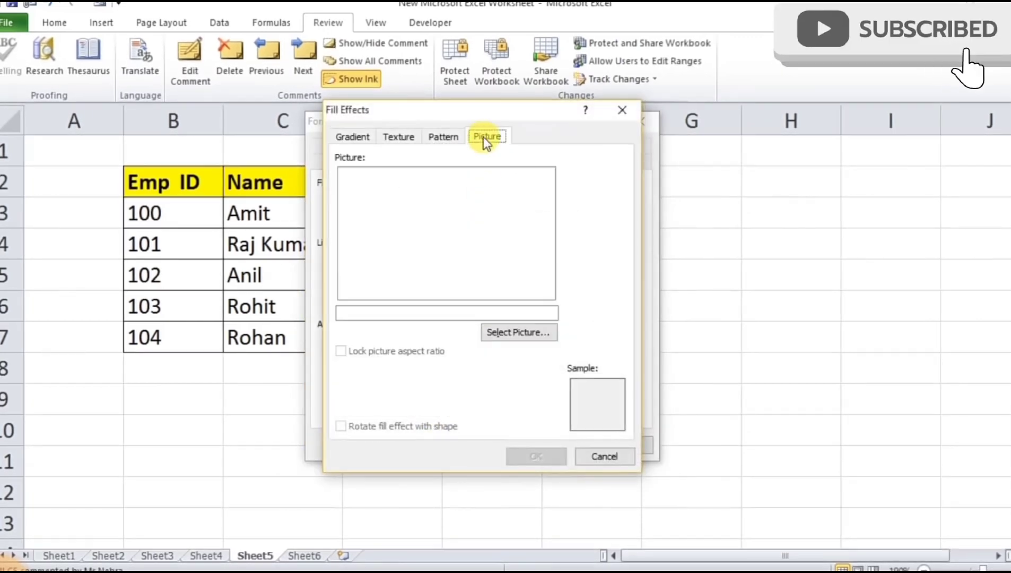
left_click(508, 328)
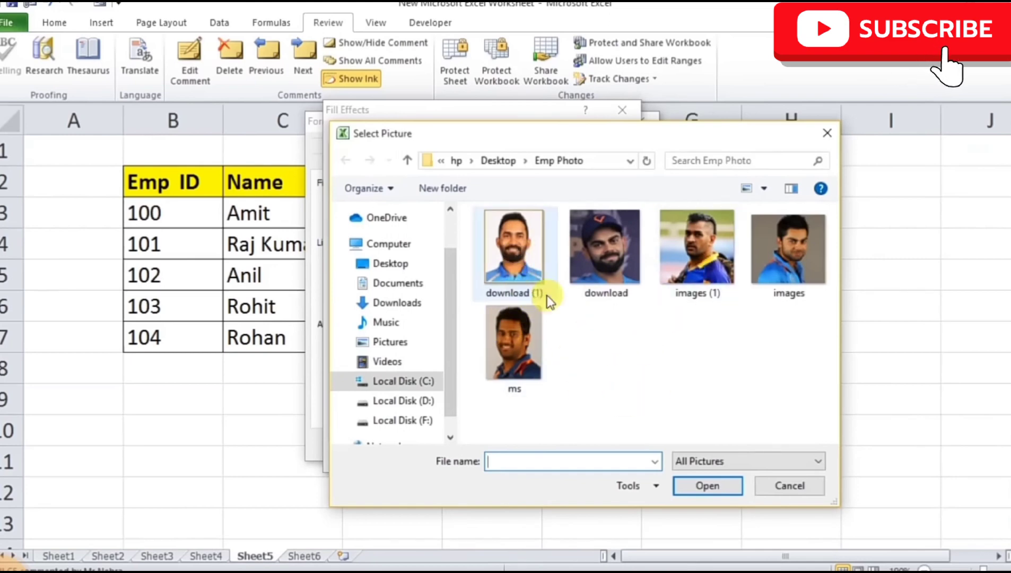
left_click(505, 335)
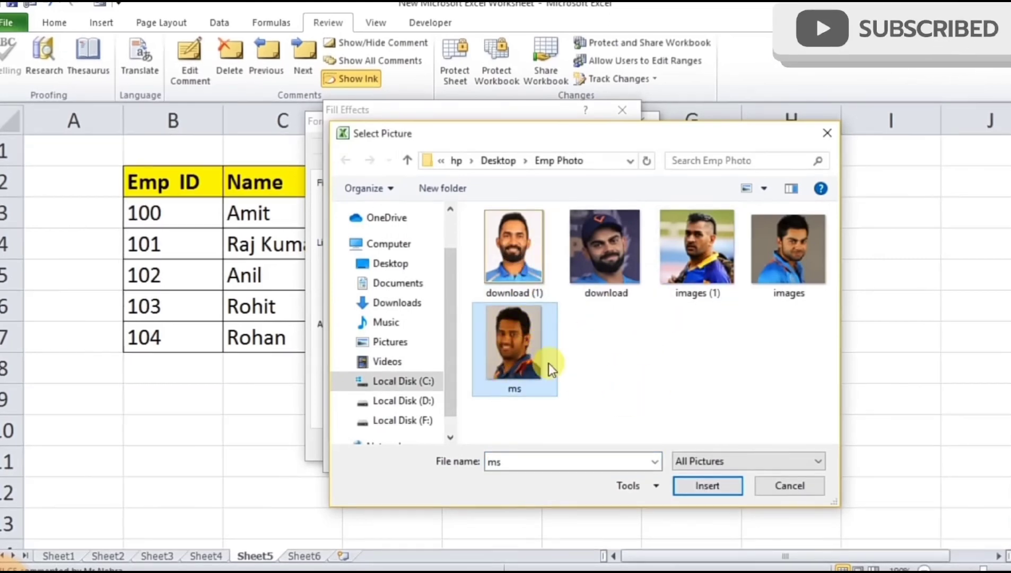
left_click(696, 485)
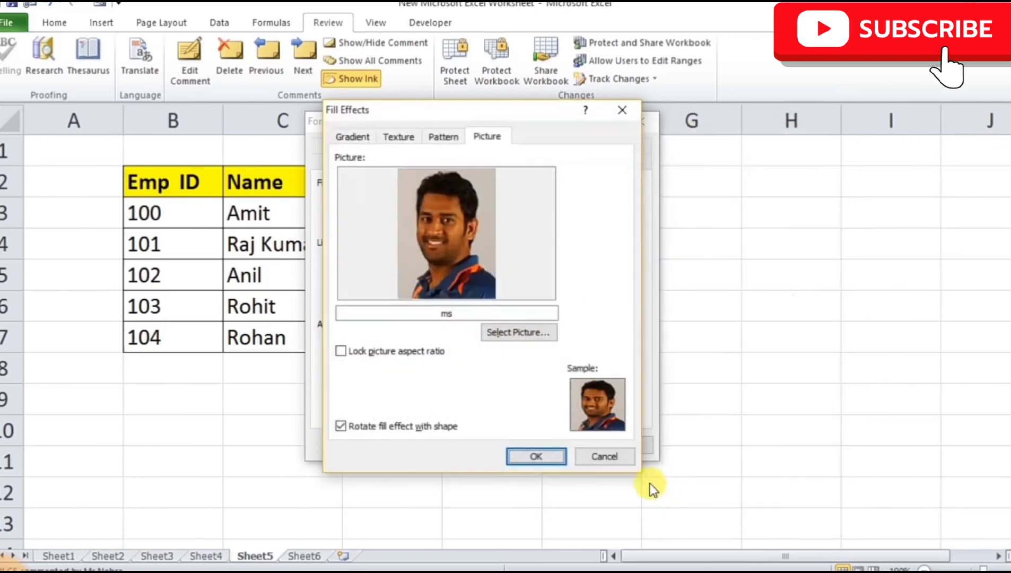
left_click(528, 461)
left_click(554, 446)
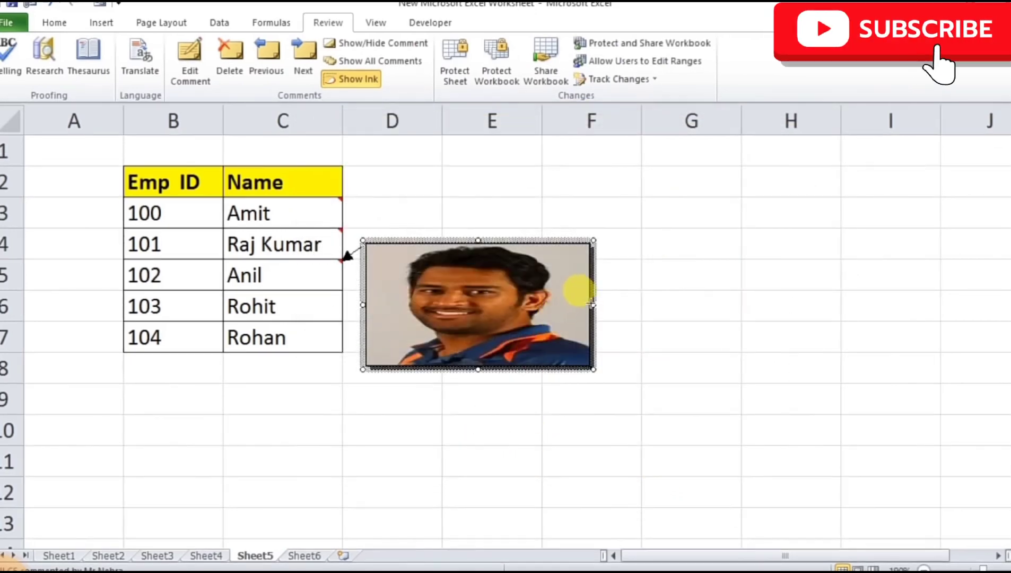
Step: Shrink the photo comment to about one column wide, ending near row 6, then hide it
left_click_drag(592, 304, 426, 290)
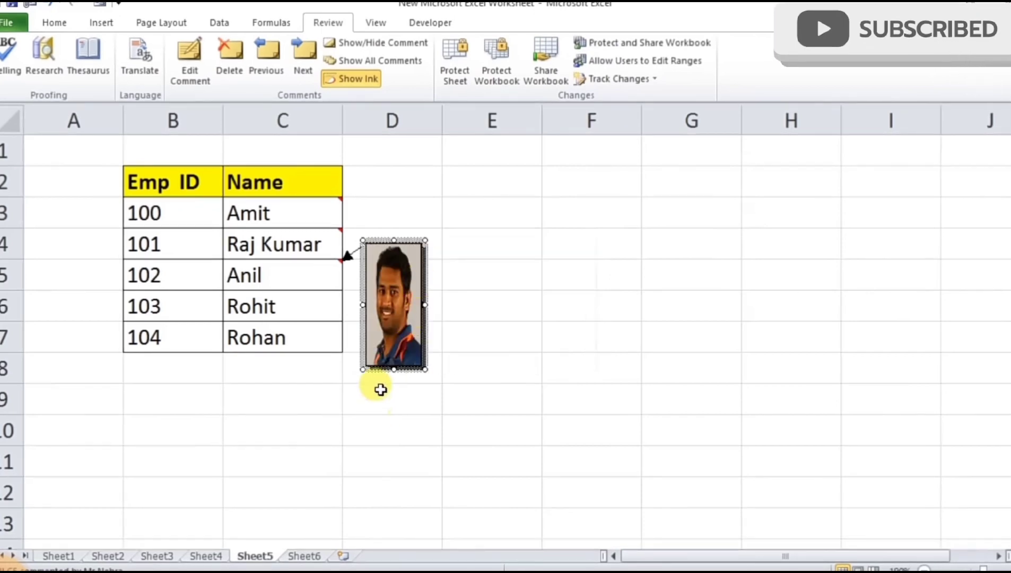
left_click_drag(392, 369, 384, 310)
left_click(587, 331)
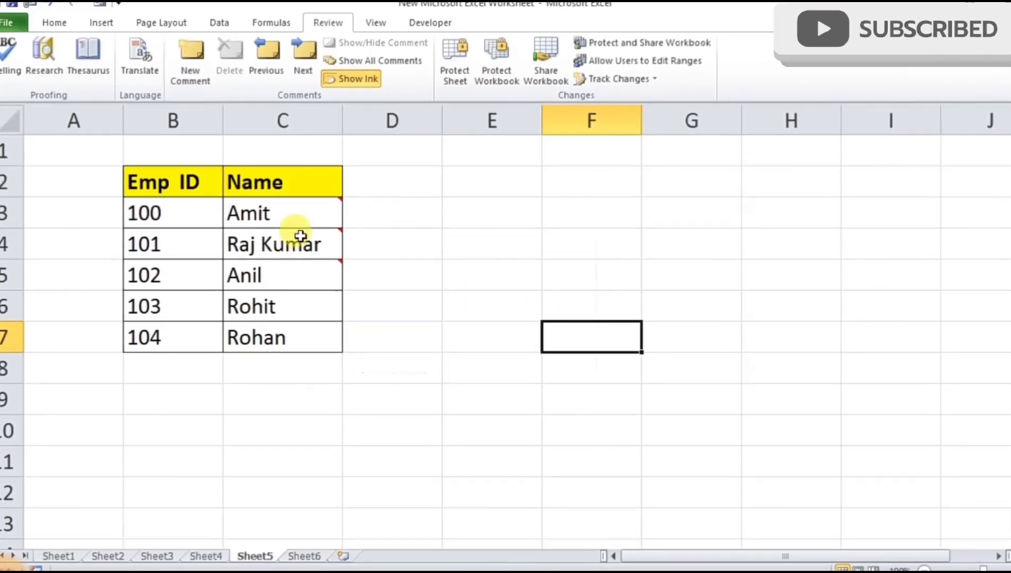
mouse_move(289, 236)
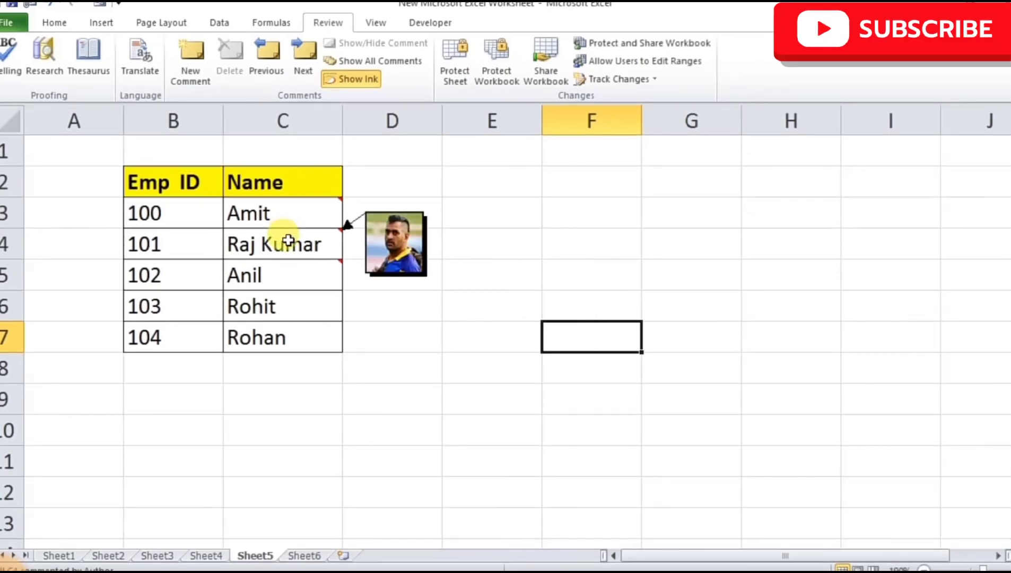
mouse_move(289, 268)
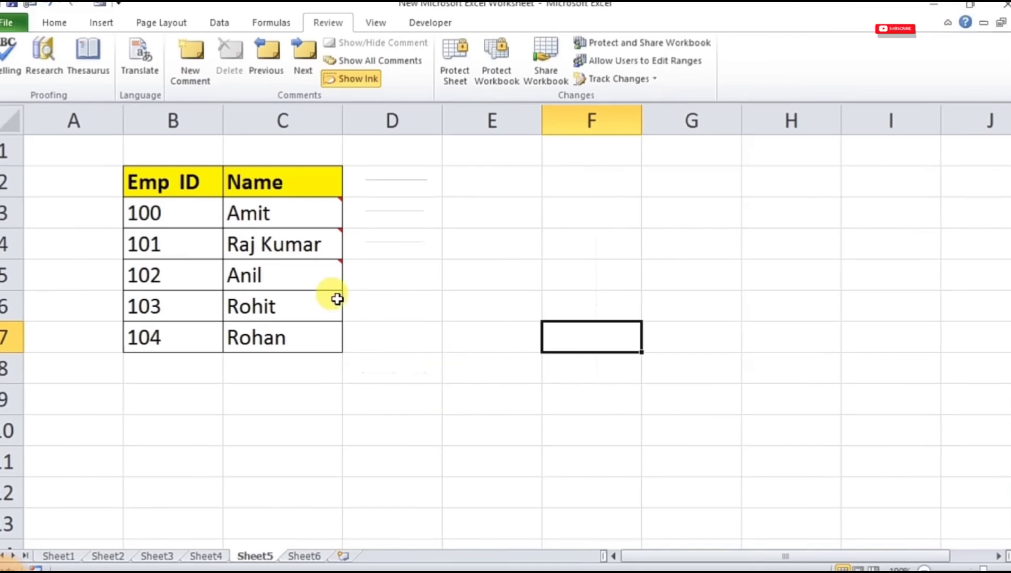
left_click(283, 267)
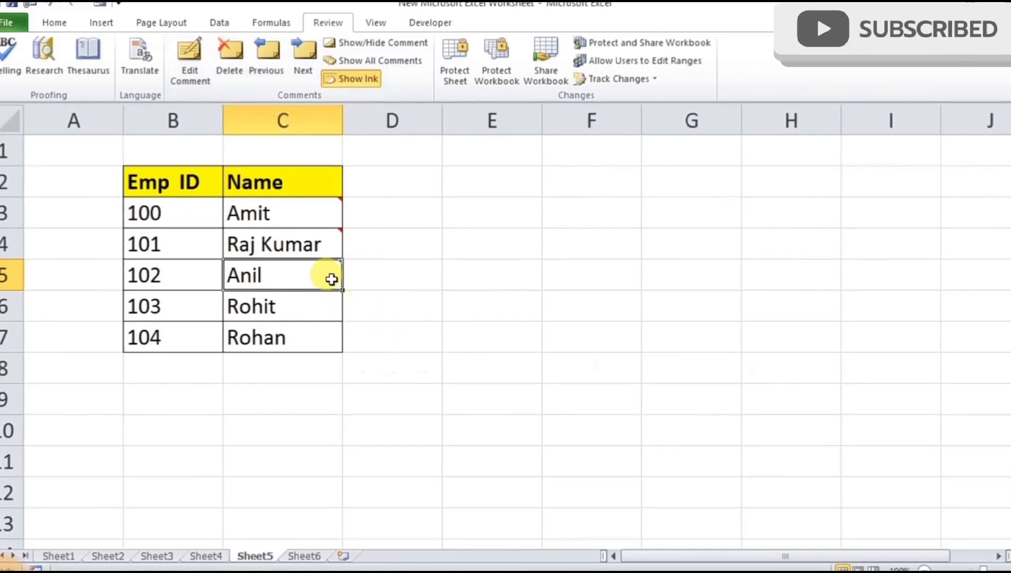
mouse_move(330, 278)
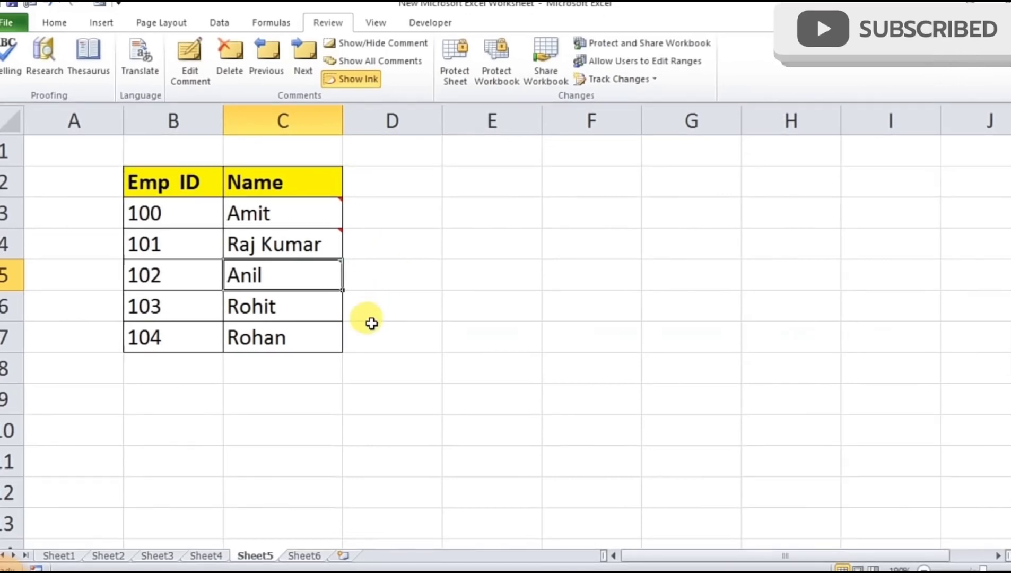
Step: Show all comments, hide them again, and switch to Sheet4
left_click(378, 58)
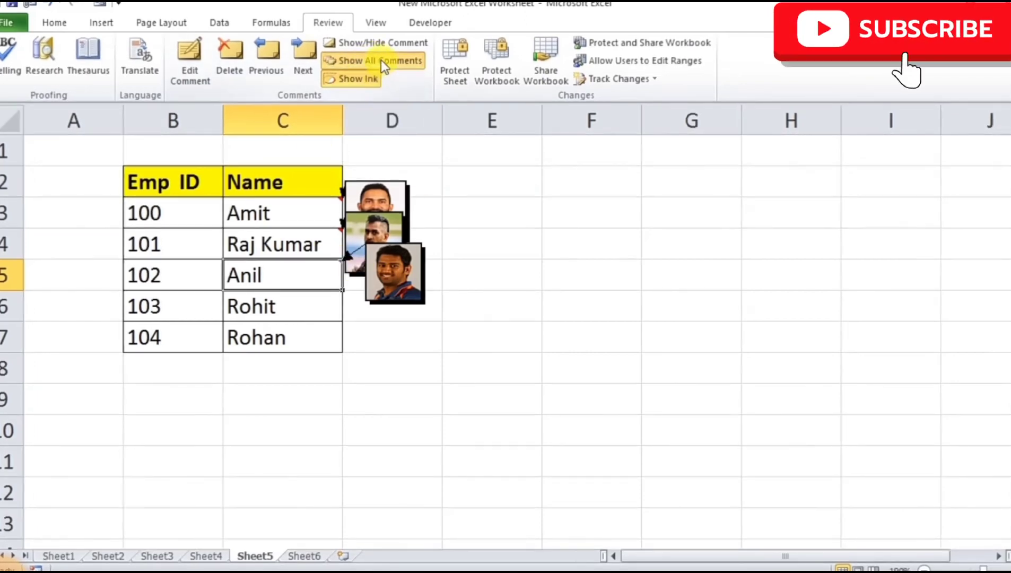
left_click(381, 60)
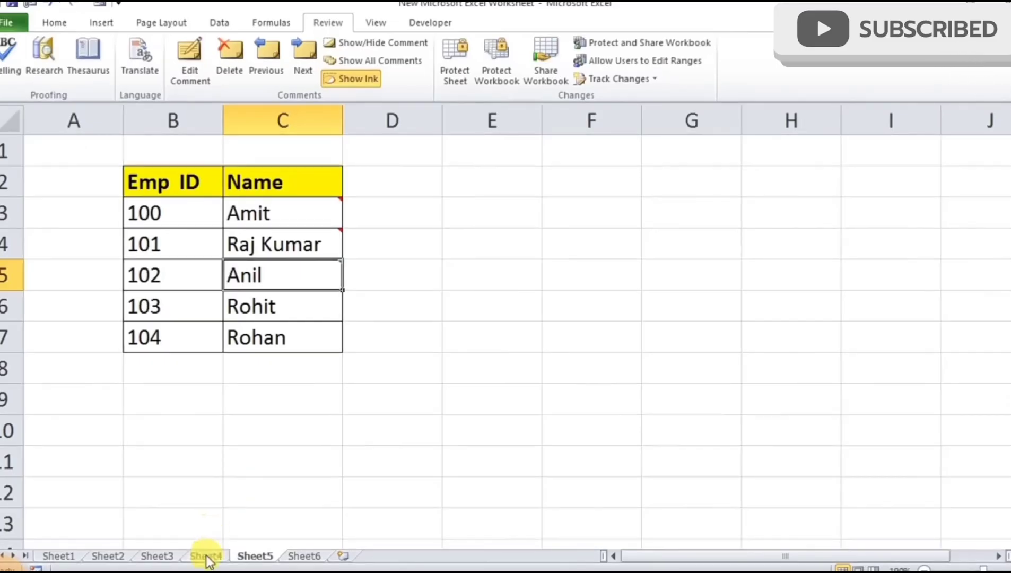
left_click(207, 556)
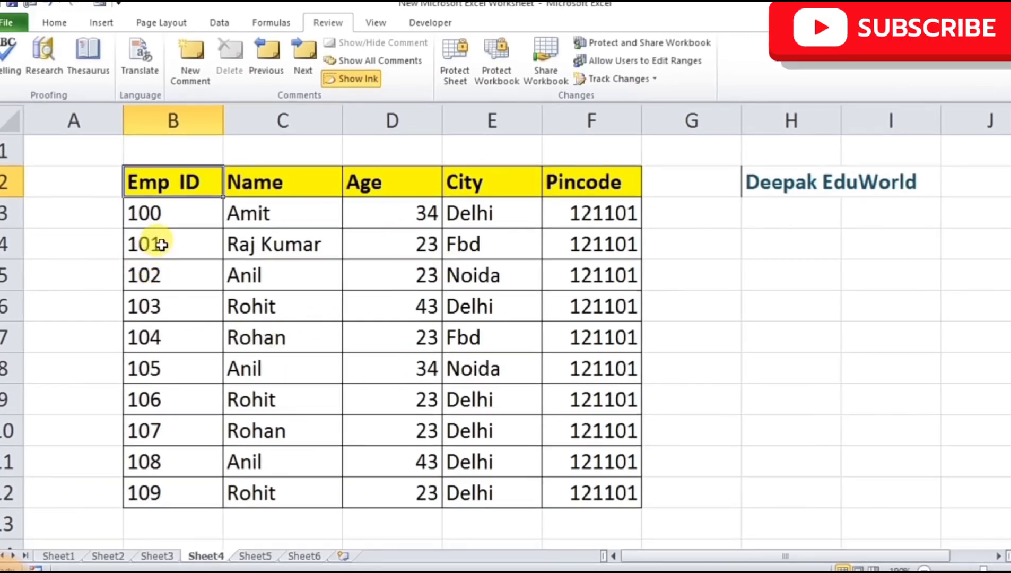
Step: Insert a new blank Sheet7, then return to Sheet4's employee table
left_click_drag(158, 244, 569, 242)
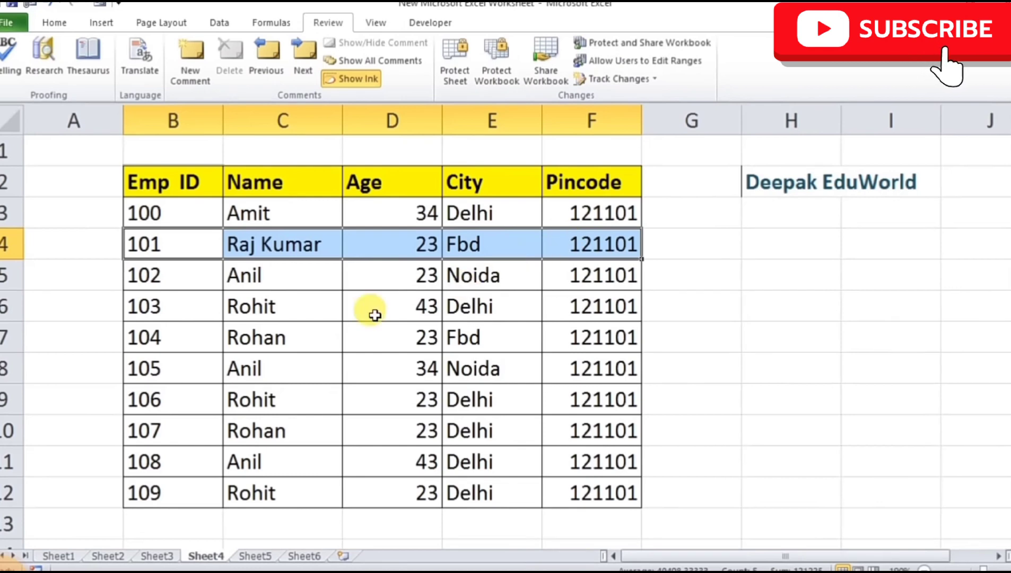
left_click_drag(161, 310, 553, 307)
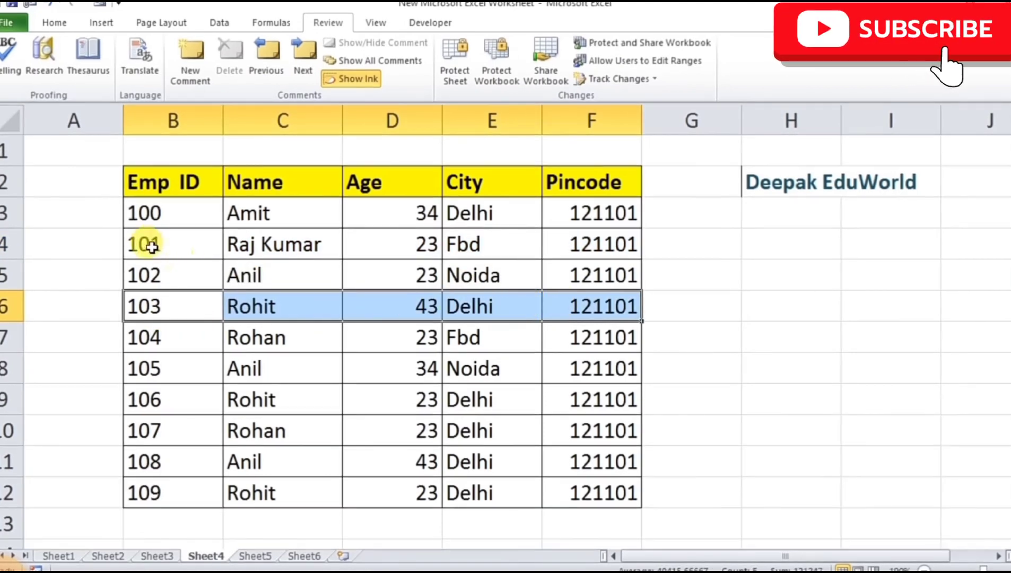
left_click_drag(152, 247, 569, 256)
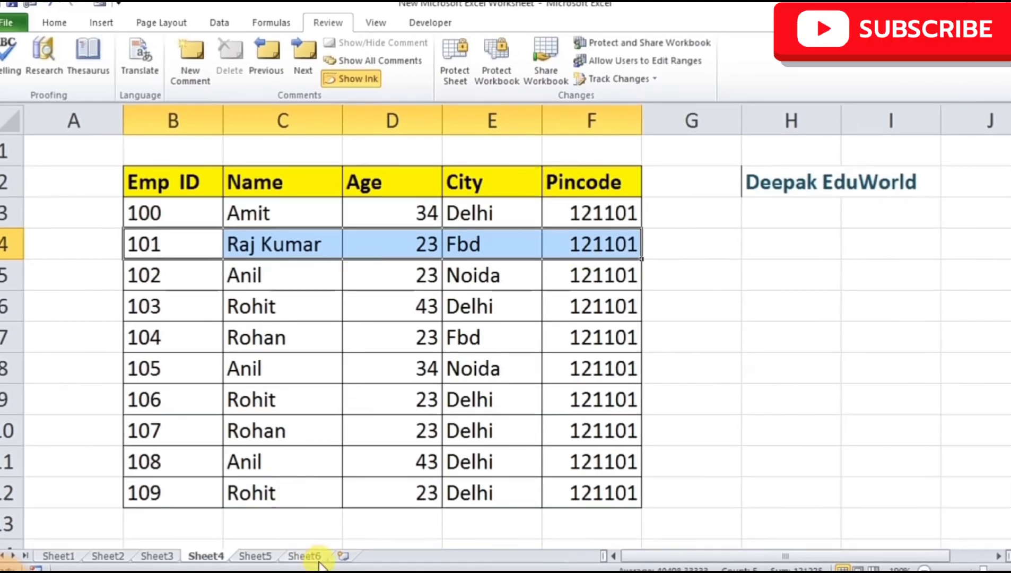
left_click(342, 556)
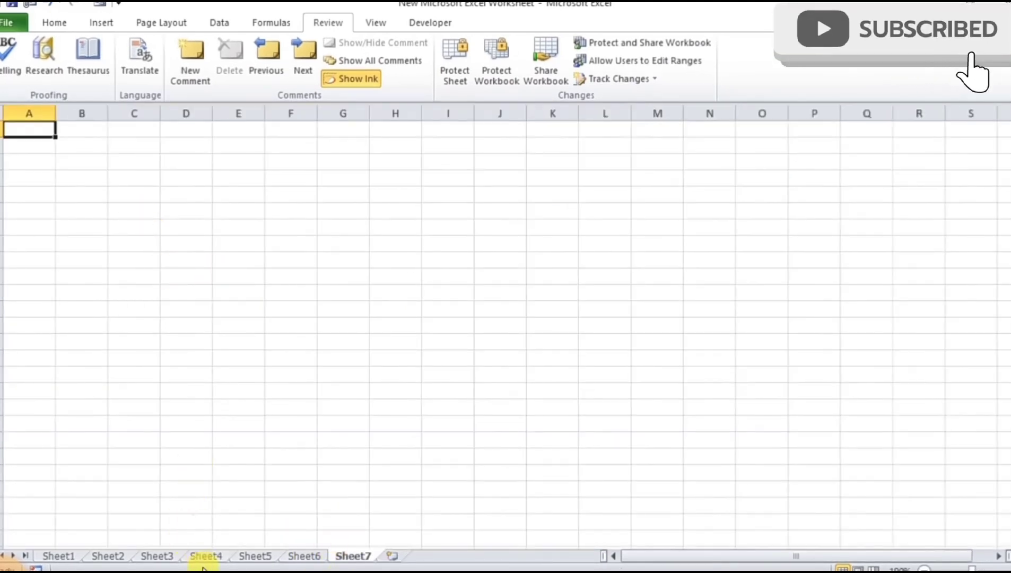
left_click(206, 556)
left_click_drag(158, 301, 579, 302)
left_click(353, 556)
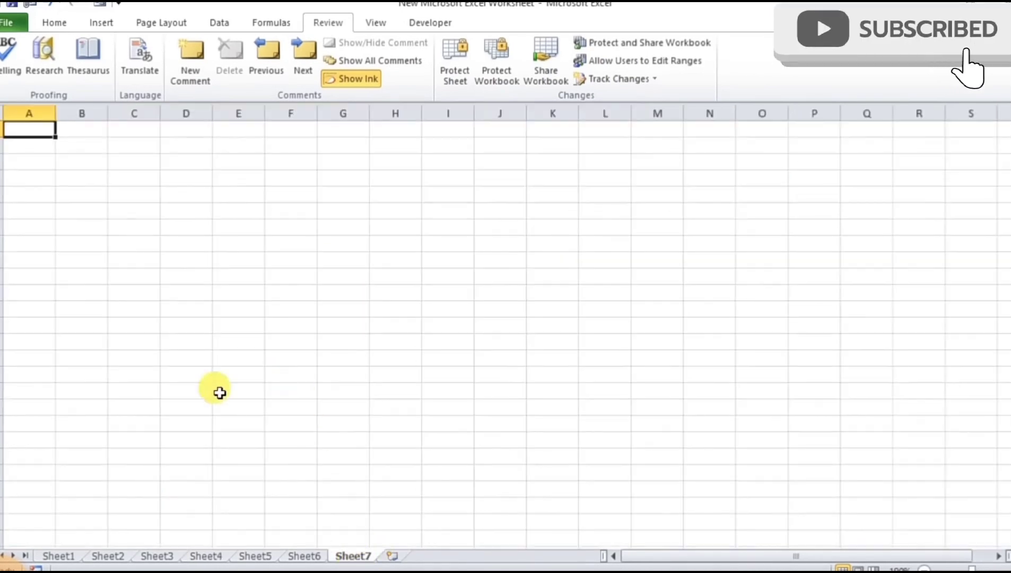
left_click(193, 556)
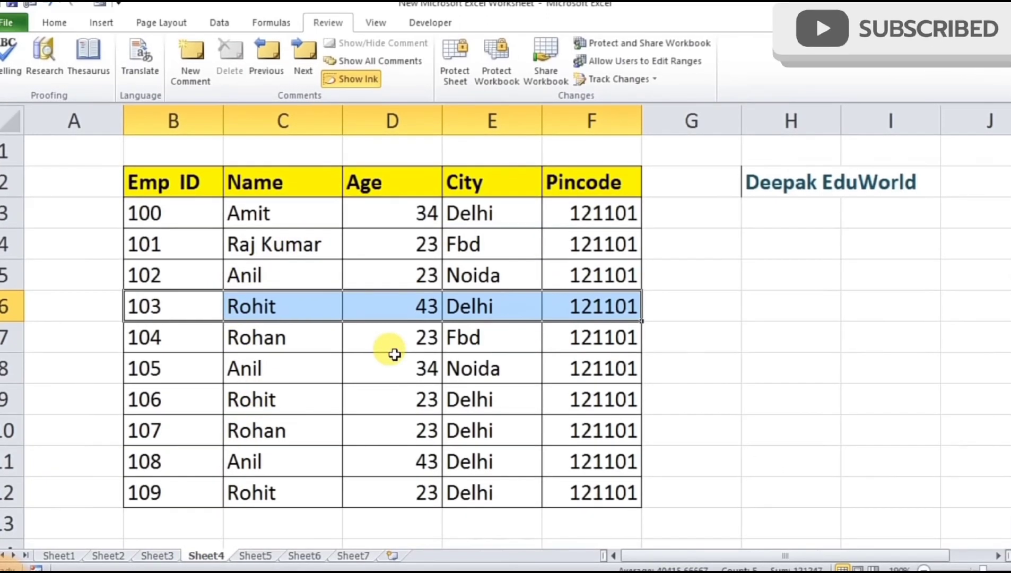
Step: Open the Office Clipboard and copy employee rows 101, 103, 105 and 109 from Sheet4
left_click(58, 23)
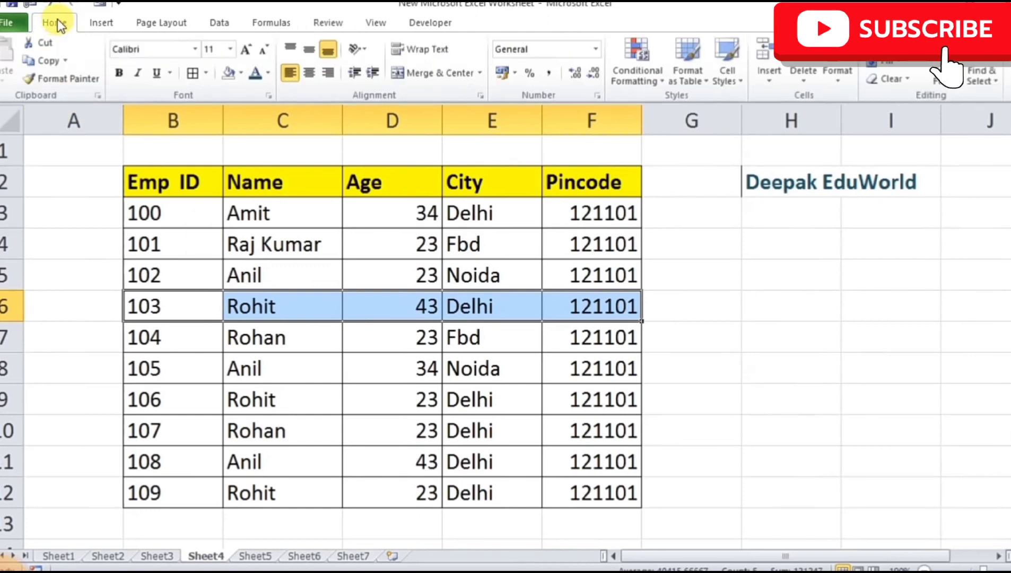
left_click(413, 339)
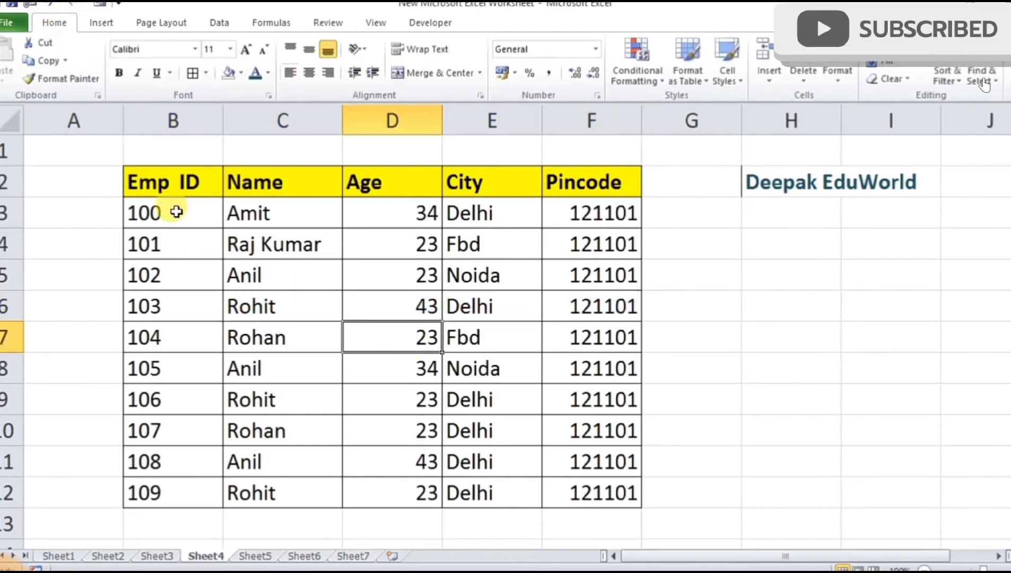
left_click(98, 94)
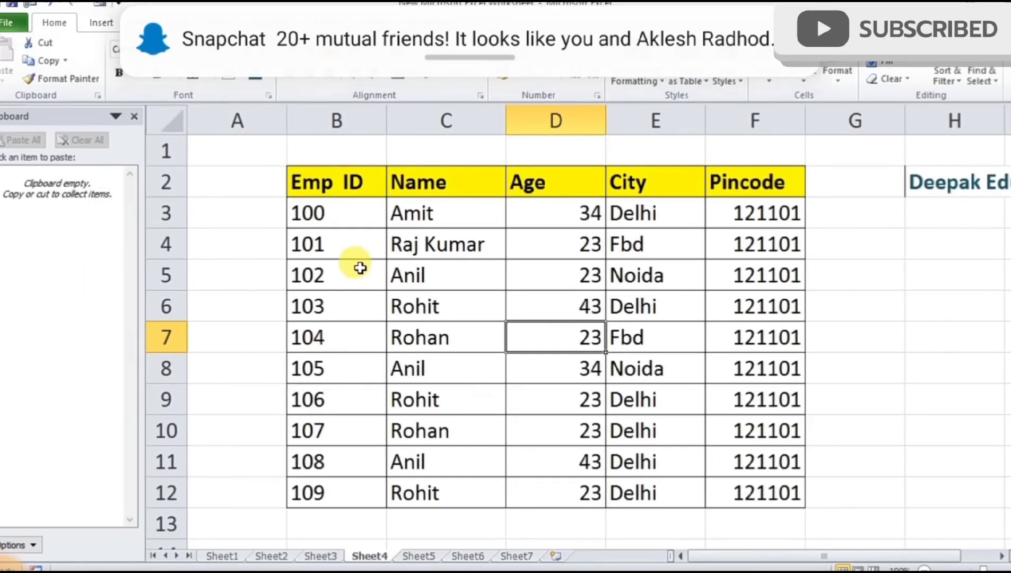
left_click_drag(364, 246, 725, 250)
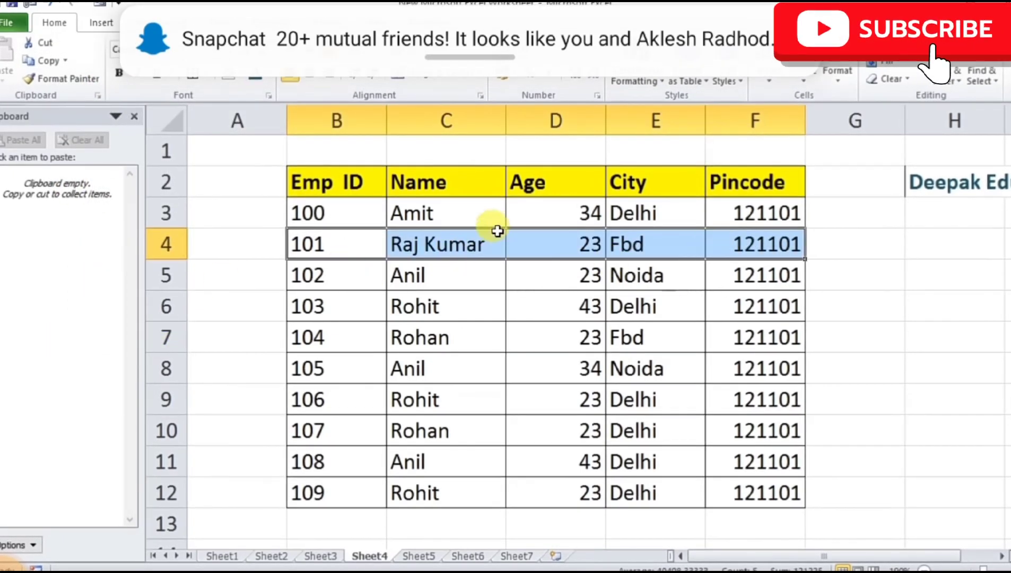
key("ctrl+c")
left_click_drag(318, 307, 722, 305)
key("ctrl+c")
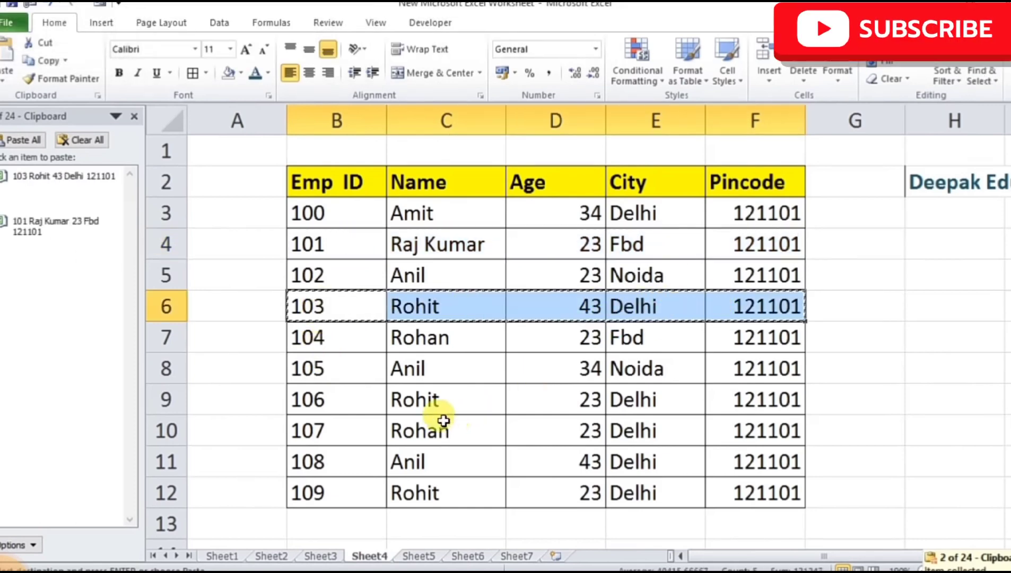
left_click_drag(360, 380, 742, 365)
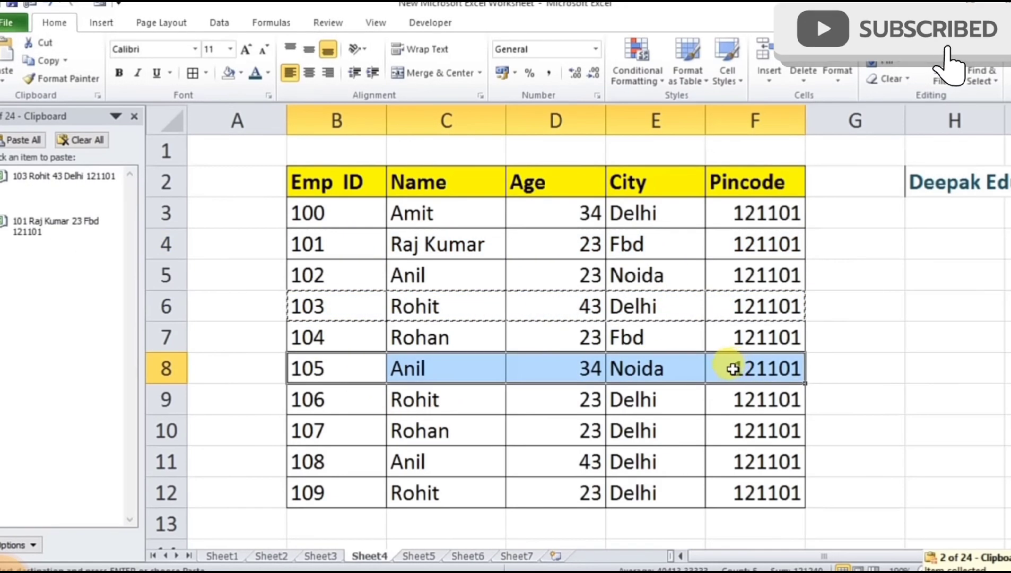
key("ctrl+c")
left_click_drag(319, 488, 779, 481)
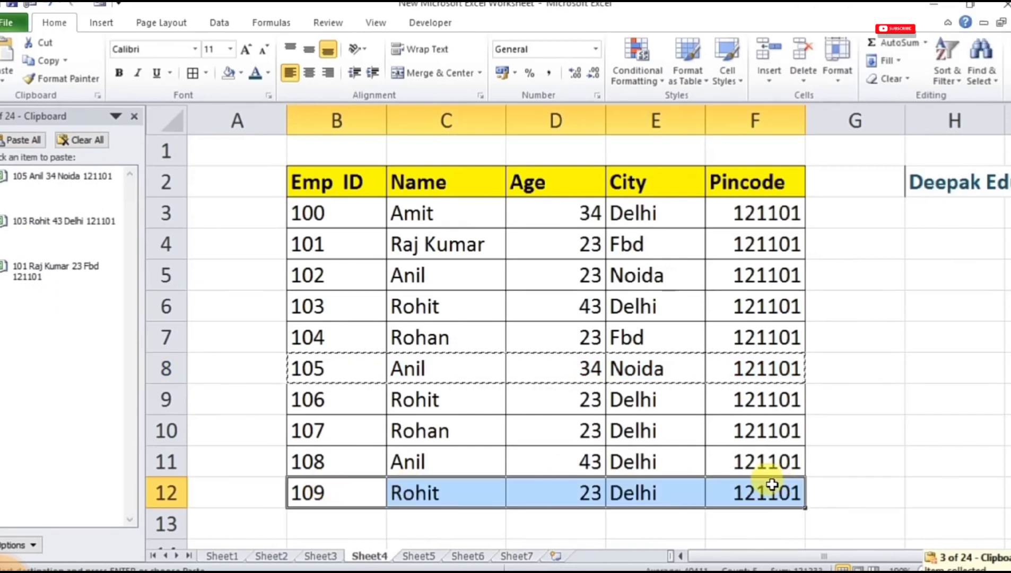
key("ctrl+c")
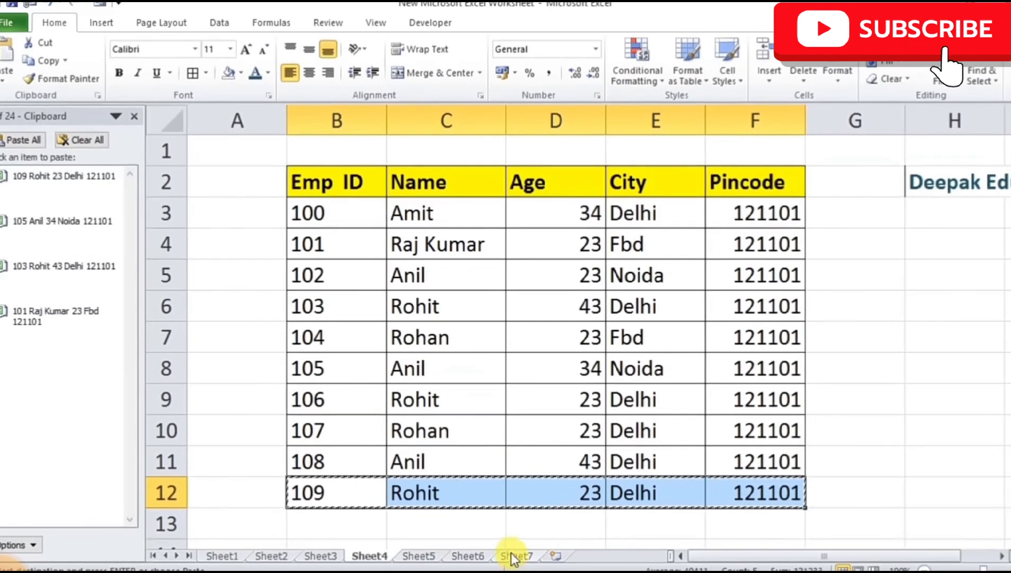
Step: Paste all four collected rows into Sheet7 at B3, then close the Clipboard
left_click(515, 557)
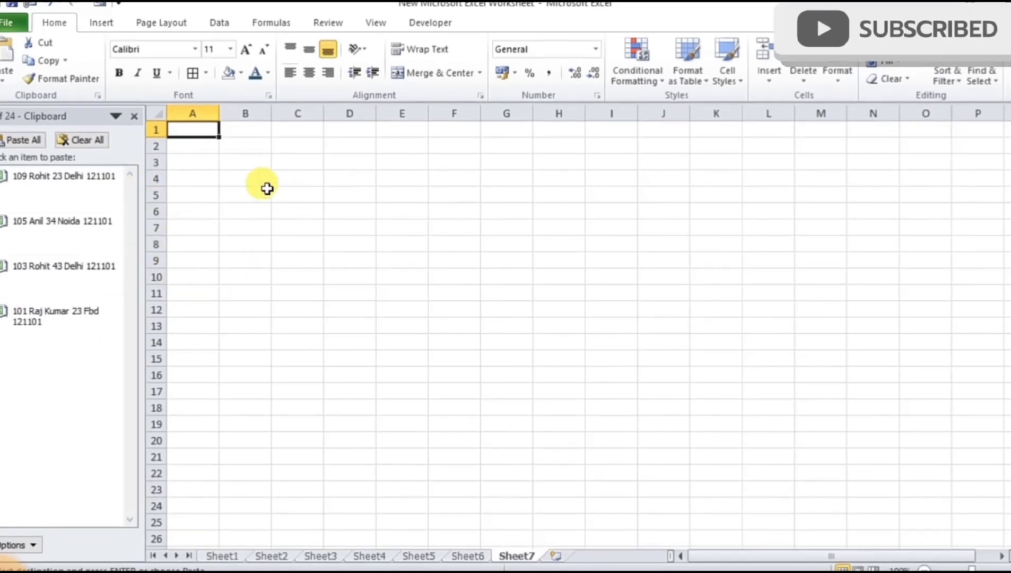
left_click(246, 160)
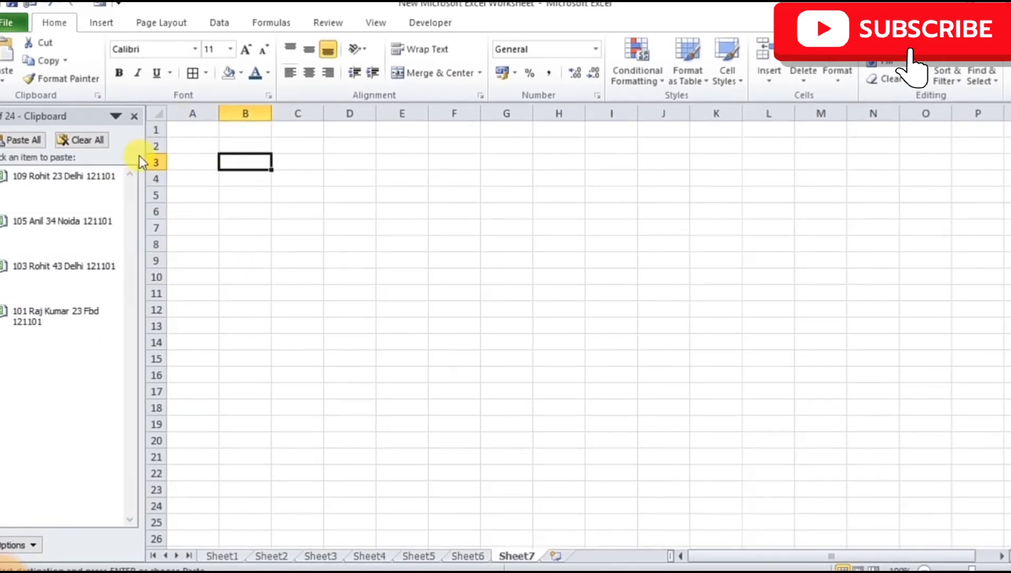
left_click(12, 141)
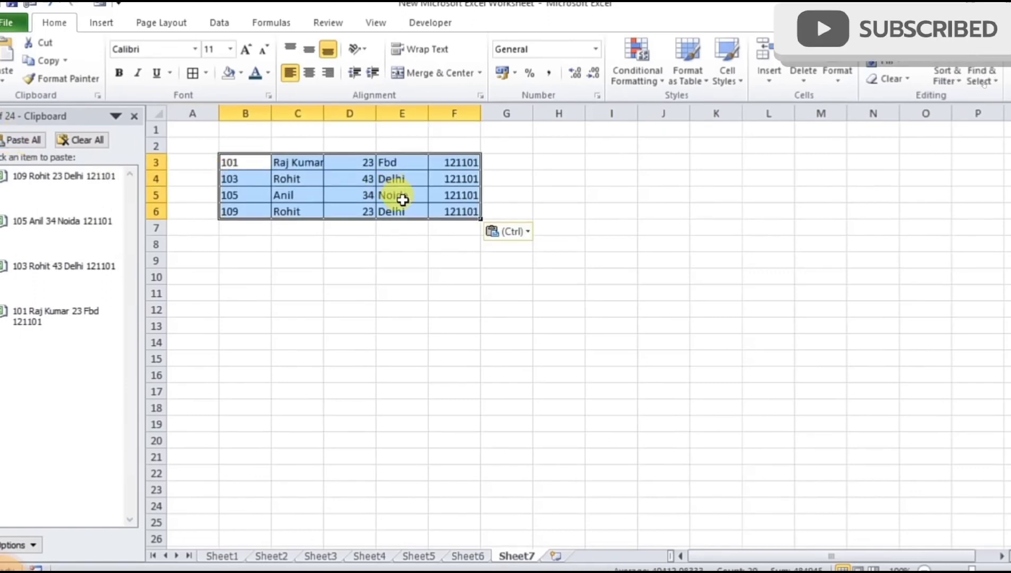
scroll(429, 280, "up", 5, "ctrl")
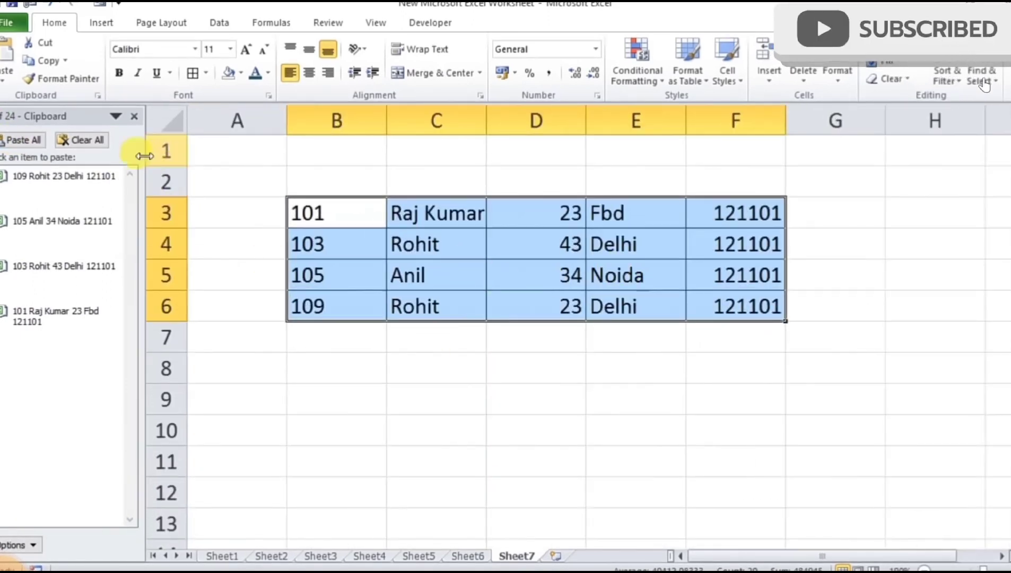
left_click(134, 118)
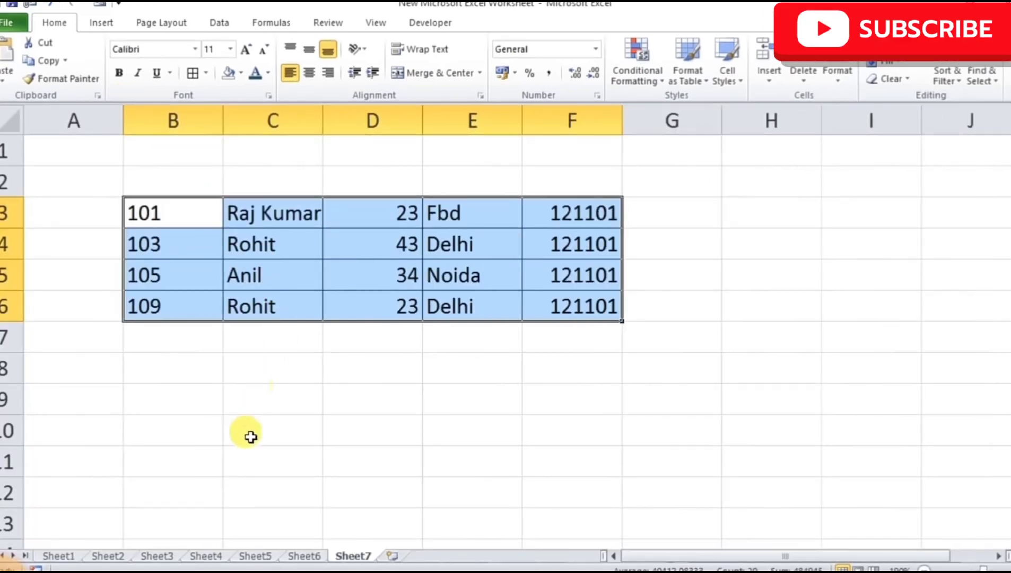
left_click(206, 556)
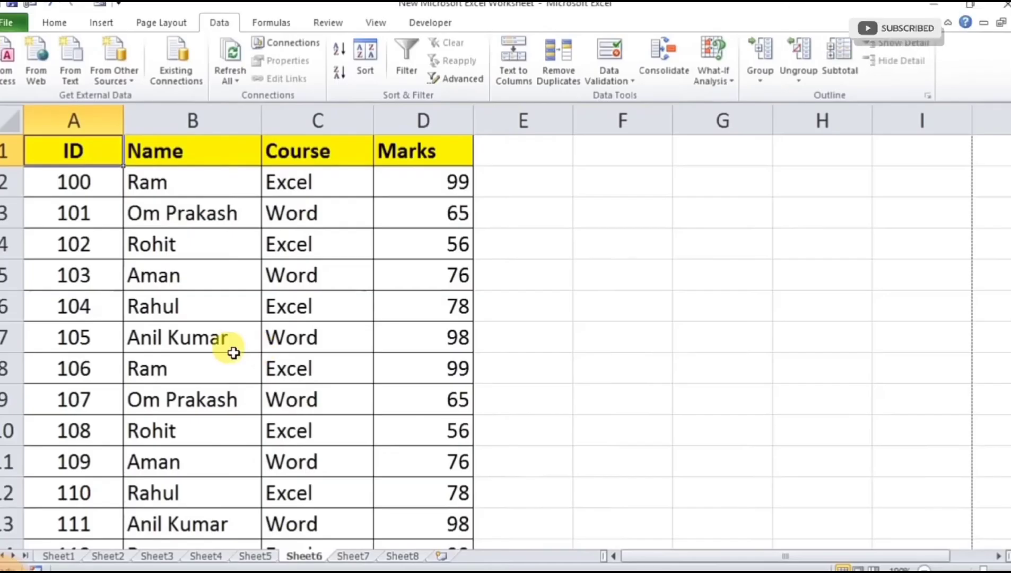
Step: Scroll through Sheet6's student marks table and select a cell such as B5
scroll(235, 345, "down", 1)
scroll(235, 345, "down", 4)
scroll(242, 345, "up", 5)
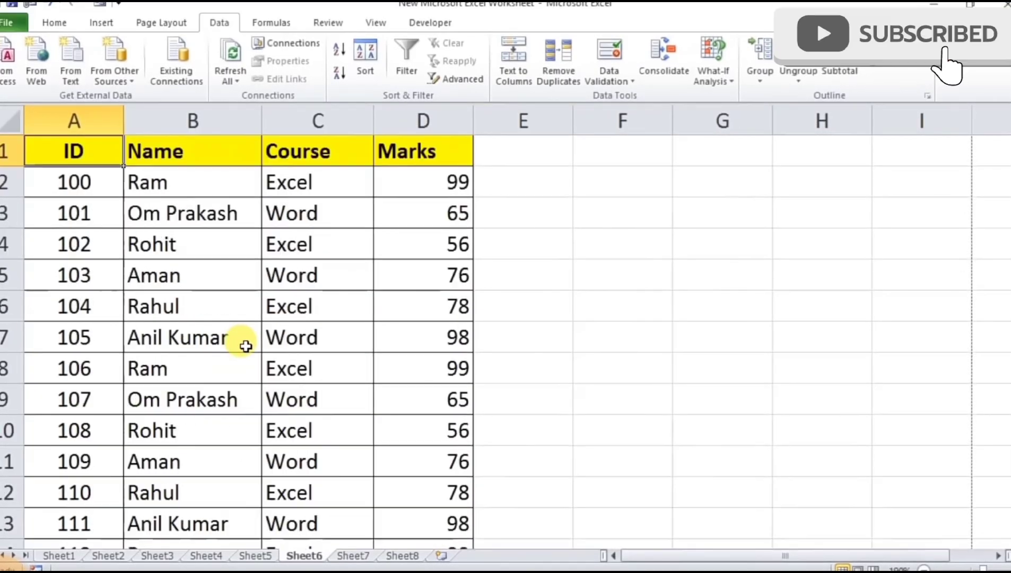
scroll(245, 345, "down", 4)
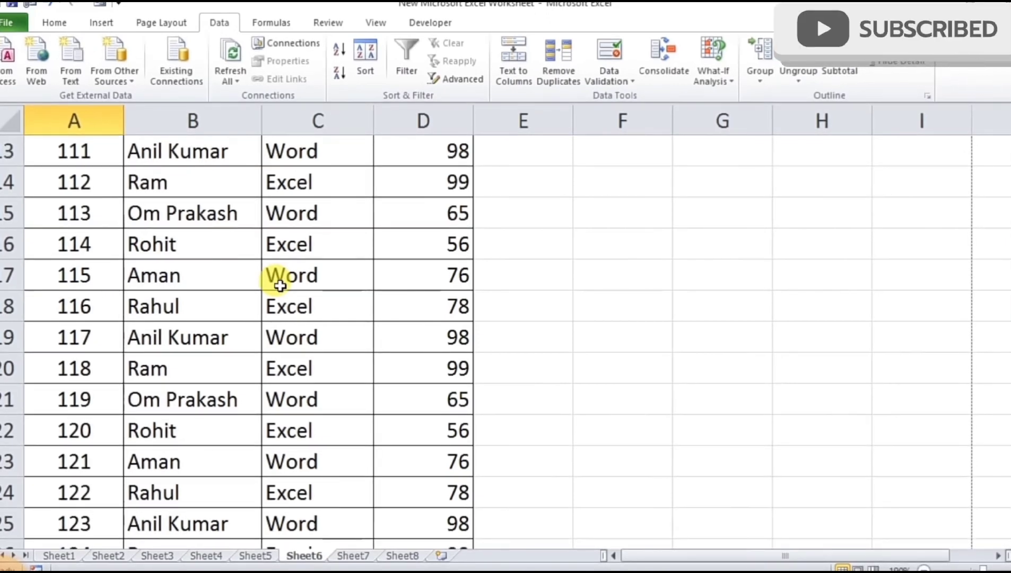
scroll(279, 286, "up", 4)
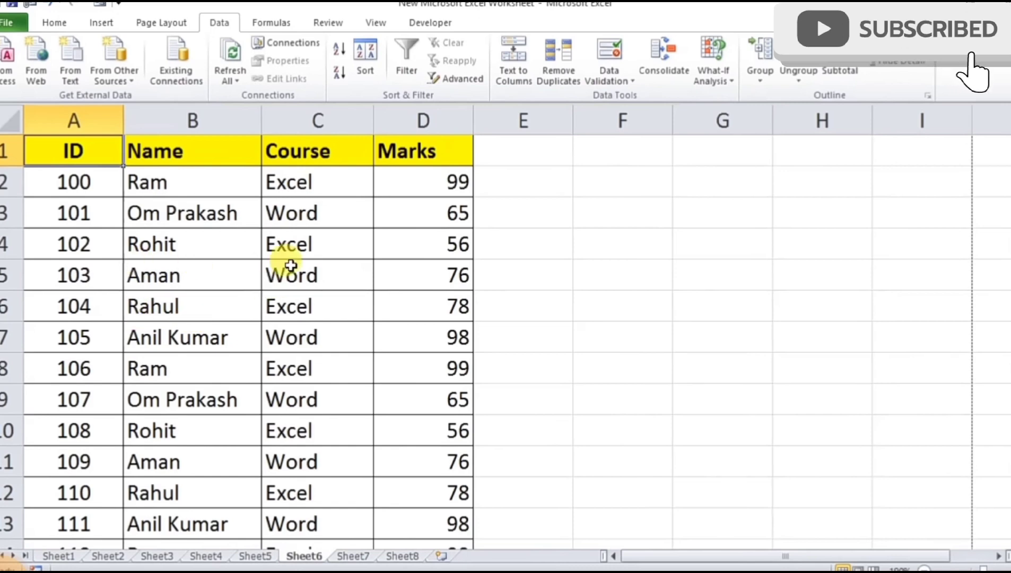
left_click(227, 268)
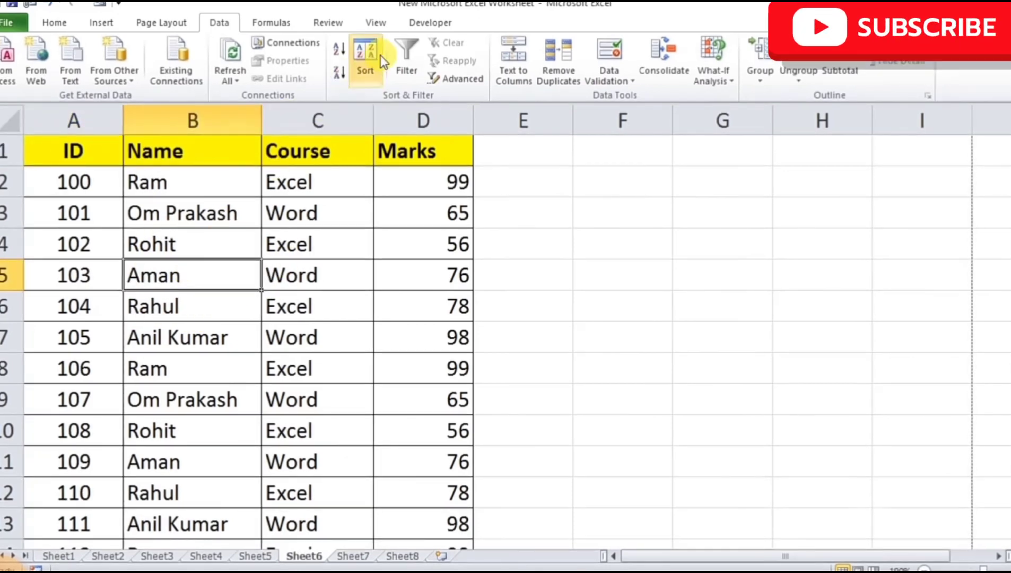
Step: Freeze the top row so the ID, Name, Course and Marks header stays visible while scrolling
left_click(376, 23)
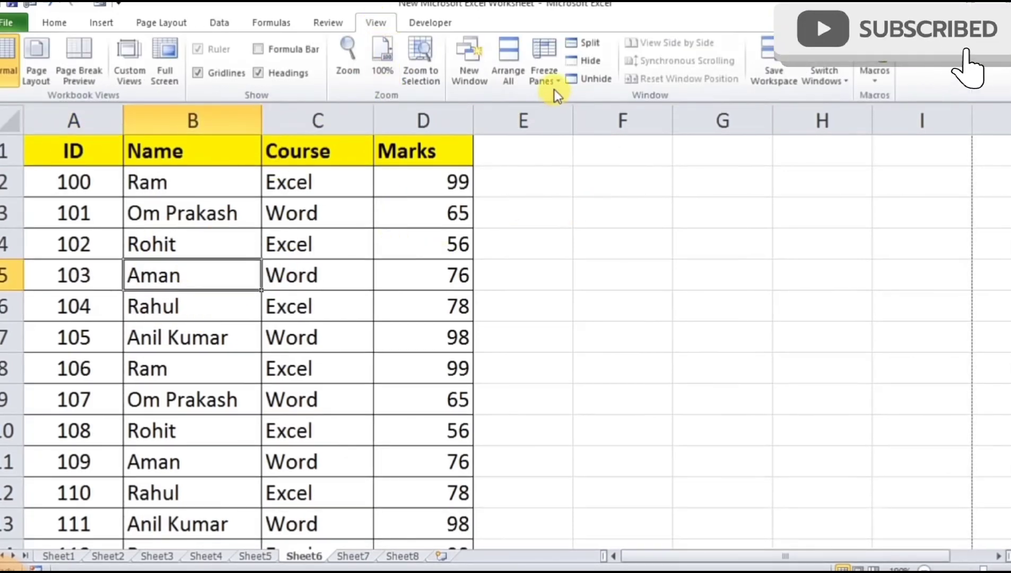
left_click(544, 77)
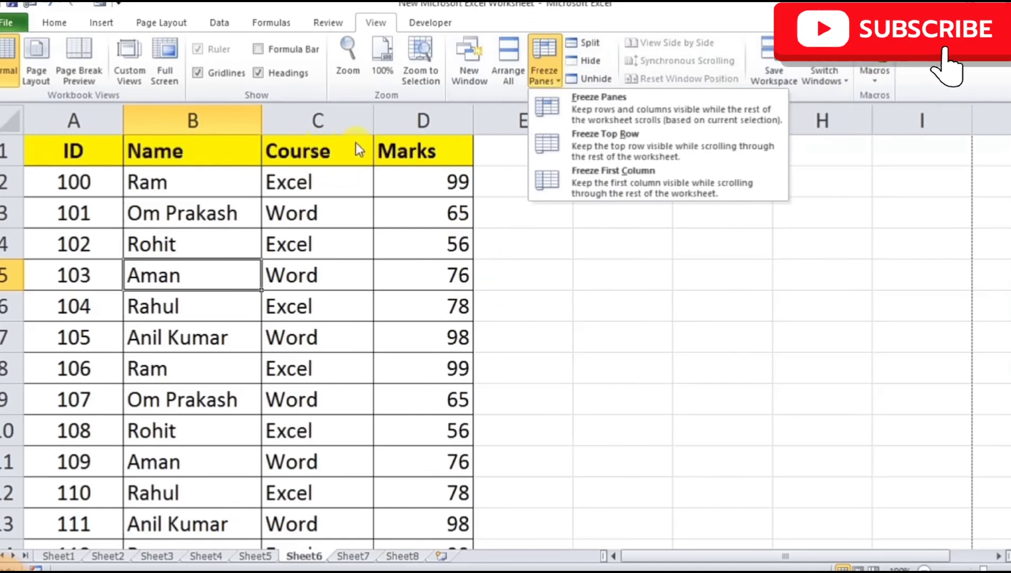
left_click(573, 143)
left_click(414, 340)
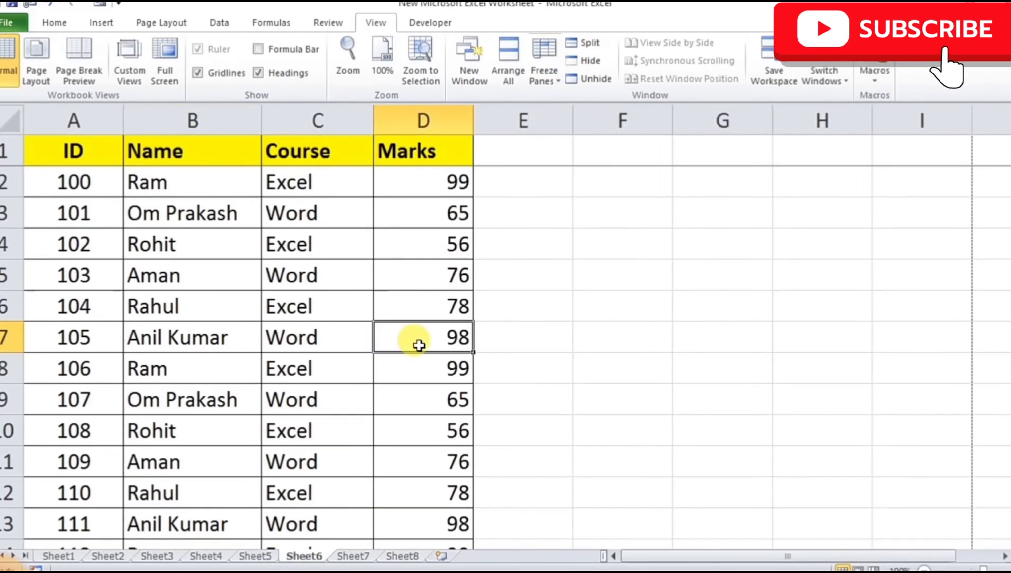
scroll(438, 339, "down", 7)
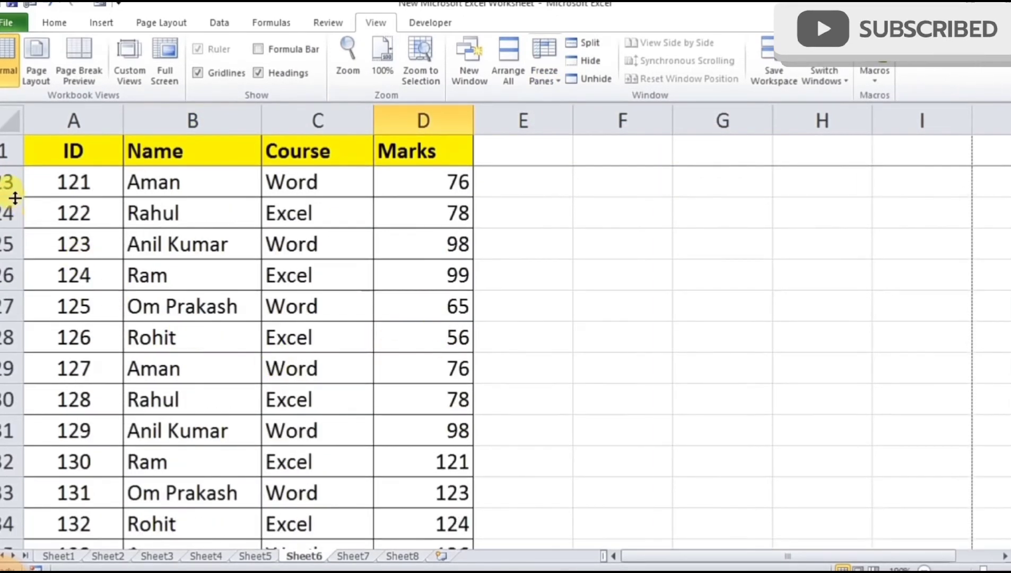
scroll(131, 302, "up", 3)
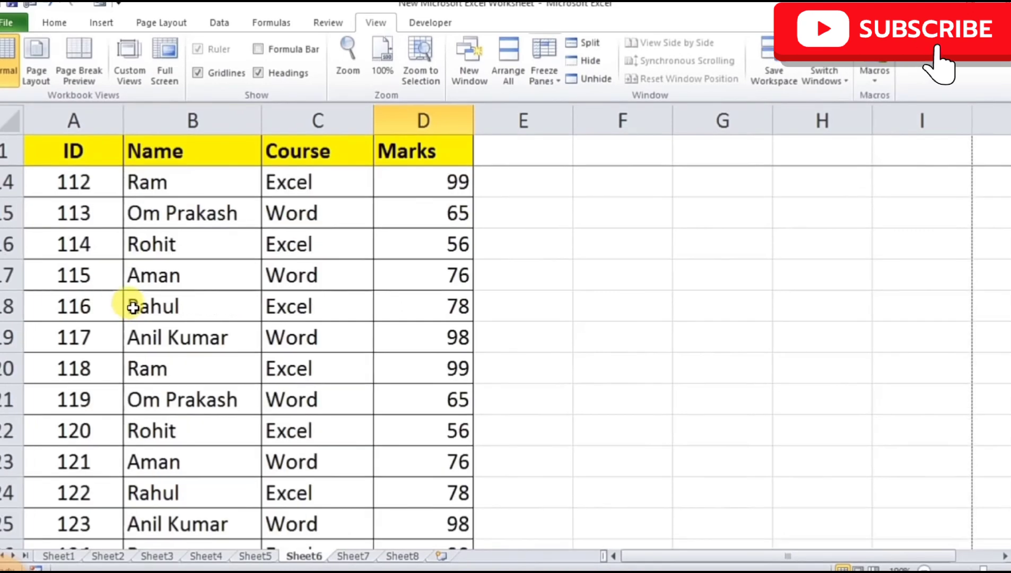
scroll(159, 318, "down", 5)
scroll(237, 350, "up", 9)
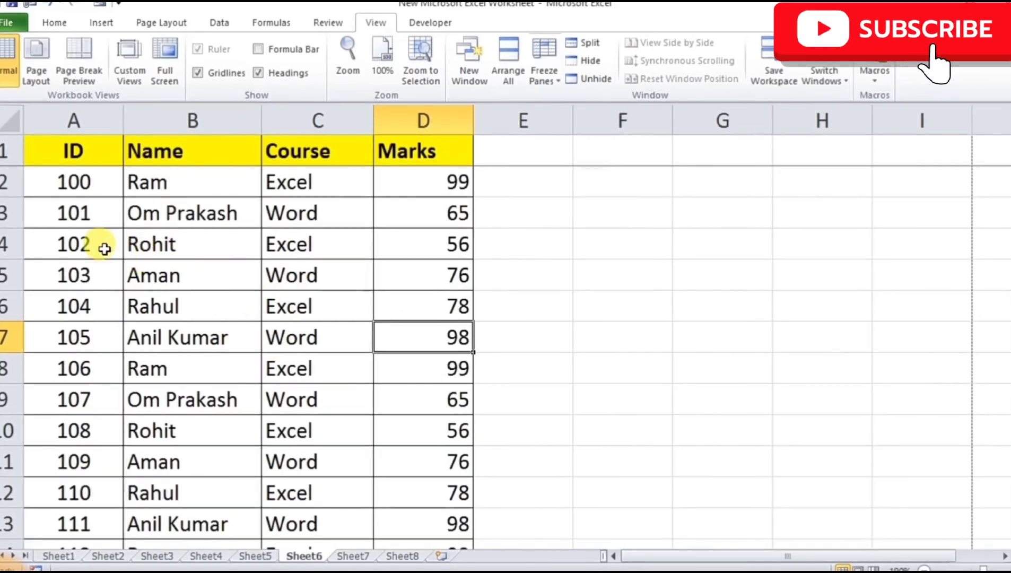
Step: Select row 4 and unfreeze Sheet6's panes so the whole student table scrolls
left_click(15, 245)
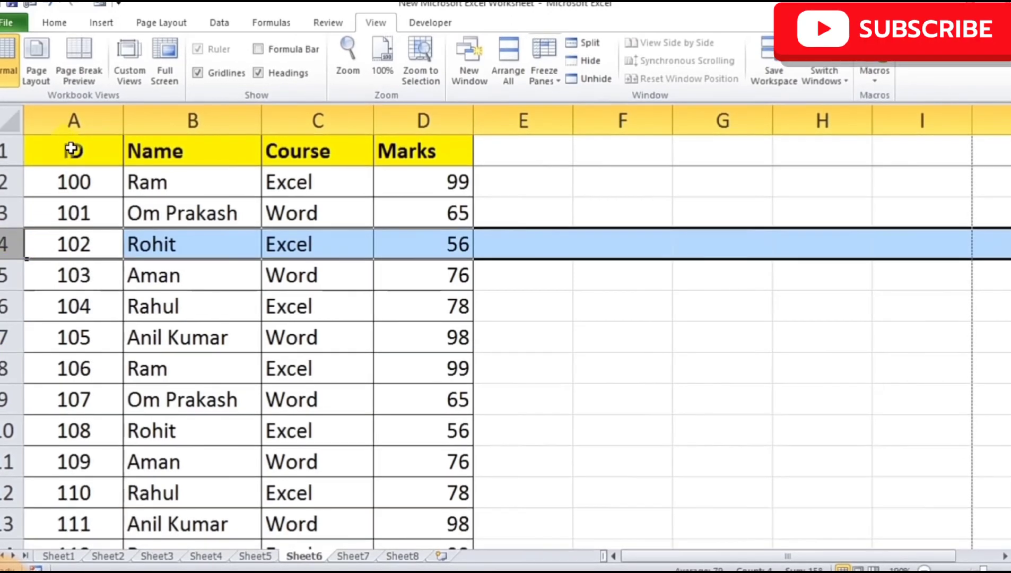
left_click(551, 81)
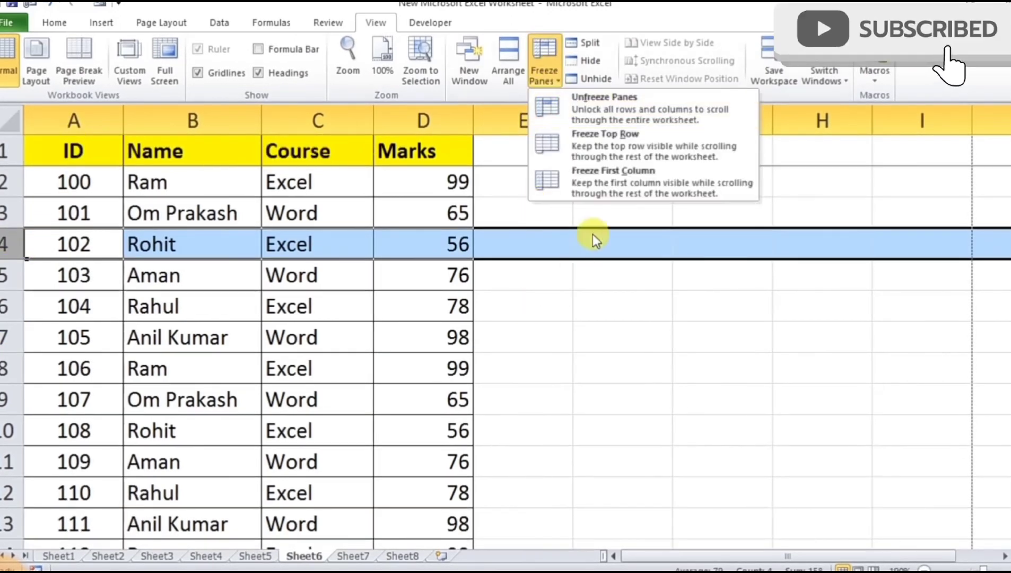
left_click(598, 109)
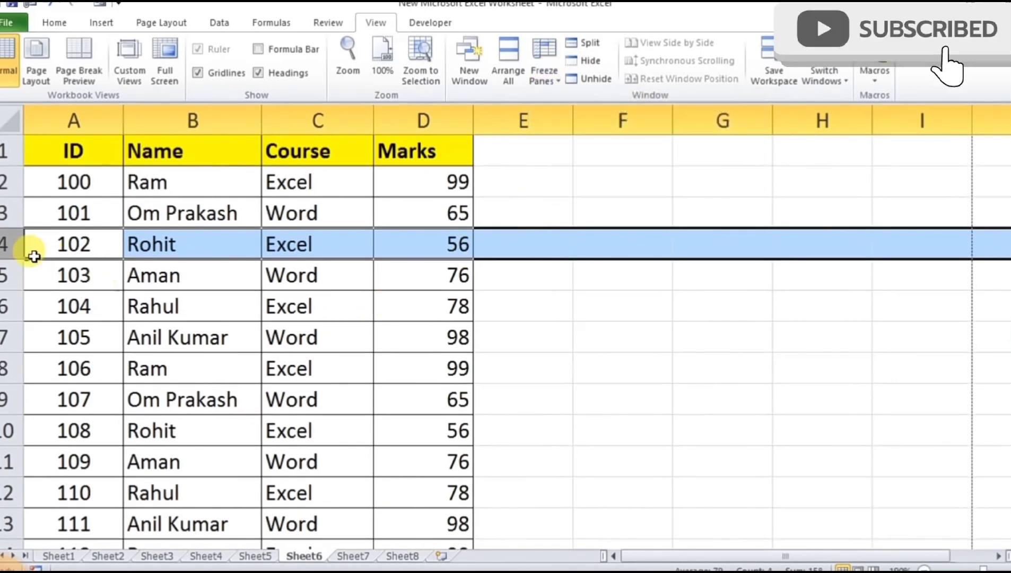
scroll(225, 355, "down", 3)
scroll(266, 366, "up", 3)
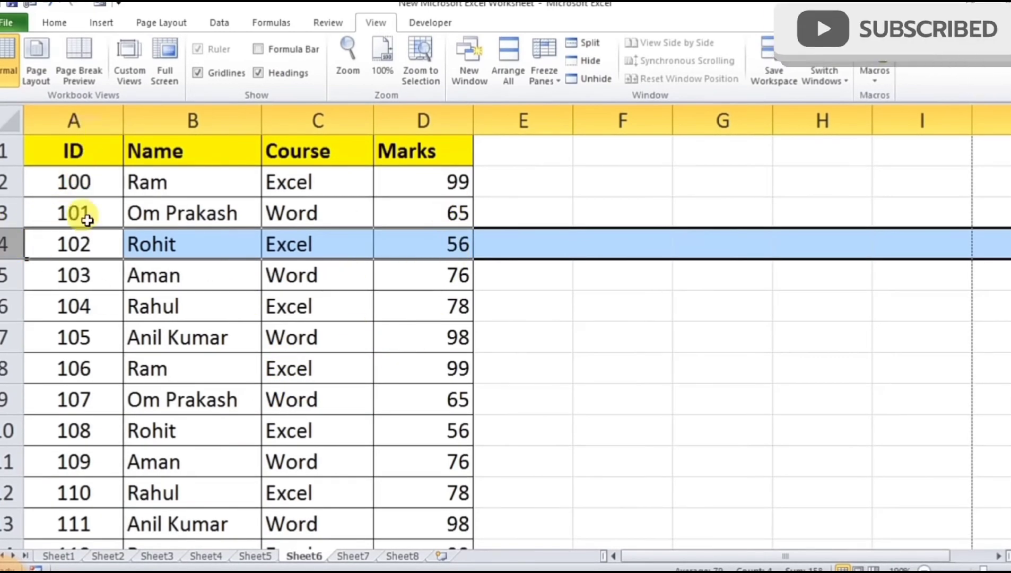
left_click(547, 77)
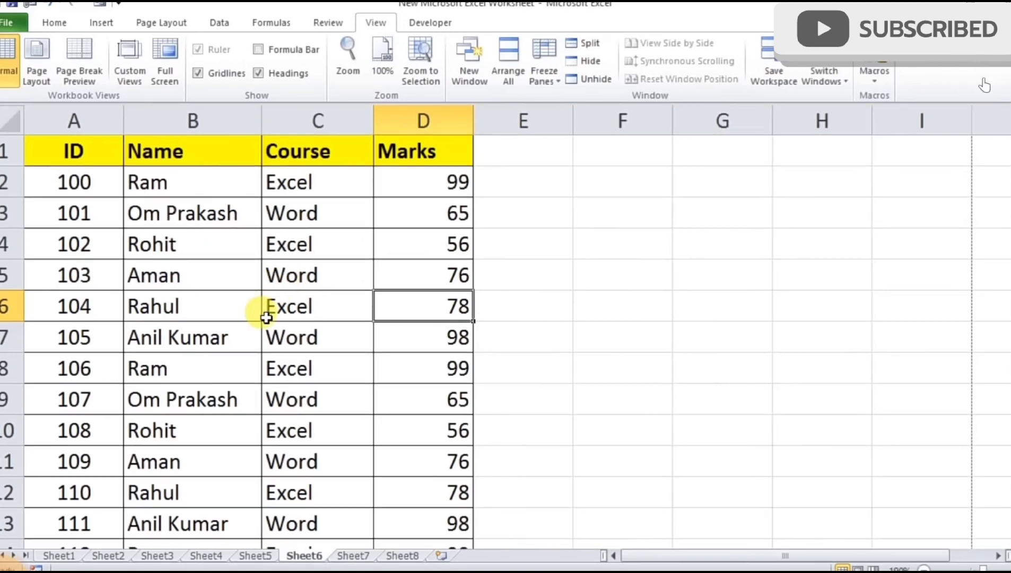
Step: Convert the student data A1:D122 into a table with headers
left_click(244, 287)
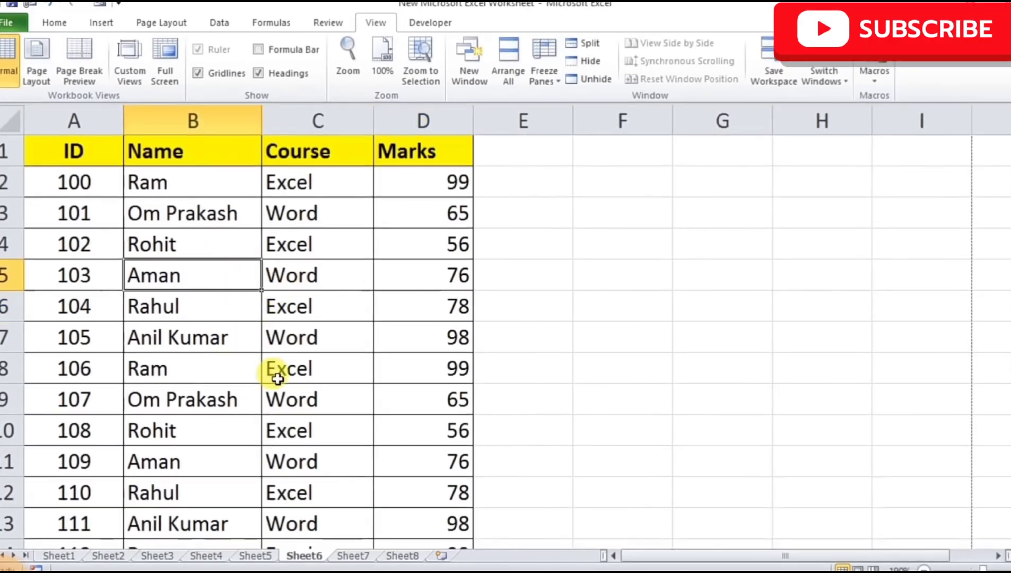
scroll(277, 378, "down", 5)
scroll(276, 377, "up", 5)
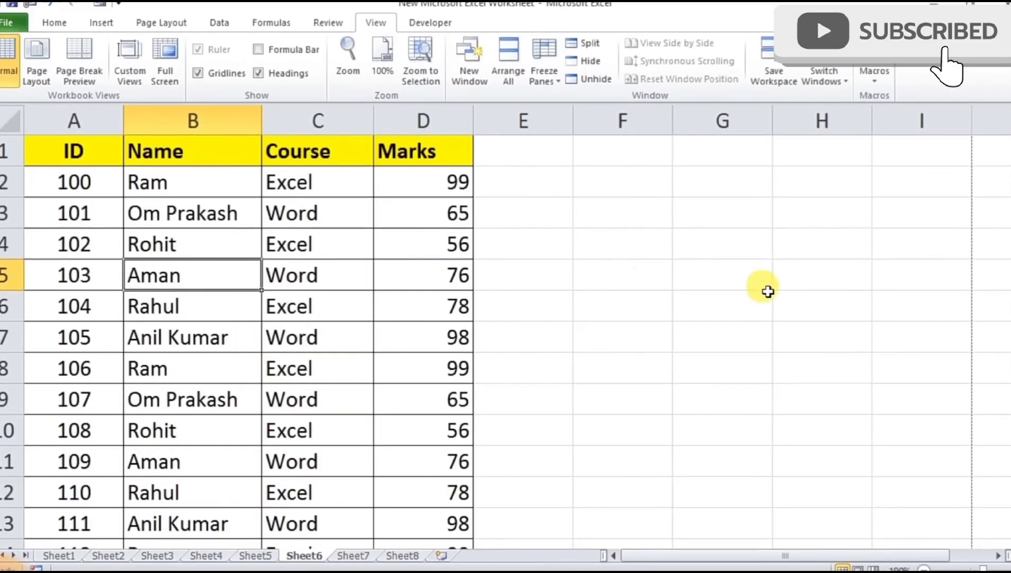
key("ctrl+a")
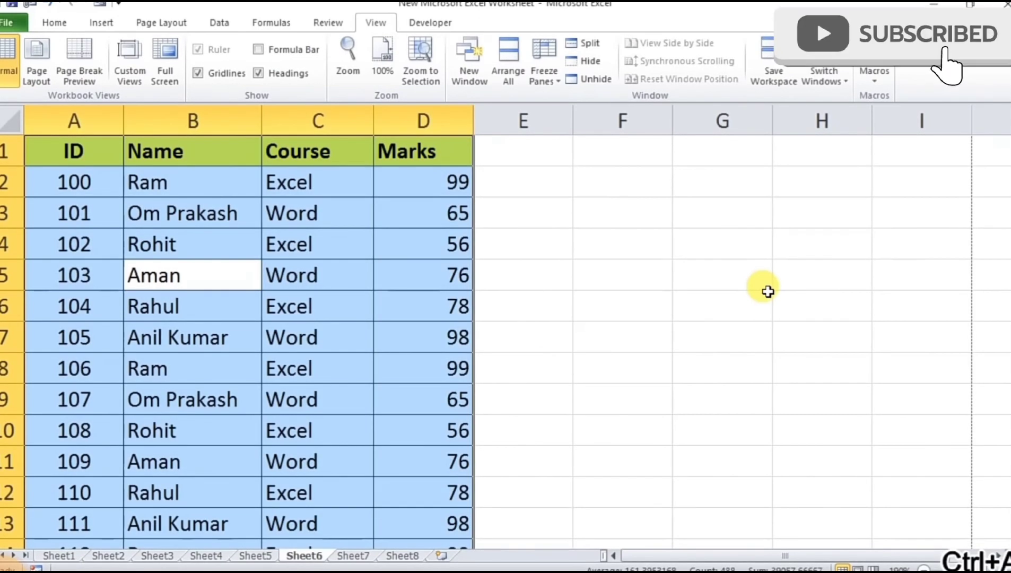
key("ctrl+t")
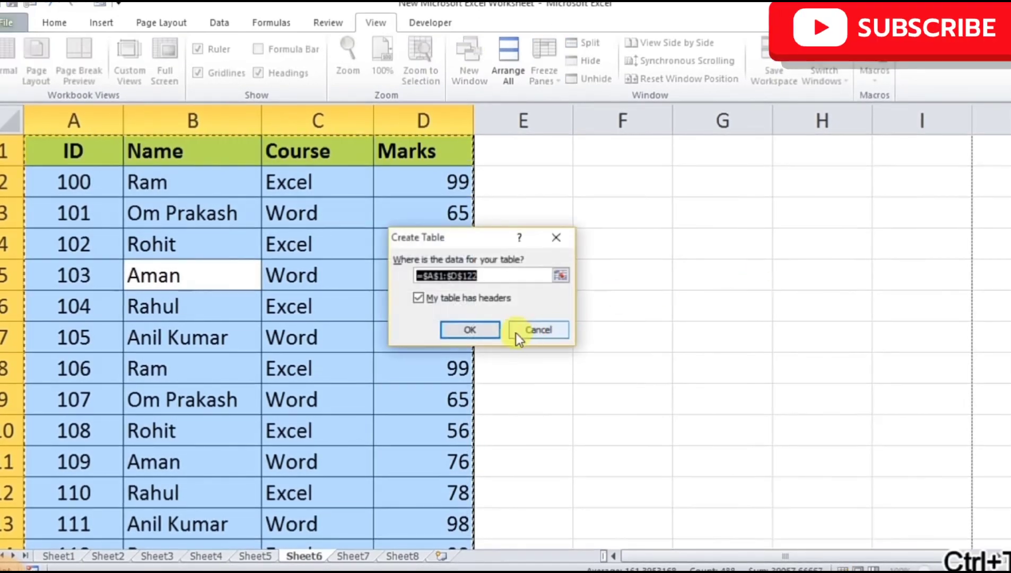
left_click(463, 329)
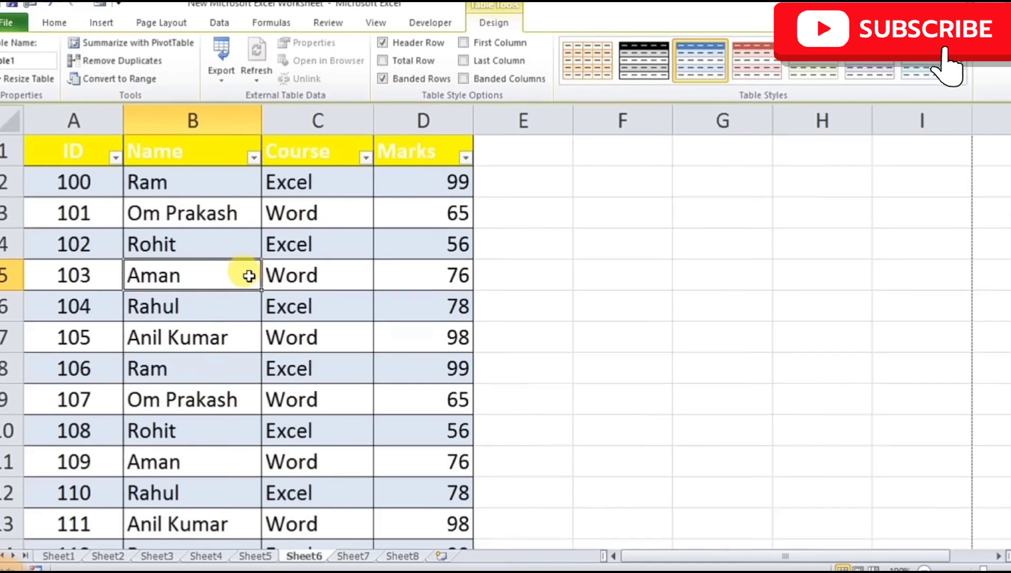
Step: Give the header row A1:D1 a light blue fill and black font colour
left_click_drag(74, 157, 374, 150)
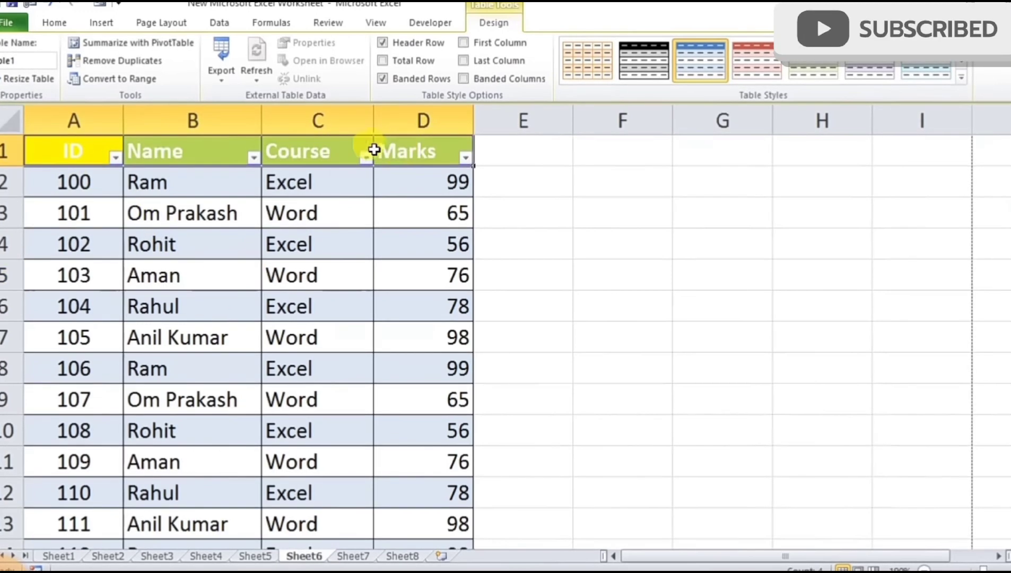
left_click(55, 22)
left_click(241, 72)
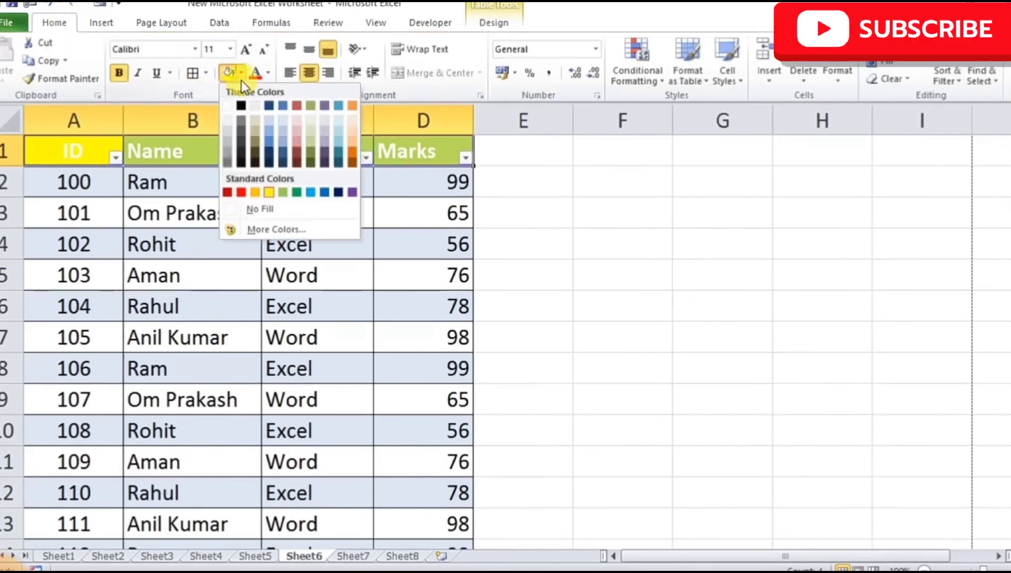
left_click(266, 123)
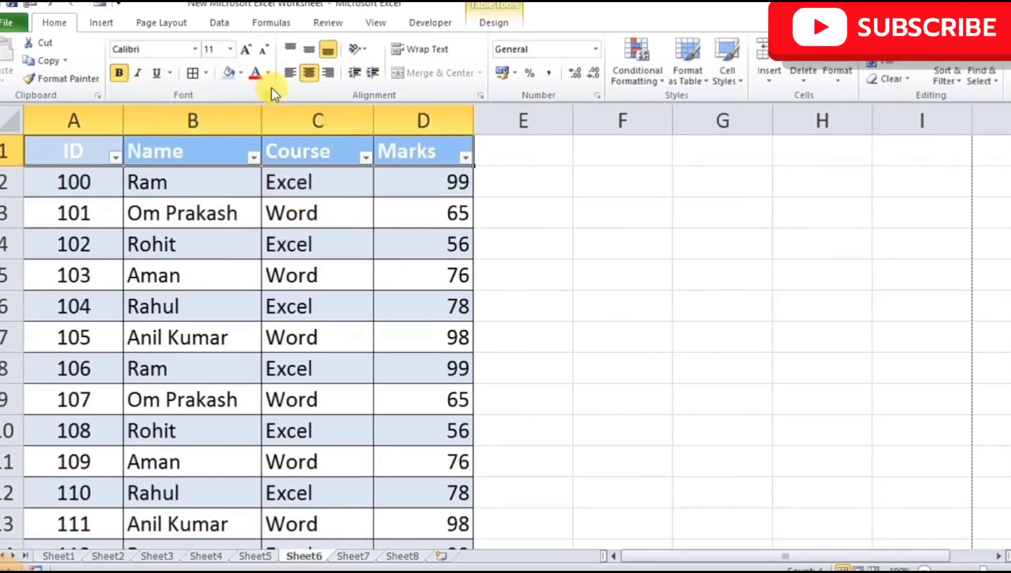
left_click(269, 74)
left_click(268, 181)
left_click(369, 297)
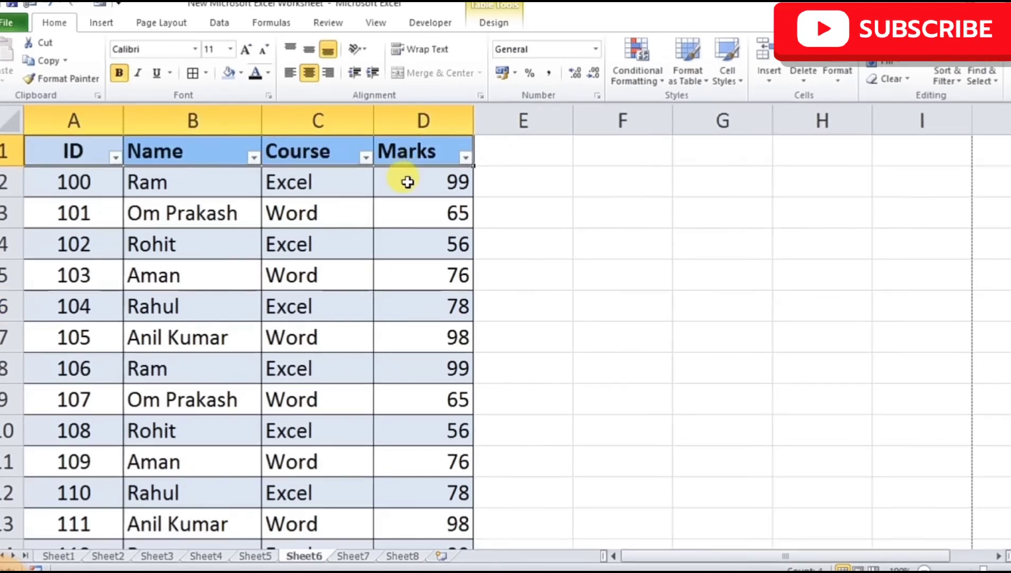
key("Up")
key("Up")
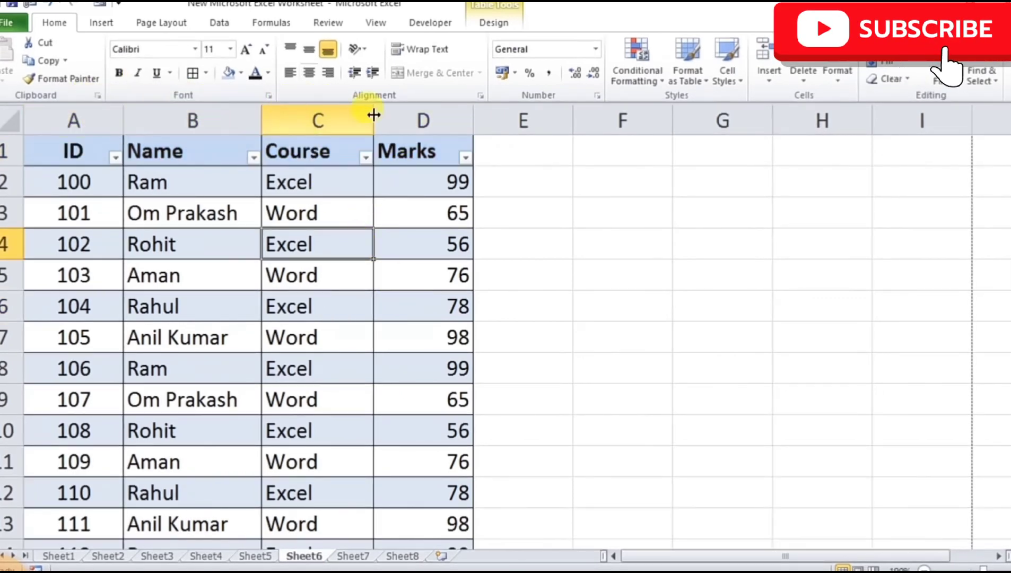
left_click(282, 310)
scroll(277, 309, "down", 1)
left_click(262, 337)
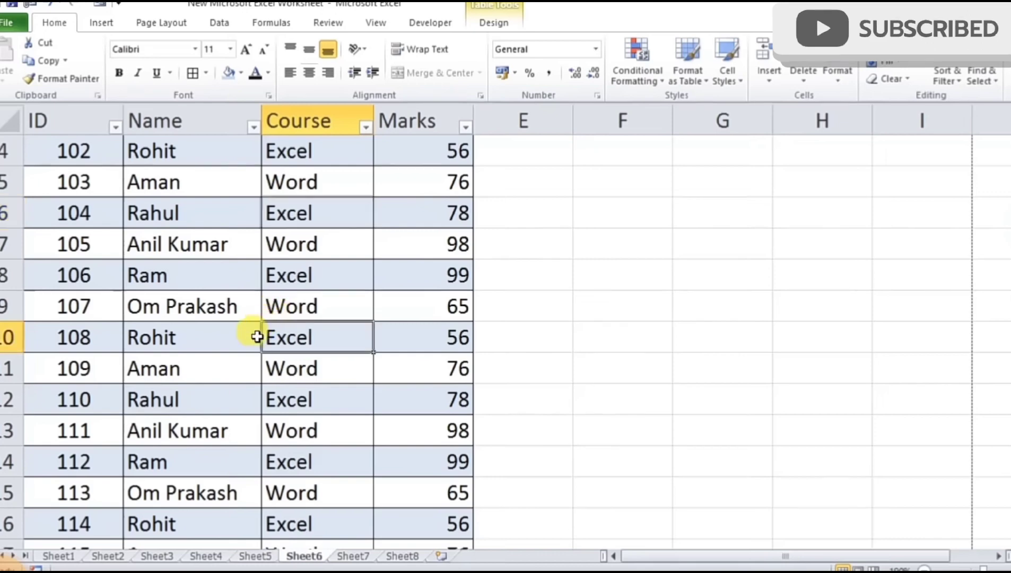
scroll(257, 337, "down", 1)
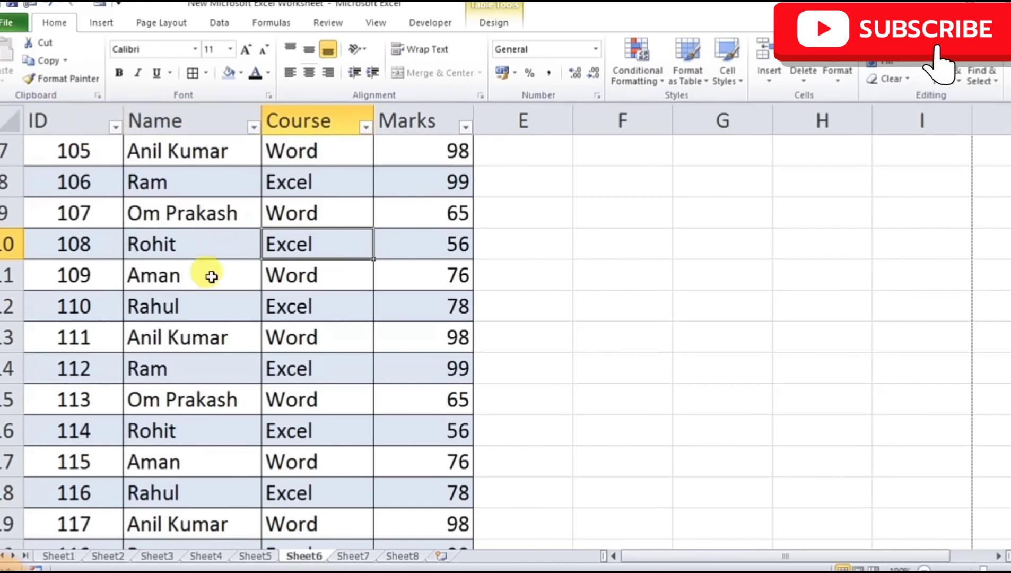
scroll(219, 302, "down", 6)
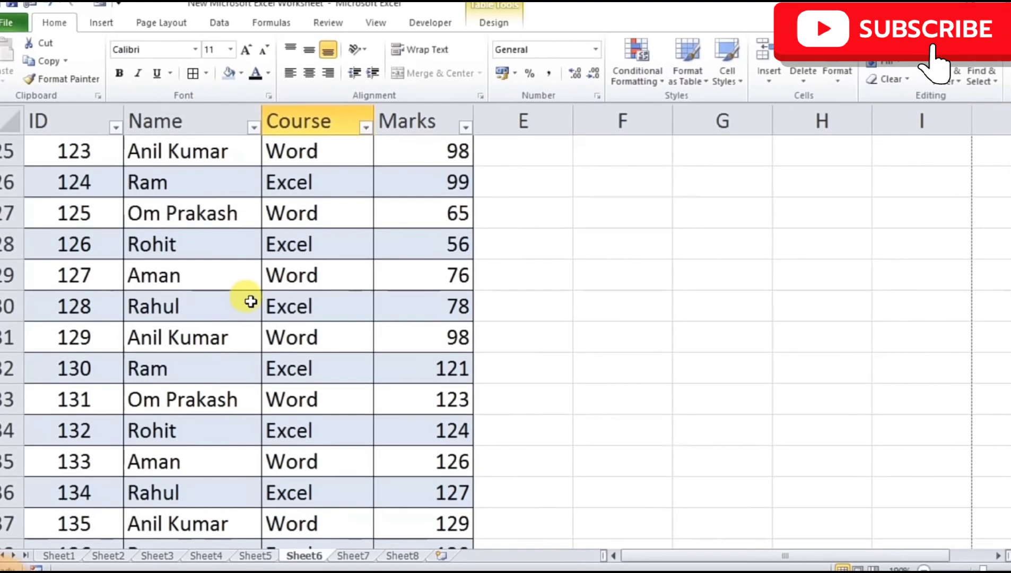
scroll(246, 302, "up", 5)
scroll(244, 302, "up", 3)
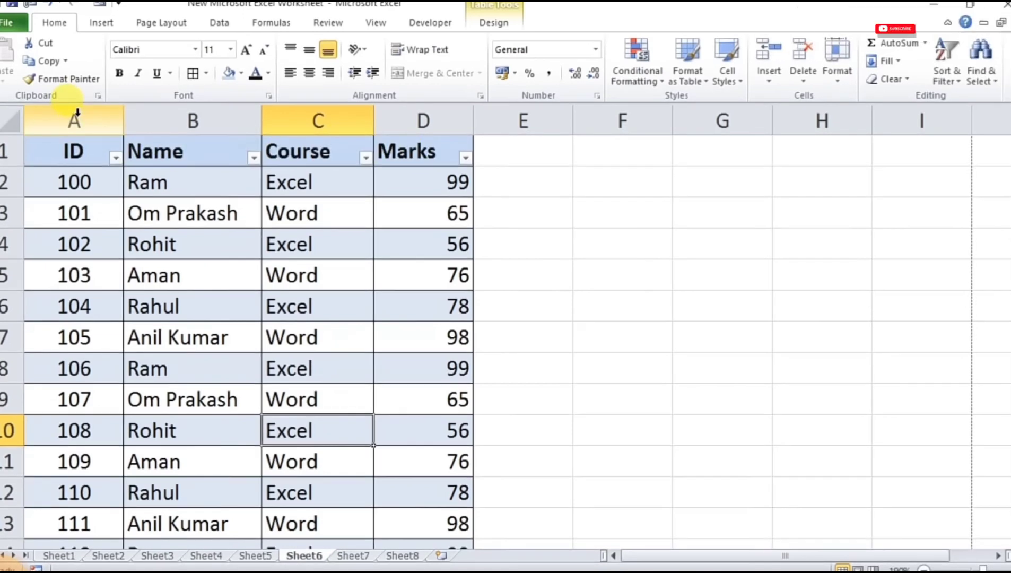
scroll(65, 113, "down", 1)
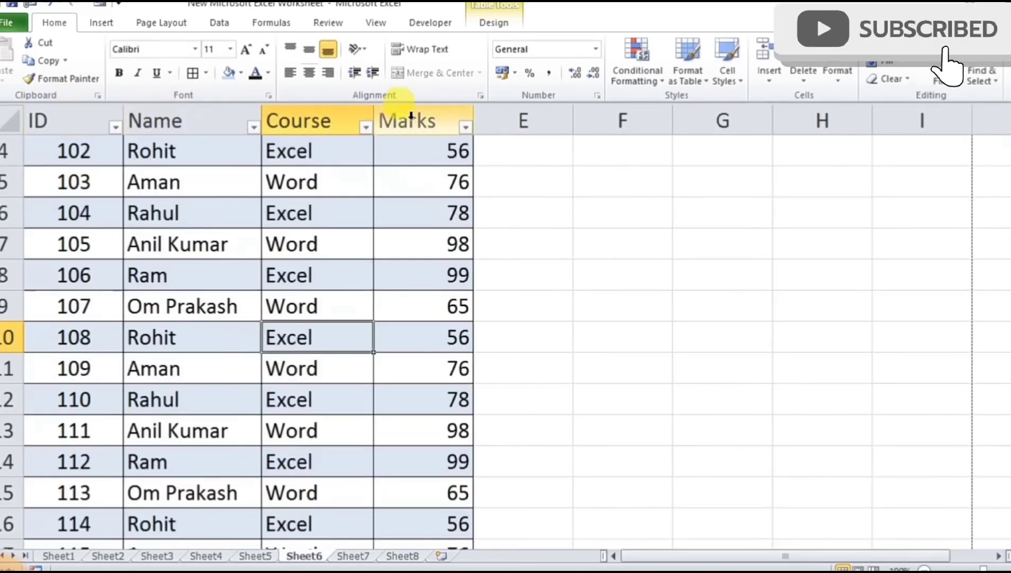
scroll(235, 240, "down", 9)
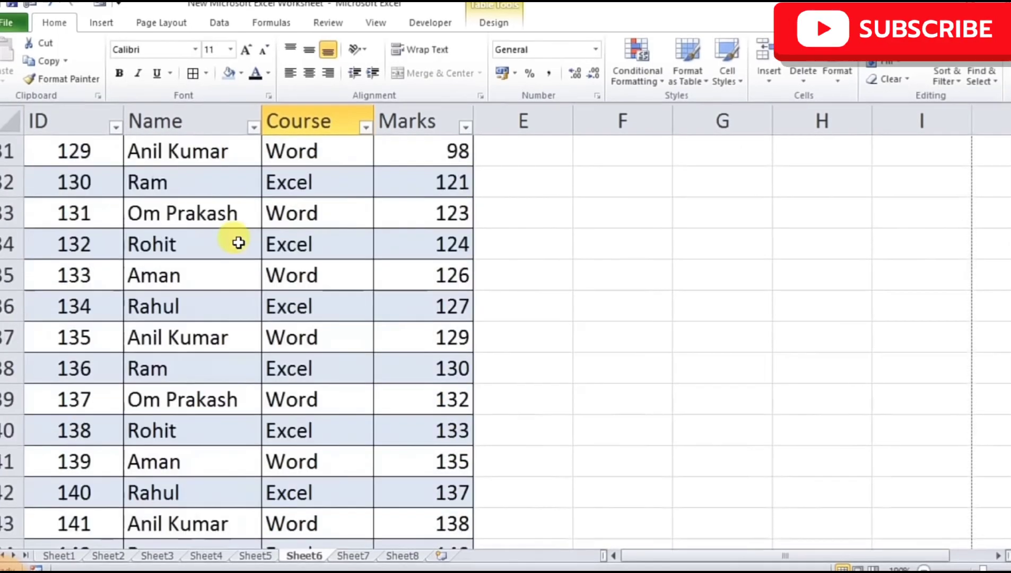
scroll(238, 241, "up", 6)
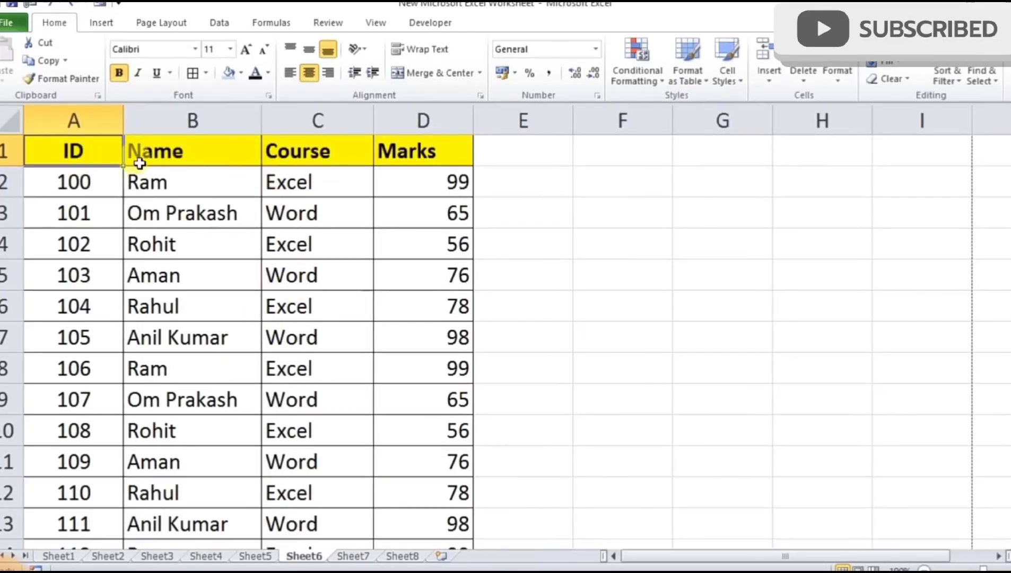
Step: Scroll down to check the Total row summing the Marks to 19698
scroll(269, 344, "down", 14)
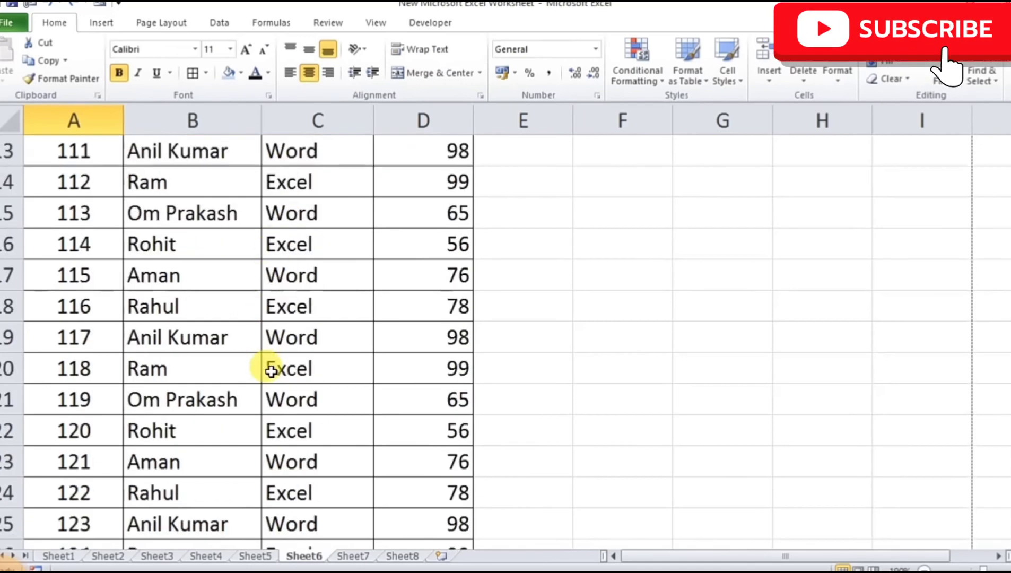
scroll(272, 368, "down", 16)
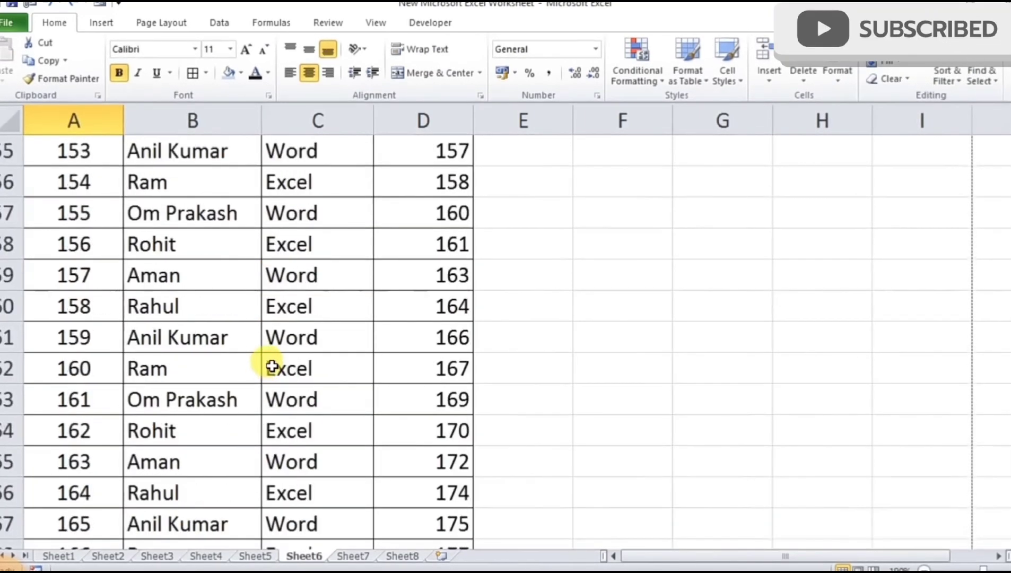
scroll(272, 358, "down", 9)
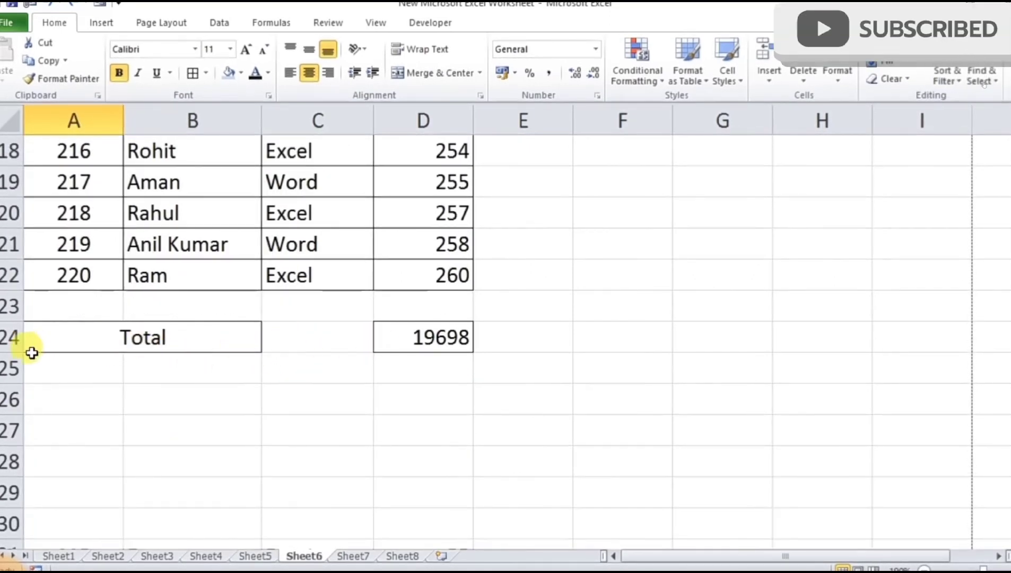
scroll(184, 355, "up", 2)
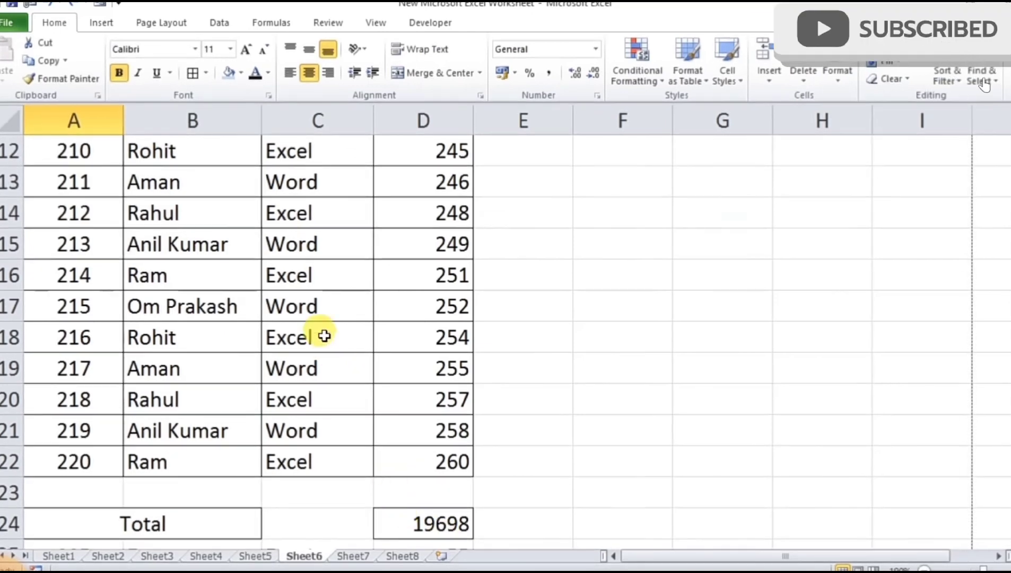
scroll(346, 316, "up", 1)
scroll(348, 323, "down", 1)
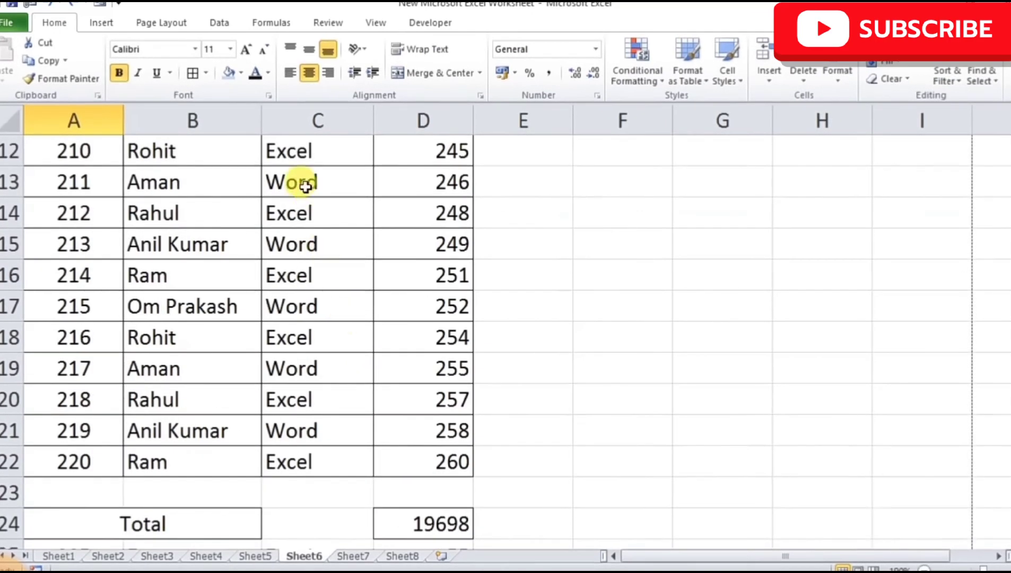
Step: Split the Sheet6 window, then drag the split bars to leave only row panes
left_click(372, 22)
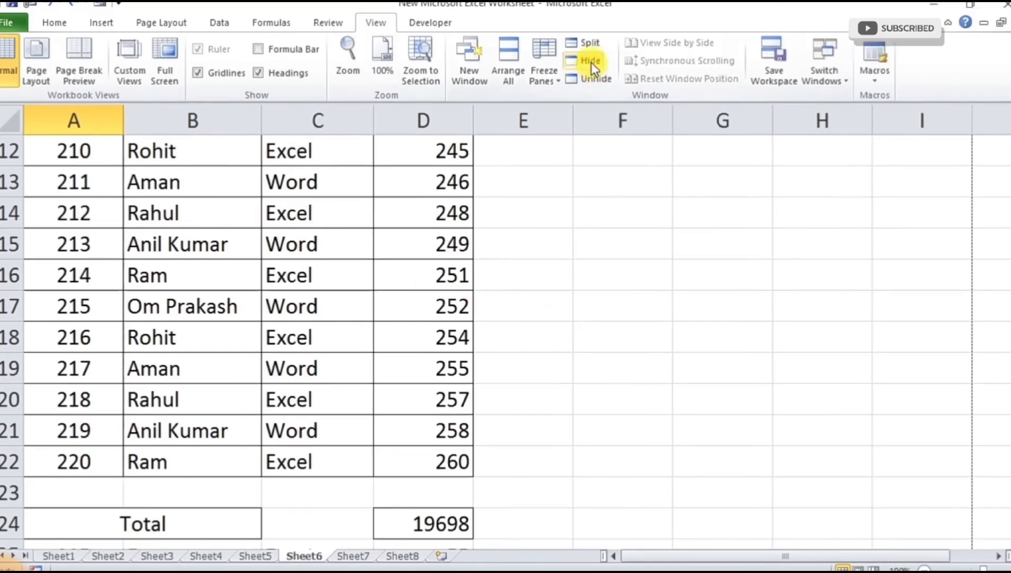
left_click(586, 44)
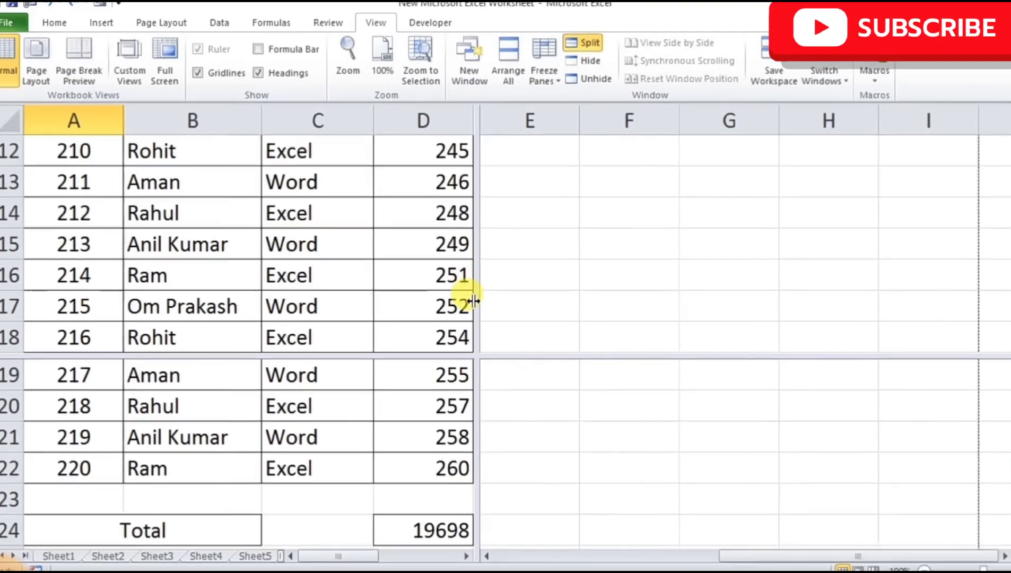
left_click_drag(477, 277, 993, 300)
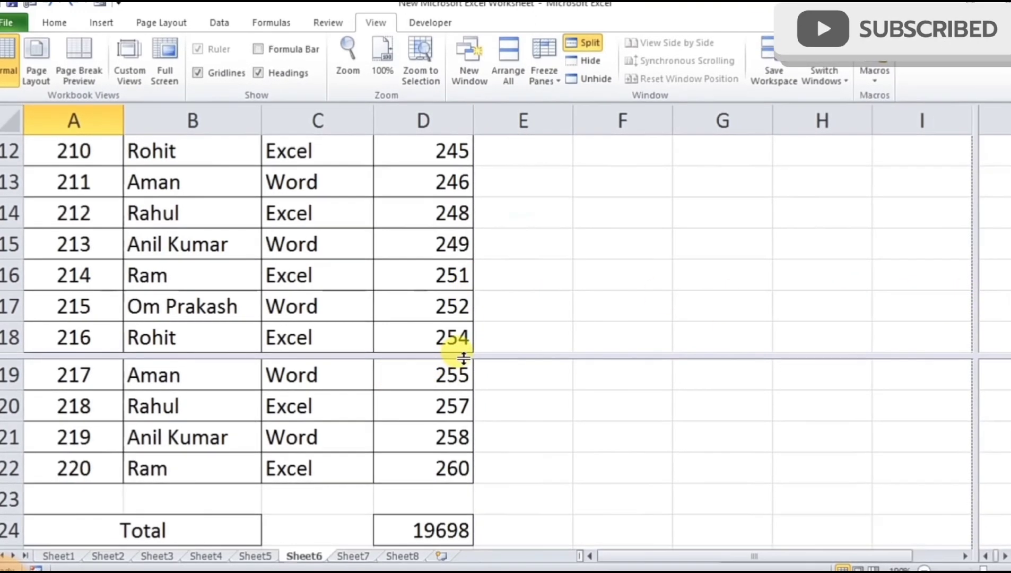
left_click_drag(461, 356, 445, 498)
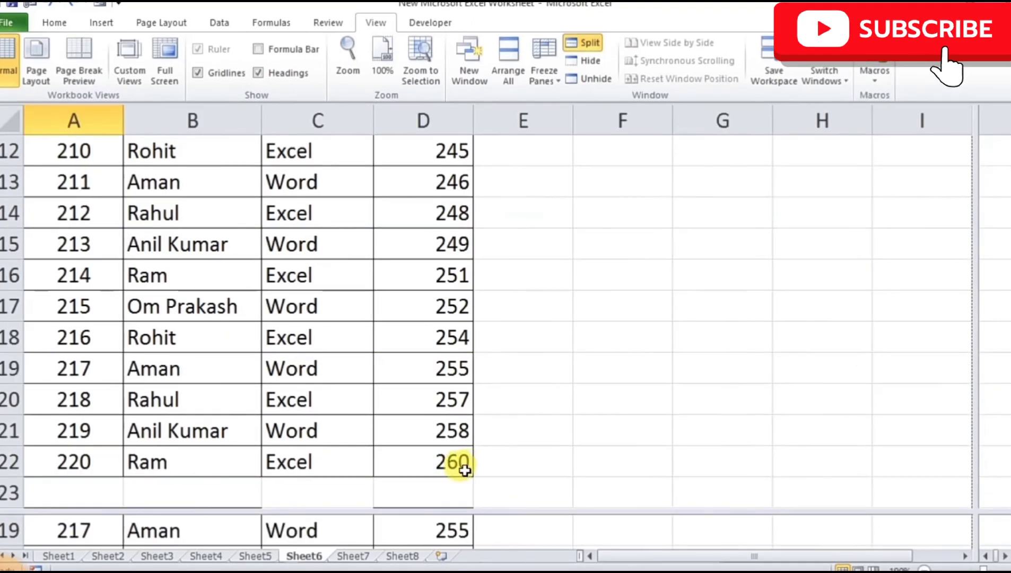
left_click(453, 537)
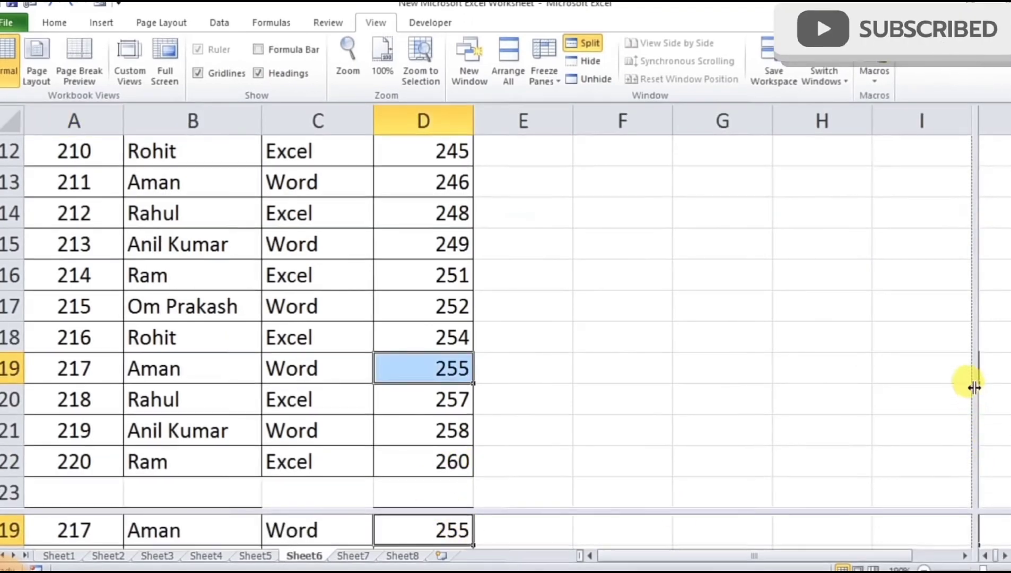
left_click_drag(978, 386, 1006, 398)
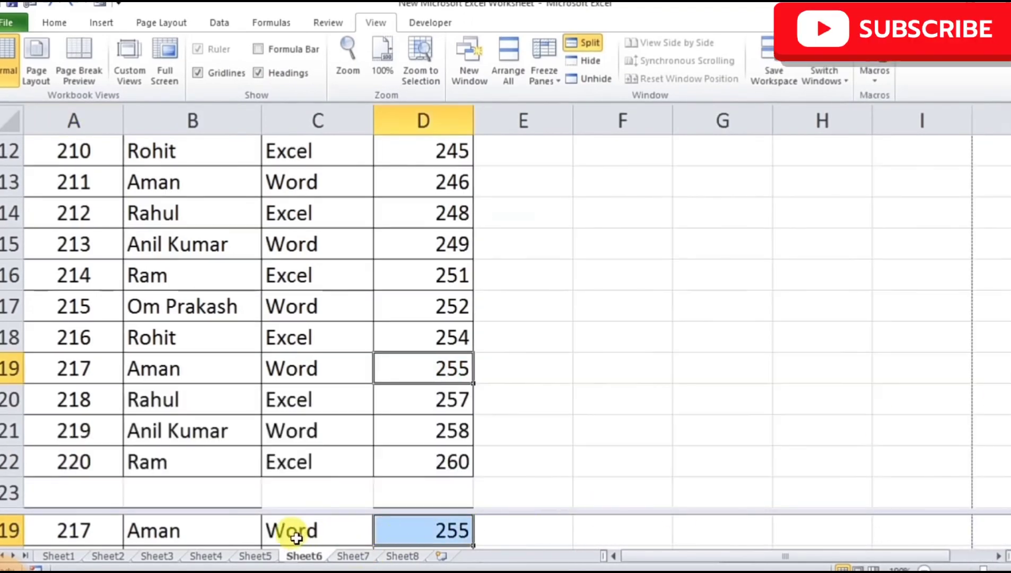
left_click(234, 530)
Step: Scroll the upper and lower panes independently to compare rows 19–24
scroll(234, 531, "down", 2)
scroll(237, 532, "up", 2)
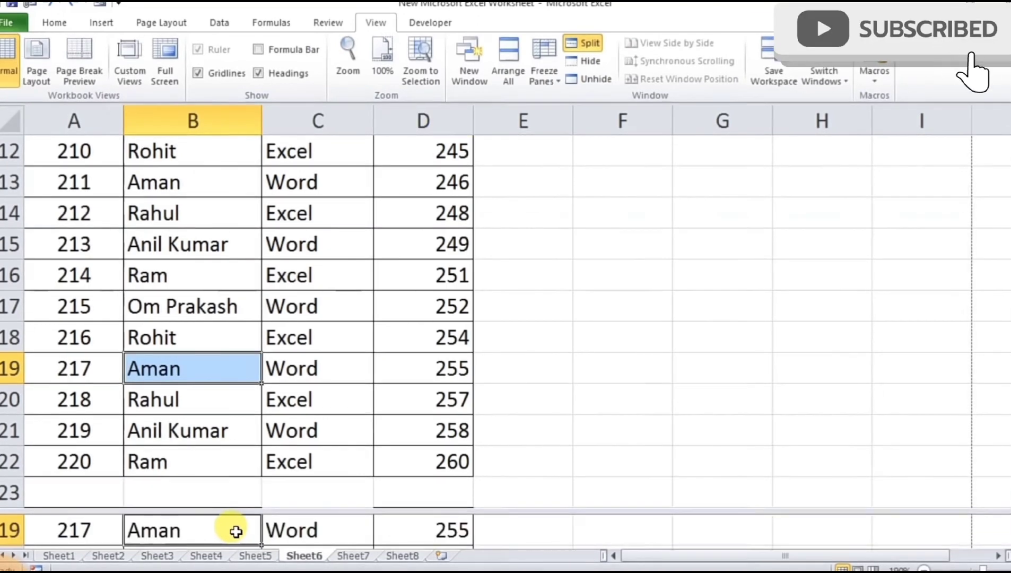
scroll(237, 533, "down", 2)
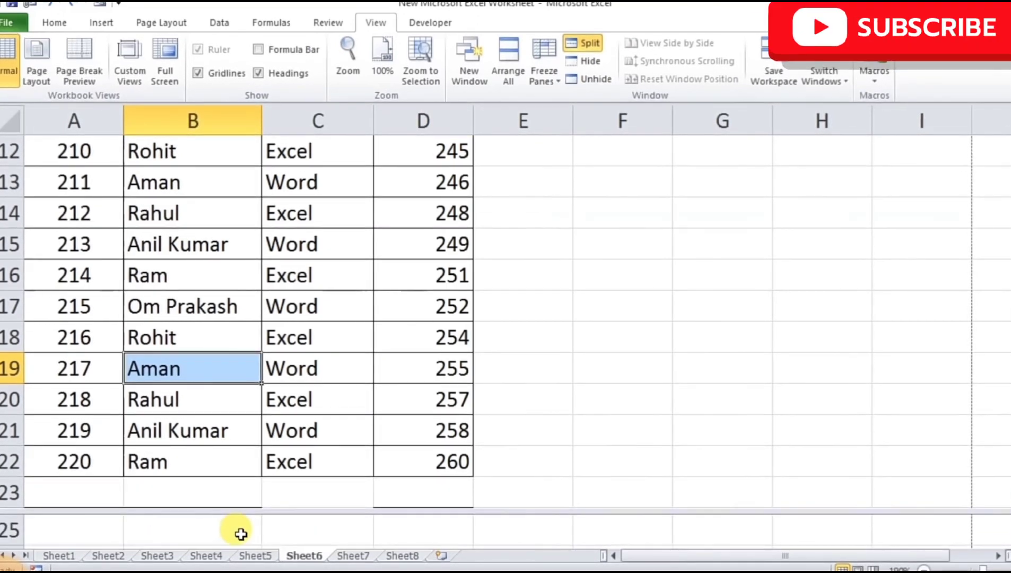
scroll(241, 534, "down", 4)
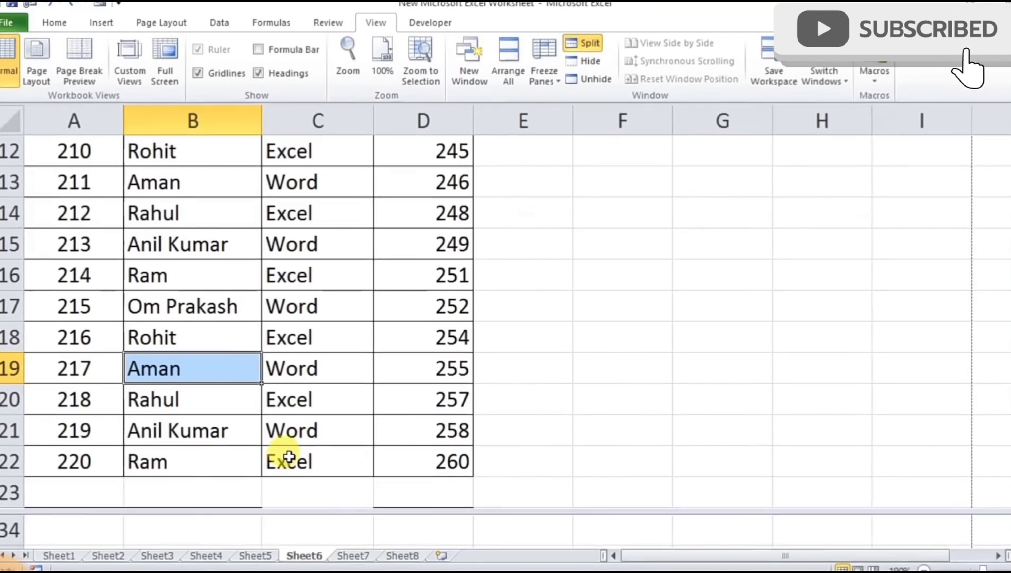
left_click(265, 423)
scroll(265, 422, "down", 1)
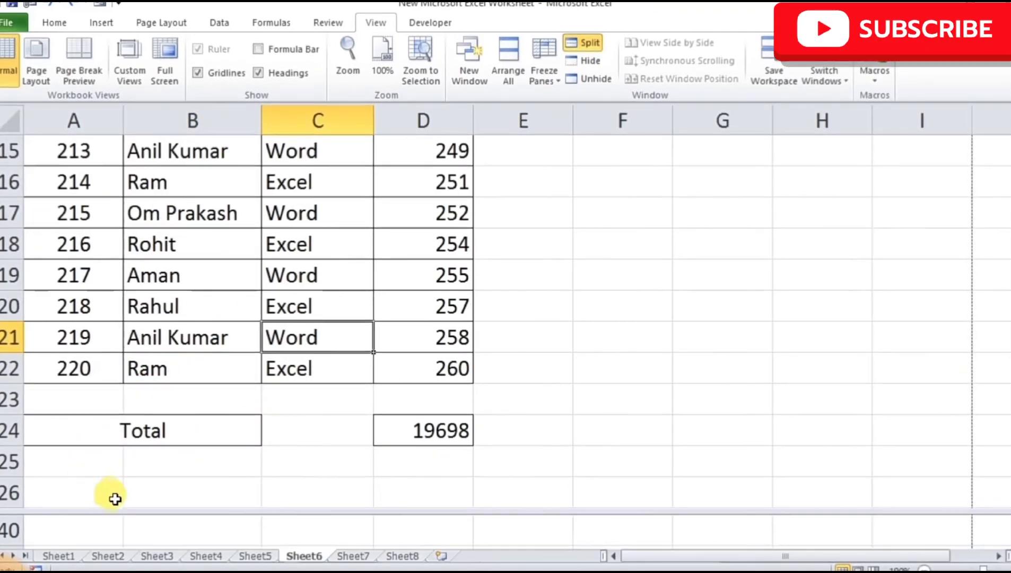
left_click(109, 535)
scroll(108, 533, "up", 4)
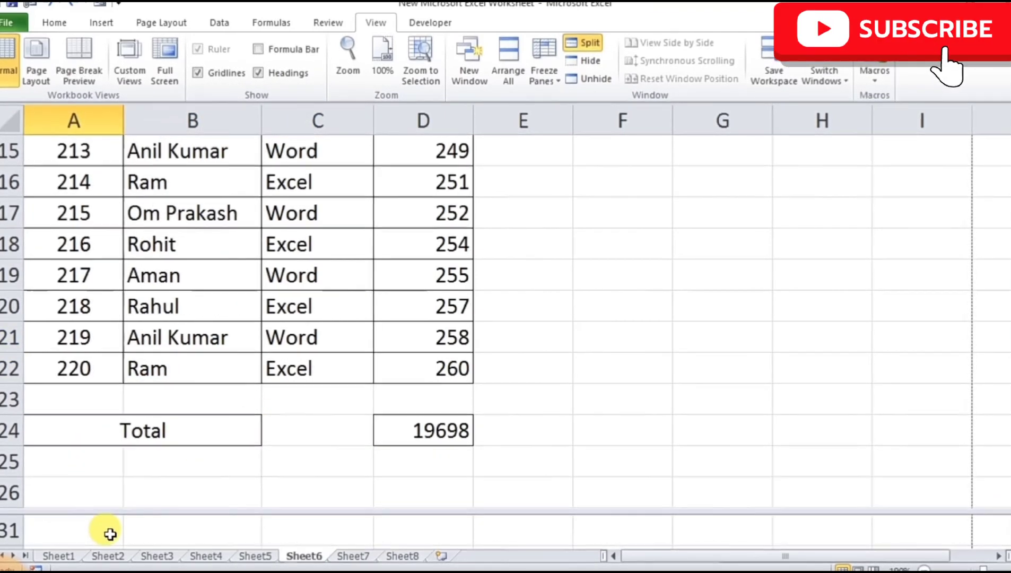
scroll(302, 528, "up", 1)
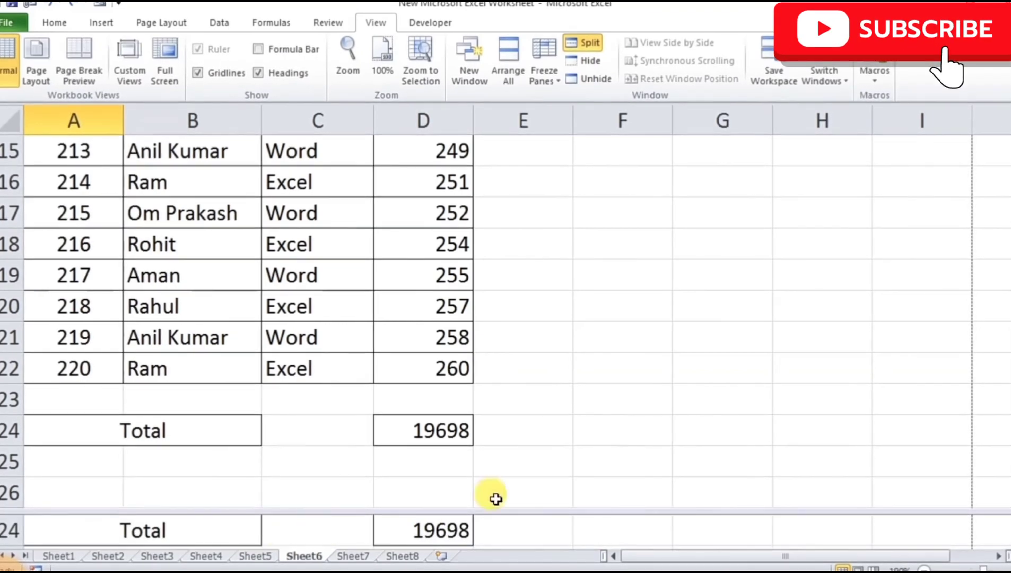
left_click(515, 296)
scroll(451, 305, "up", 15)
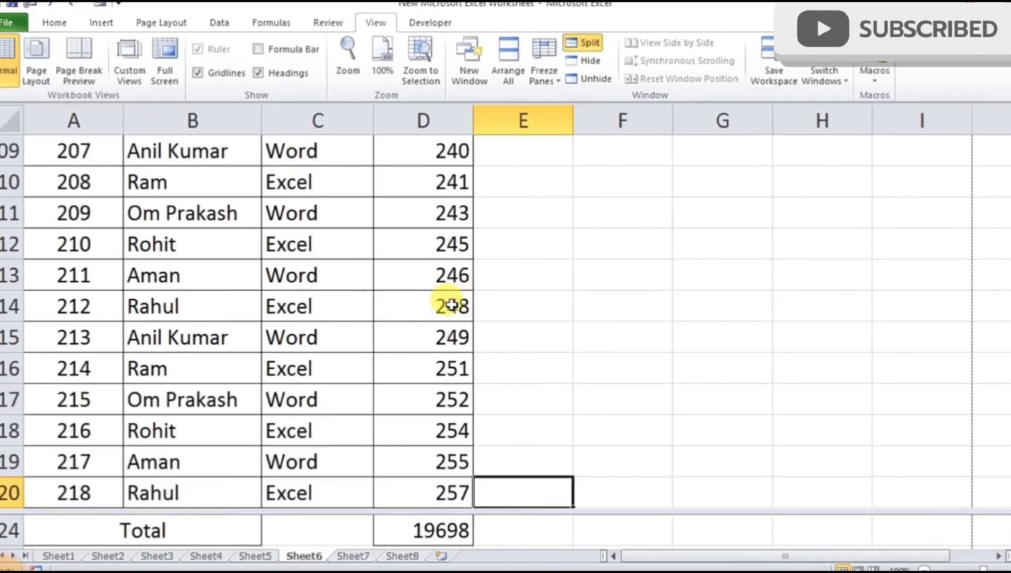
scroll(449, 317, "up", 5)
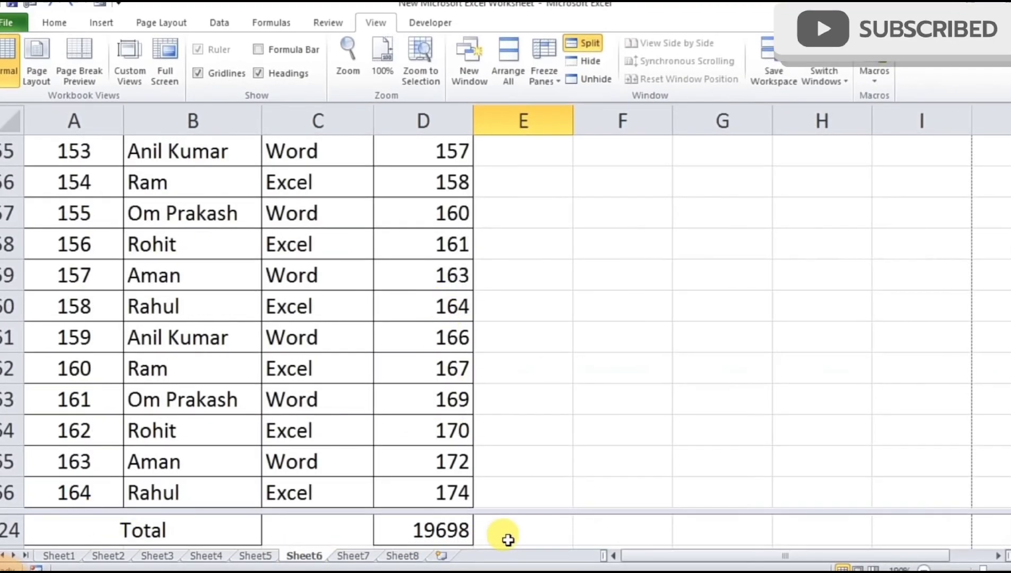
scroll(403, 431, "up", 8)
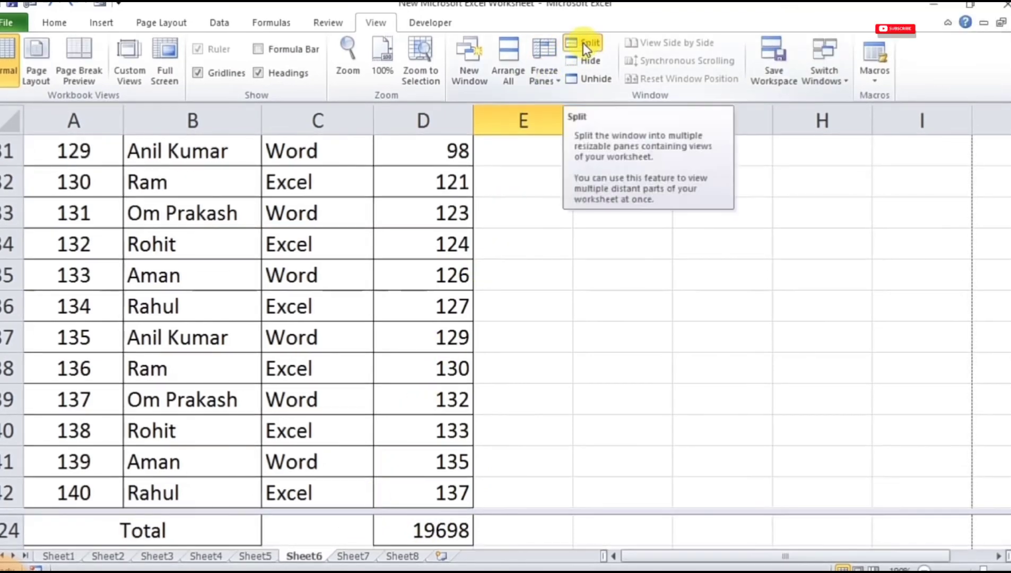
Step: Remove the window split and return to the top of the table
left_click(582, 42)
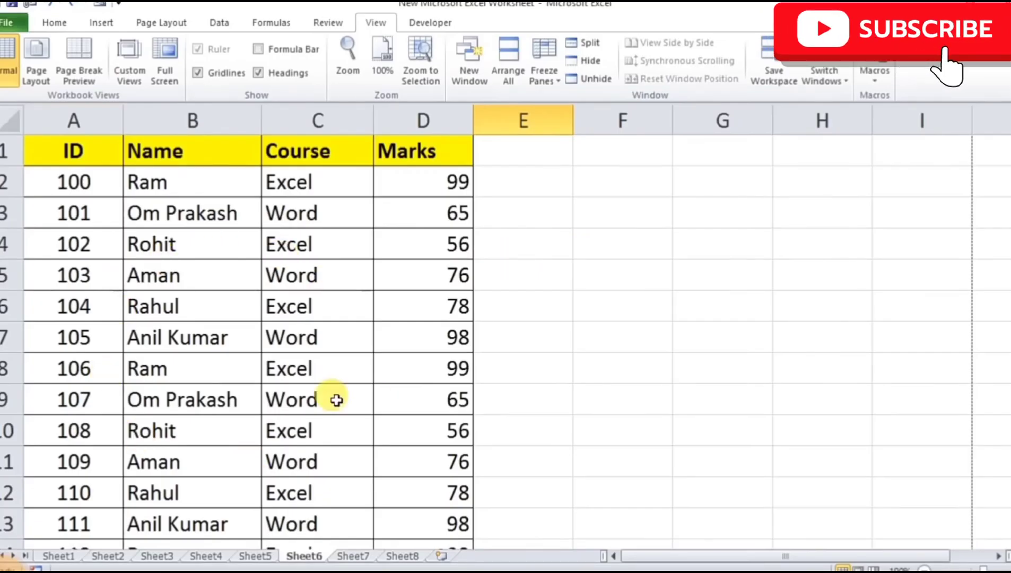
left_click(253, 349)
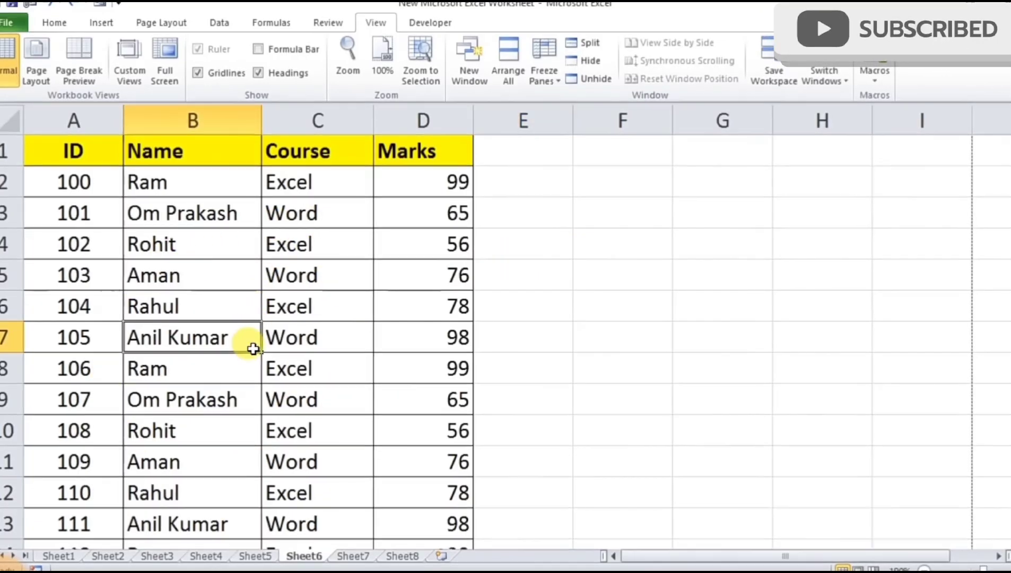
scroll(253, 345, "down", 5)
scroll(256, 312, "up", 5)
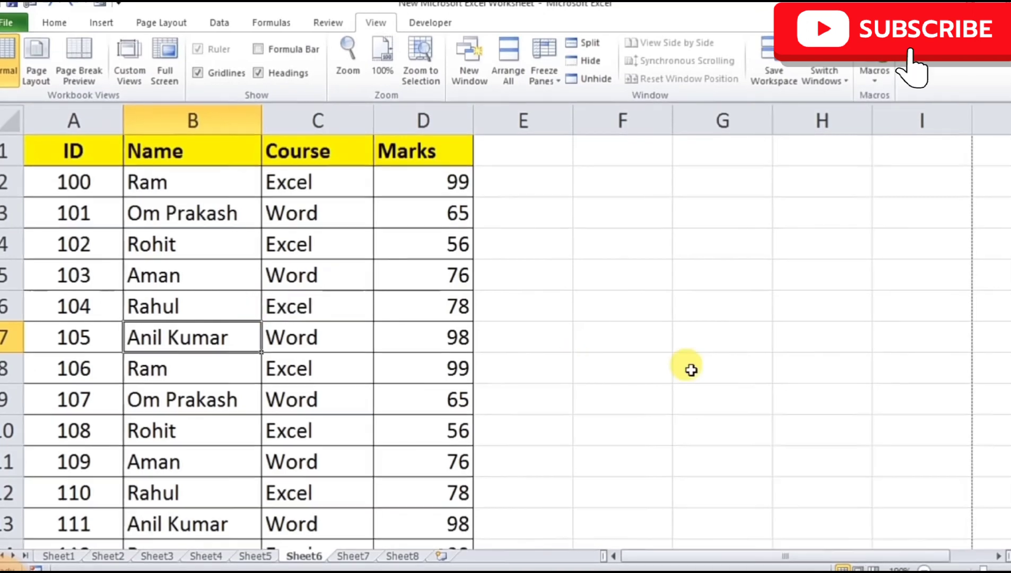
key("ctrl+p")
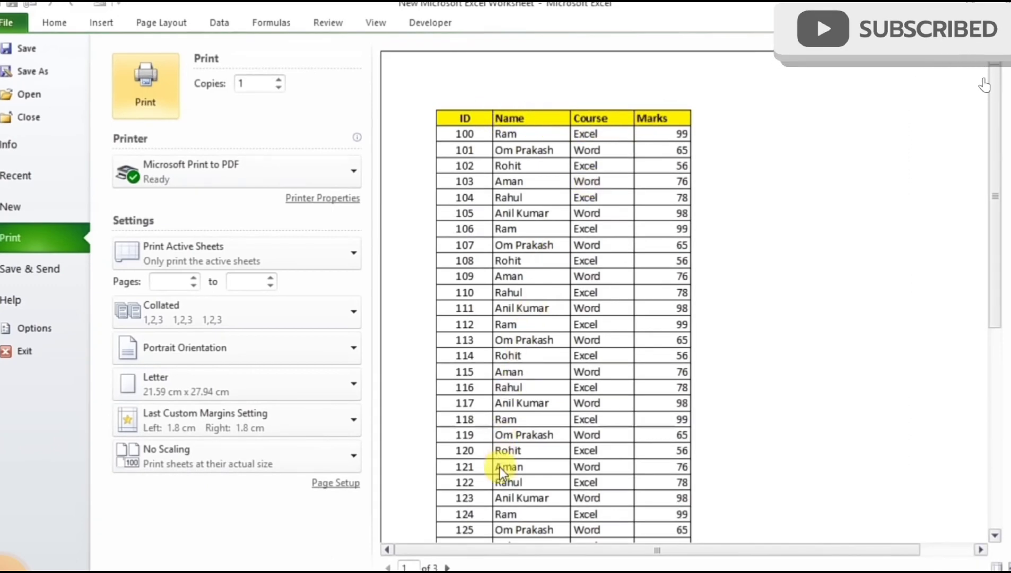
left_click(447, 568)
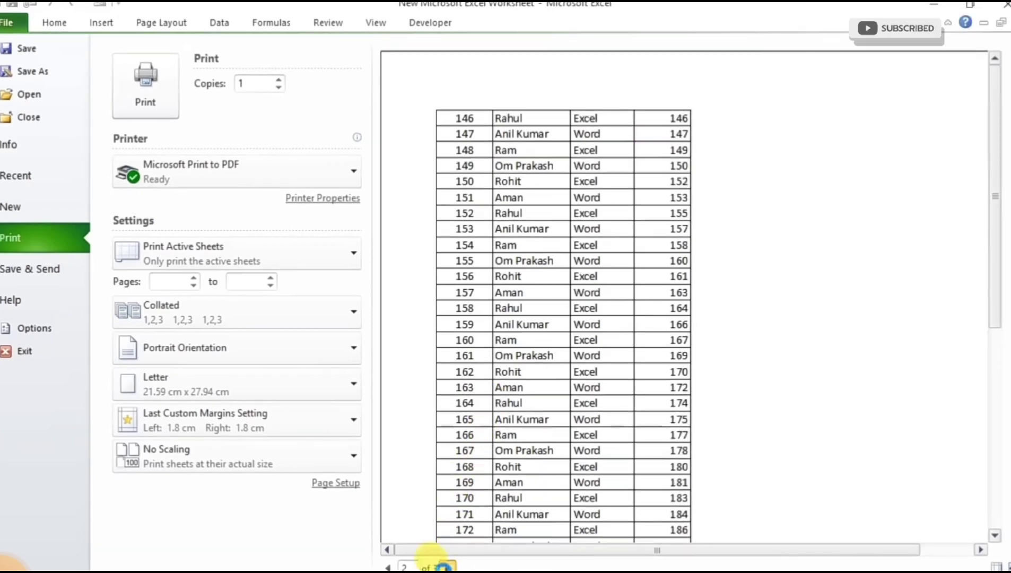
left_click(447, 567)
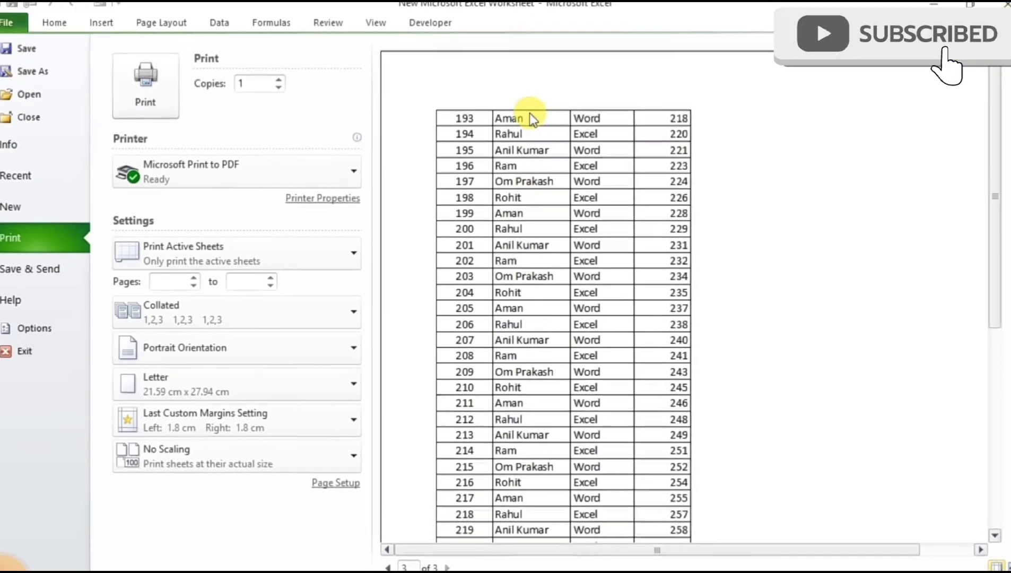
key("Escape")
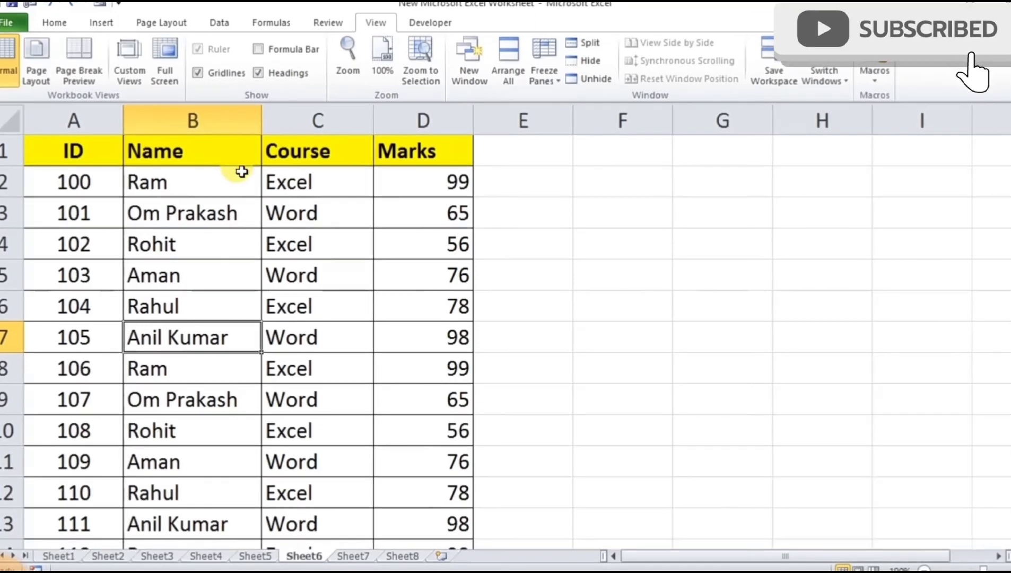
Step: Set row 1 ($1:$1) as Print Titles rows to repeat at top of each page
left_click(295, 261)
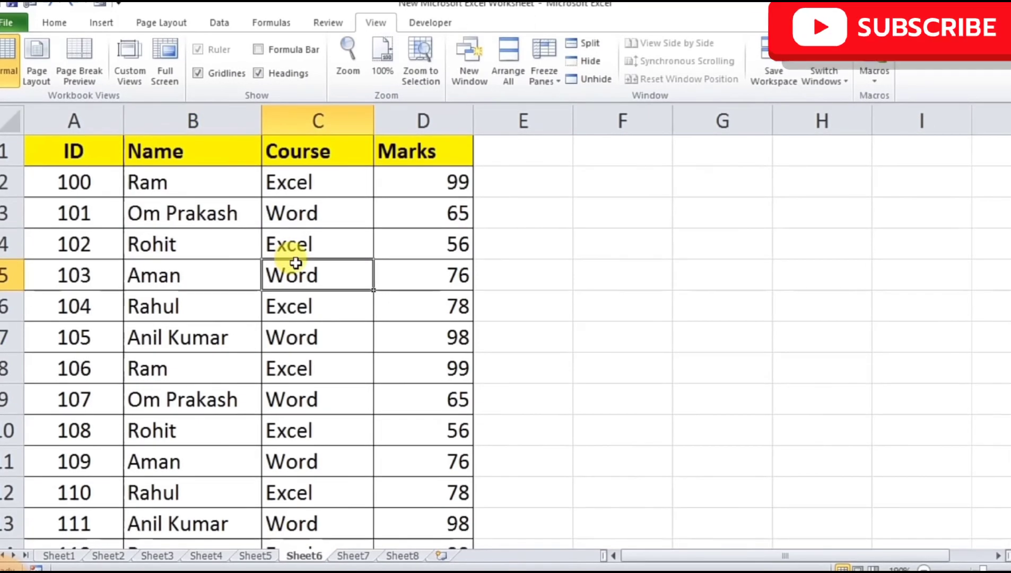
left_click(152, 20)
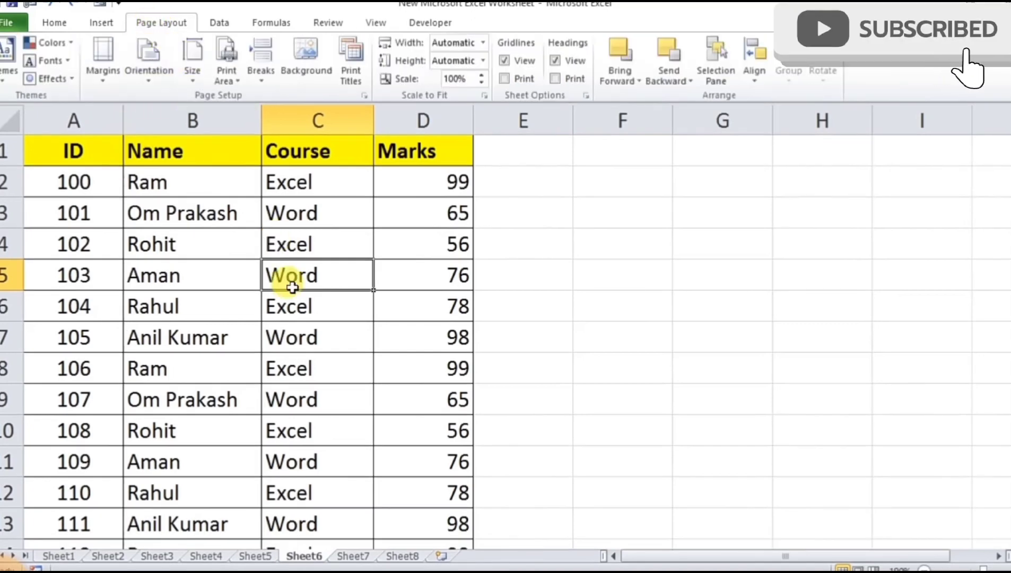
left_click(346, 66)
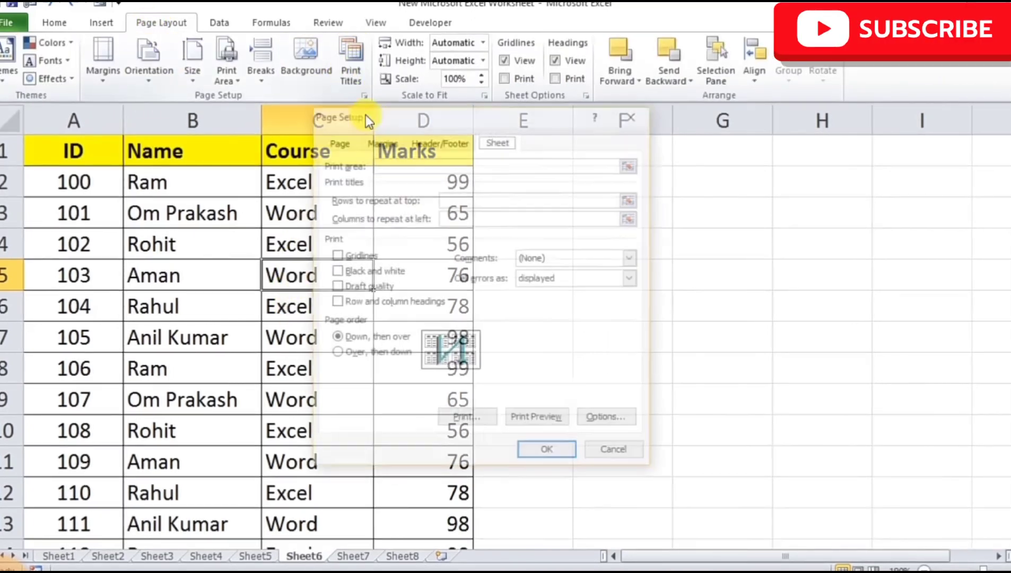
left_click_drag(429, 121, 480, 150)
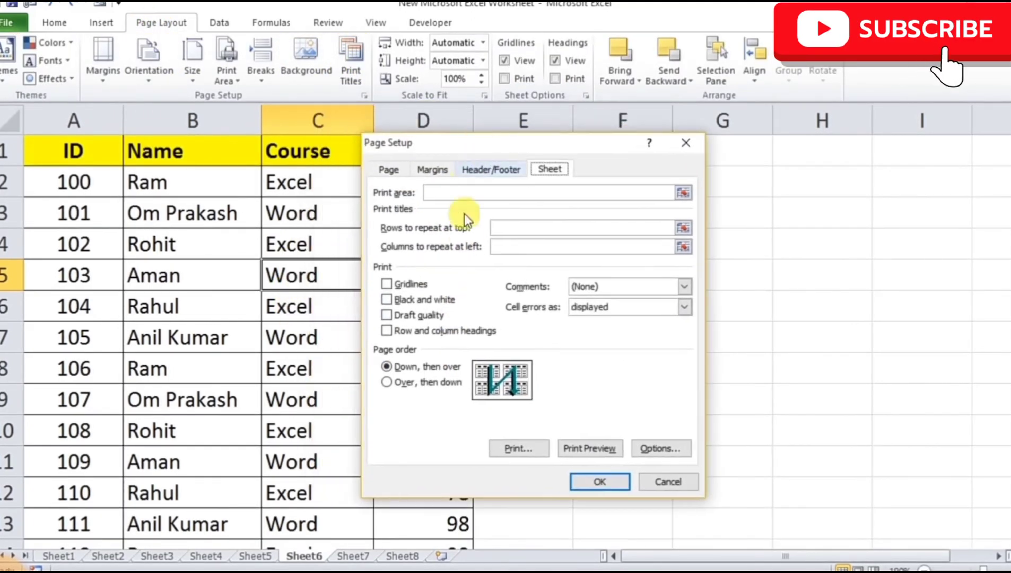
left_click(509, 227)
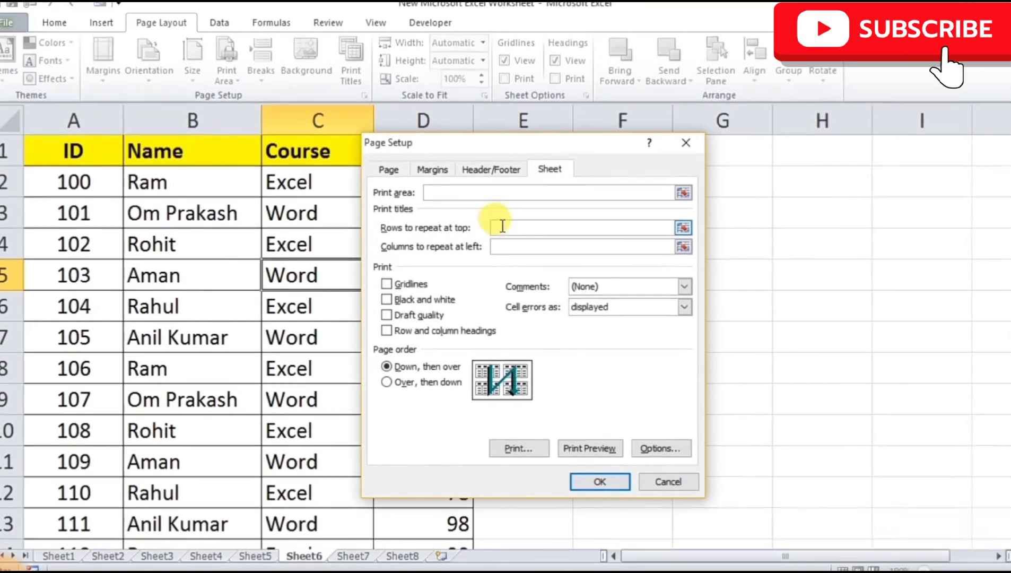
left_click_drag(452, 148, 551, 174)
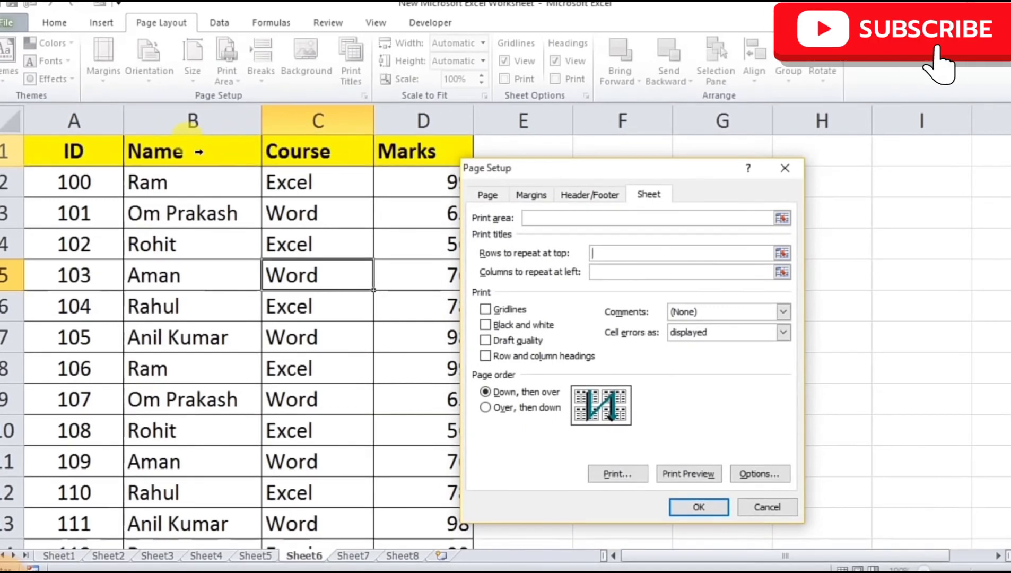
left_click(199, 152)
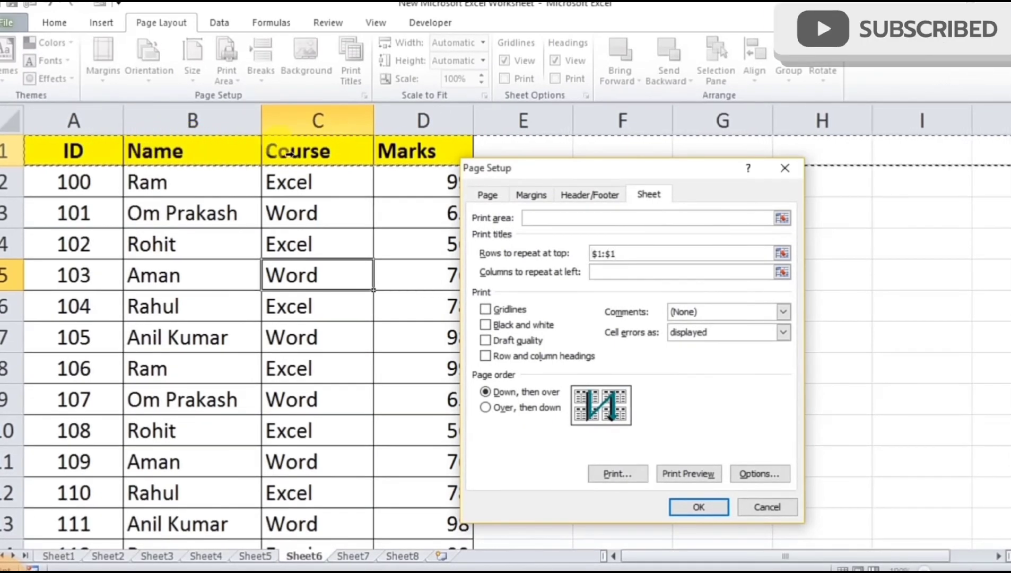
left_click(674, 504)
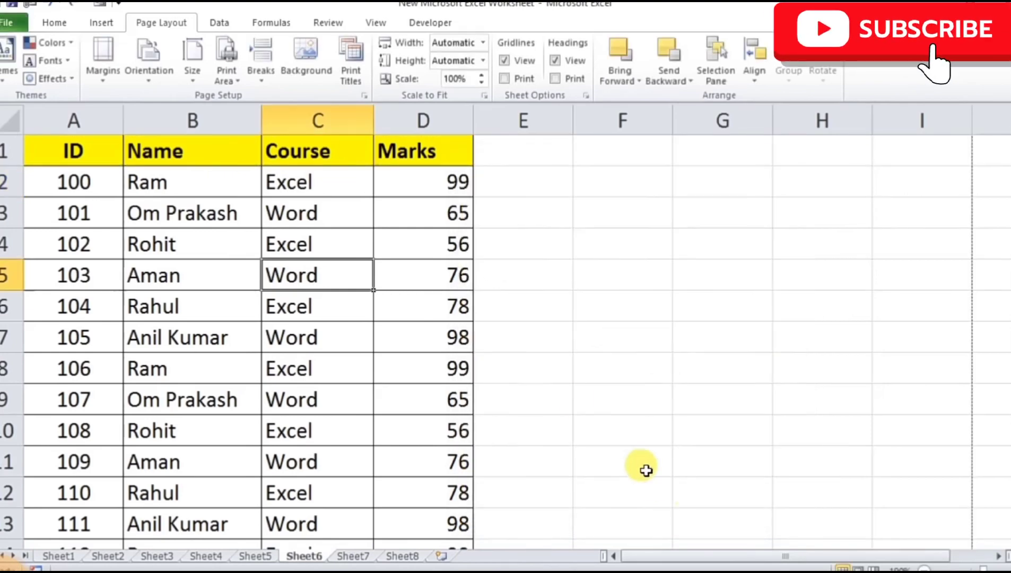
left_click(443, 301)
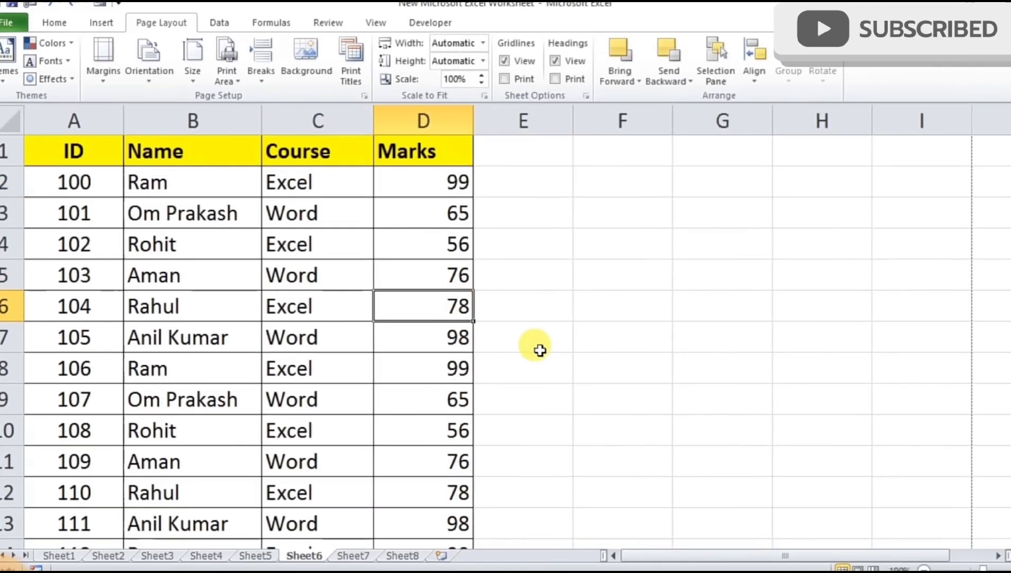
key("ctrl+F2")
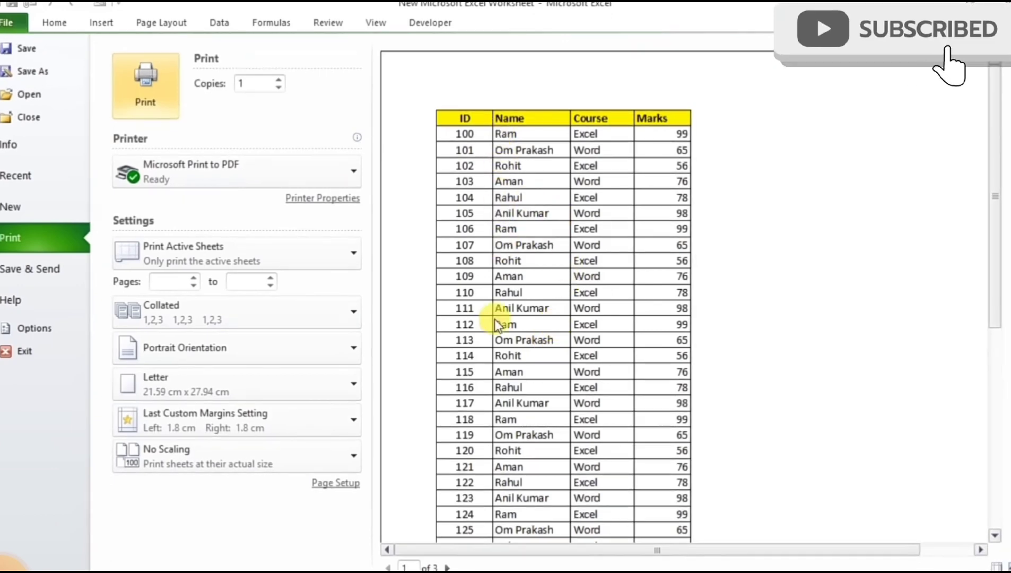
left_click(448, 566)
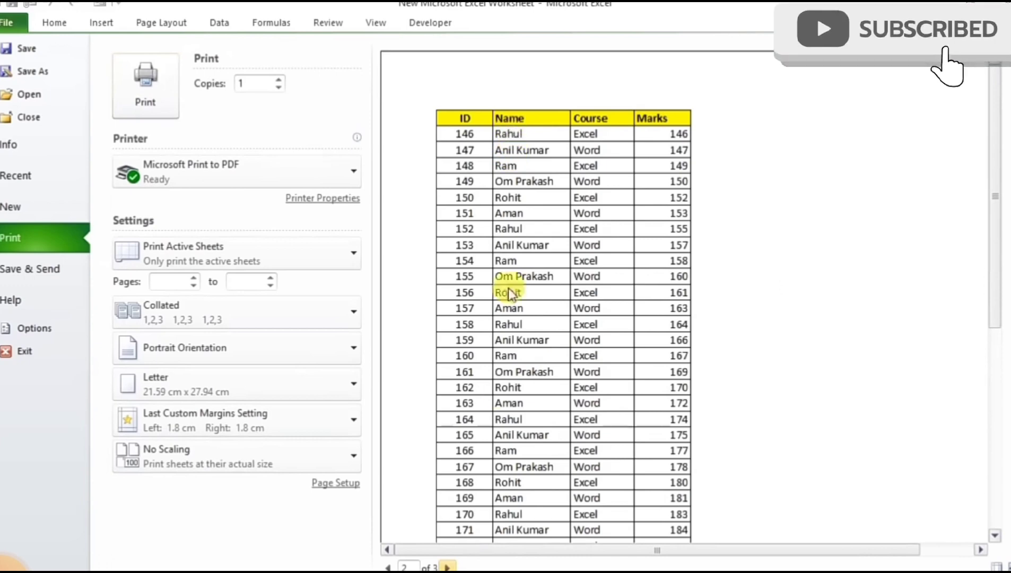
scroll(467, 496, "down", 1)
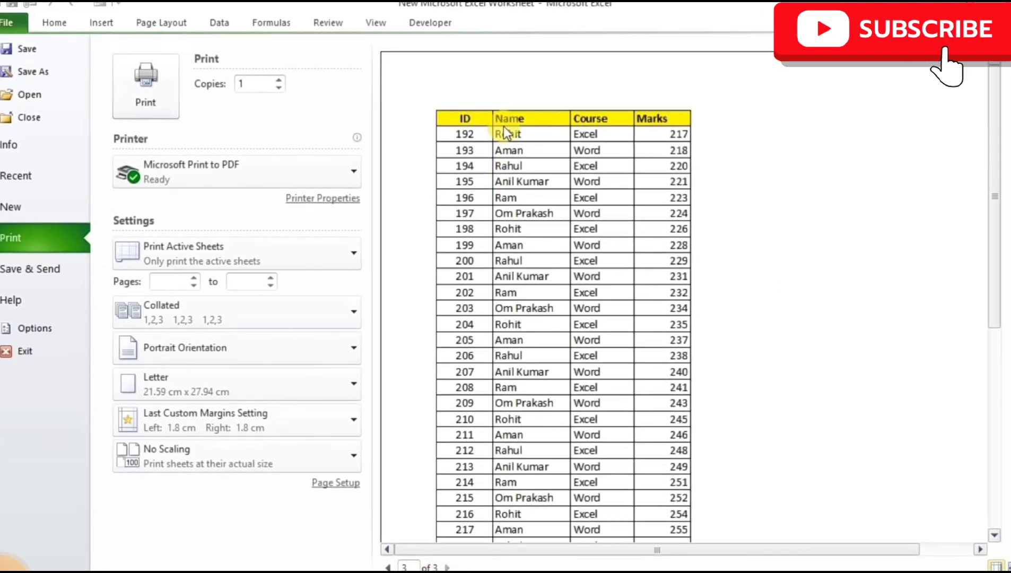
key("Escape")
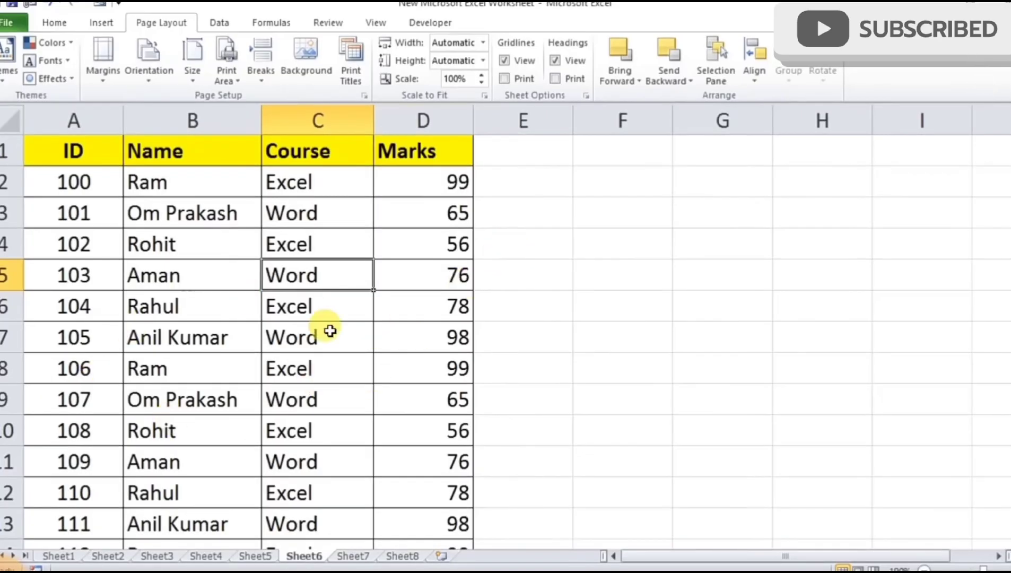
Step: Set A5:D7, the records for IDs 103 to 105, as the print area
left_click_drag(70, 275, 398, 349)
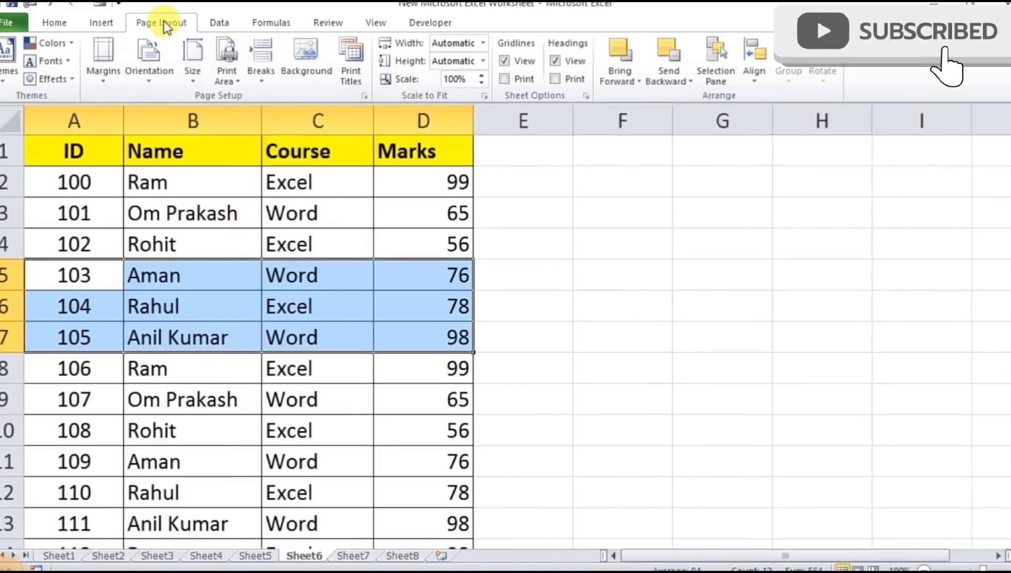
left_click(227, 79)
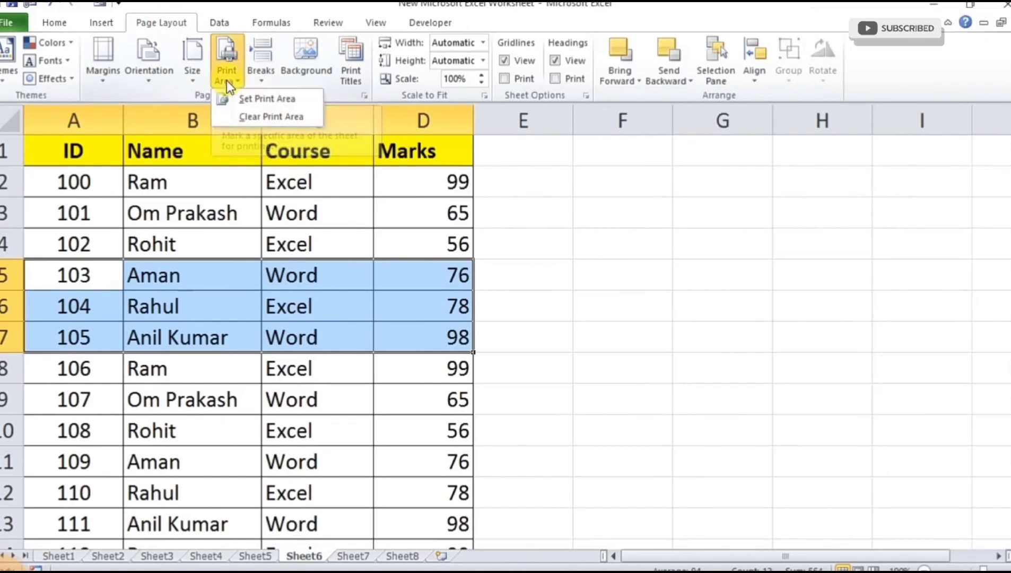
left_click(265, 99)
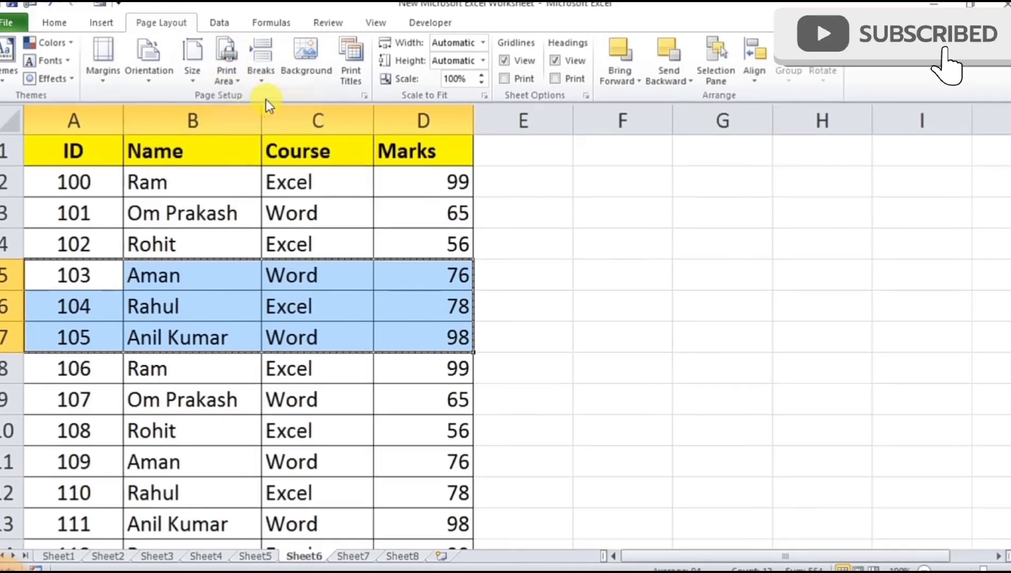
left_click(377, 269)
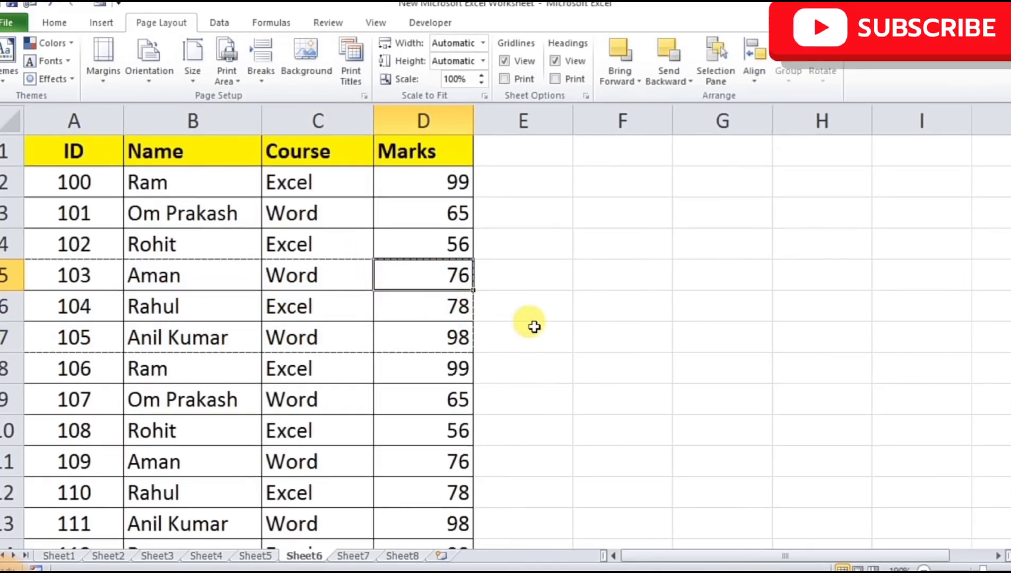
Step: Preview the print of that area, then clear the print area
key("ctrl+p")
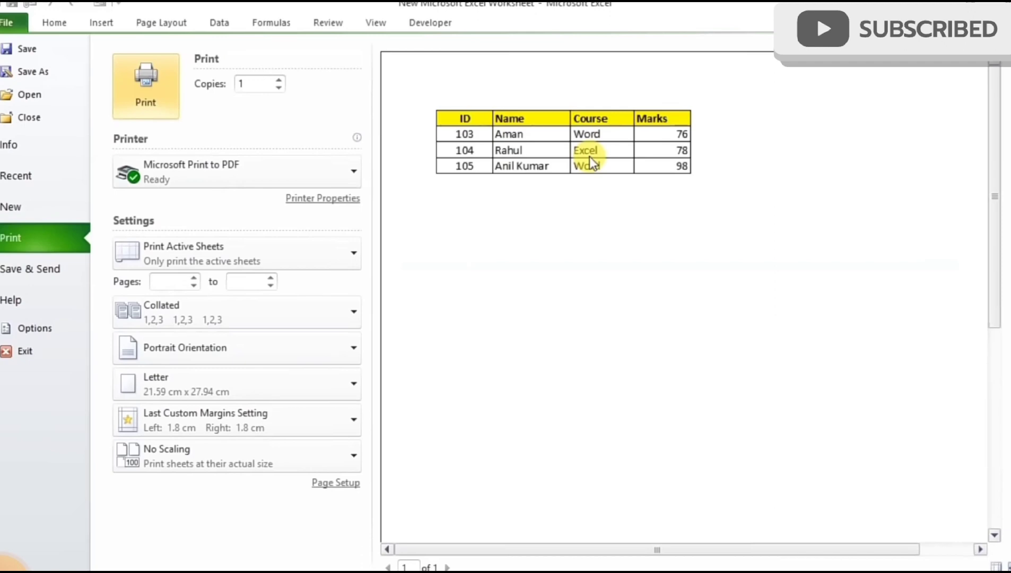
key("Escape")
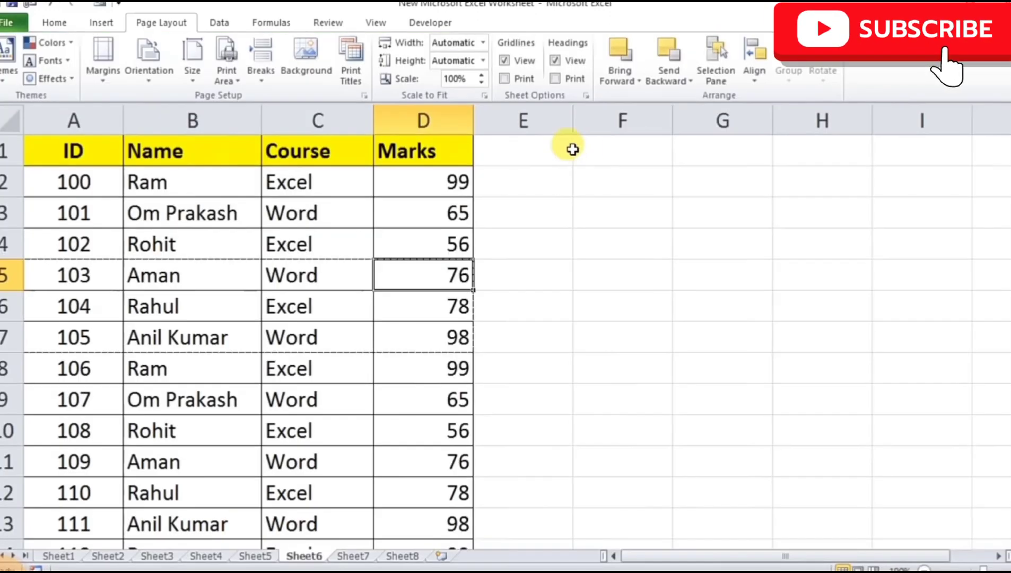
left_click(230, 79)
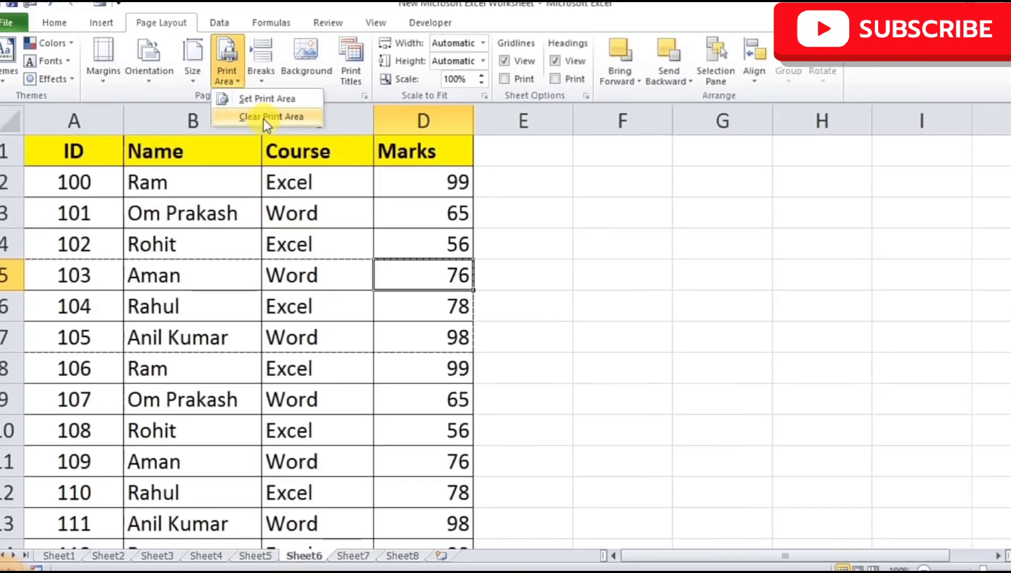
left_click(263, 118)
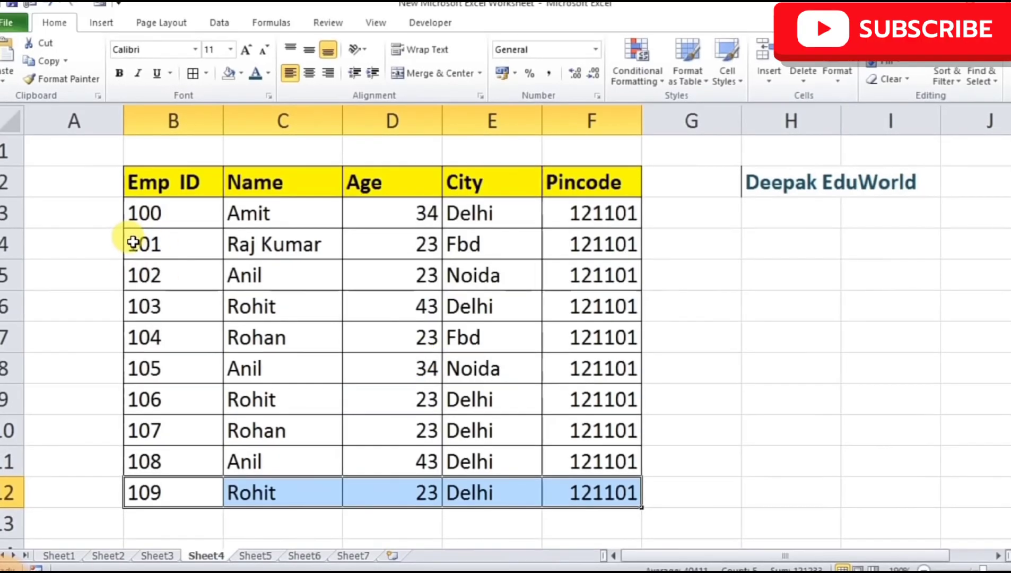
left_click_drag(134, 244, 603, 341)
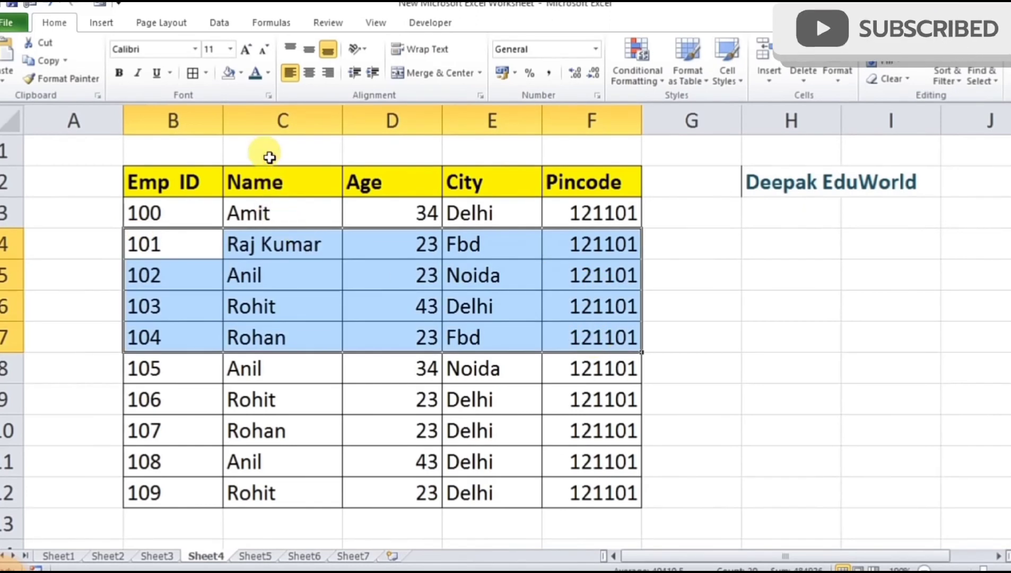
left_click(269, 73)
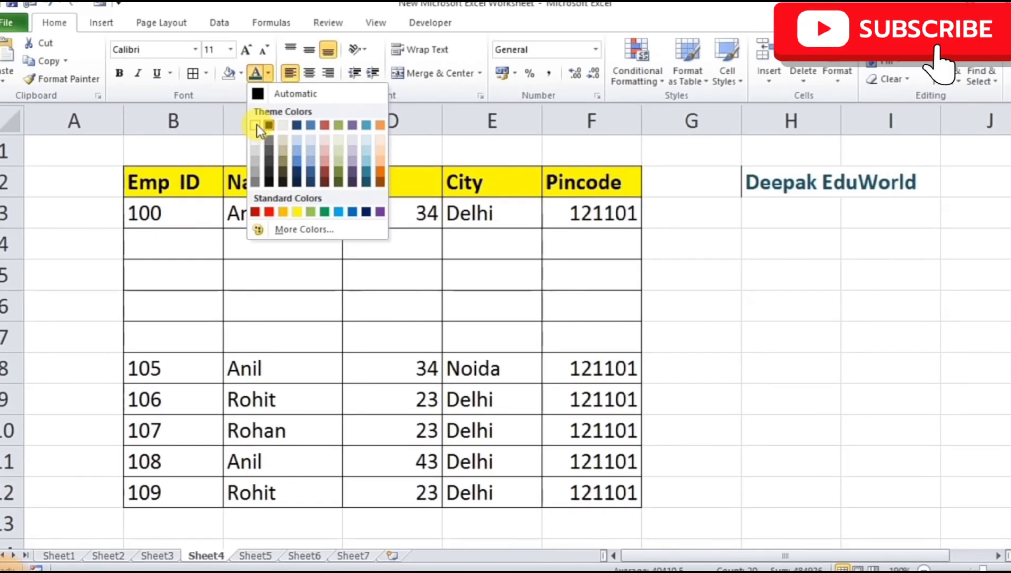
left_click(760, 375)
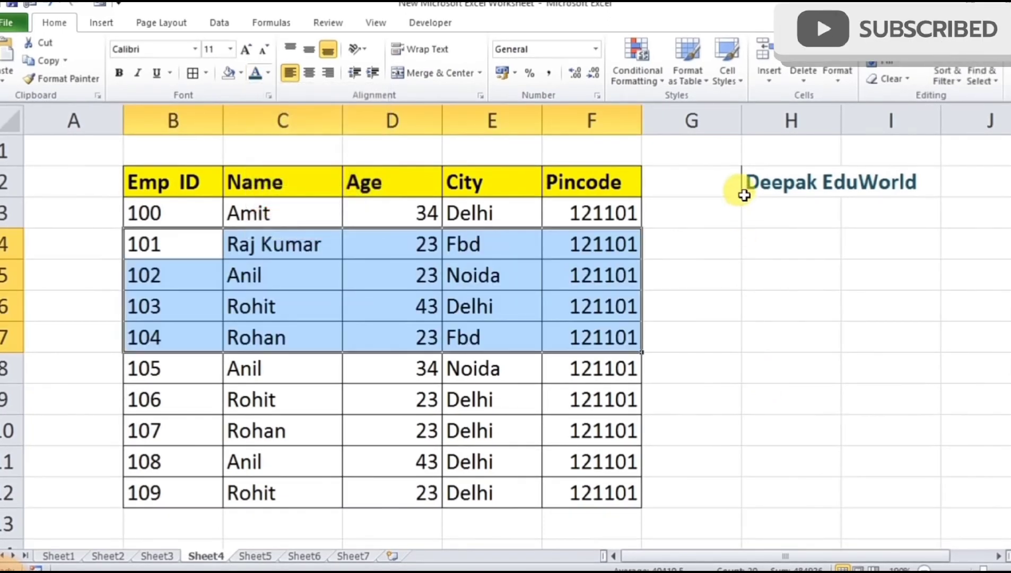
left_click_drag(743, 178, 839, 180)
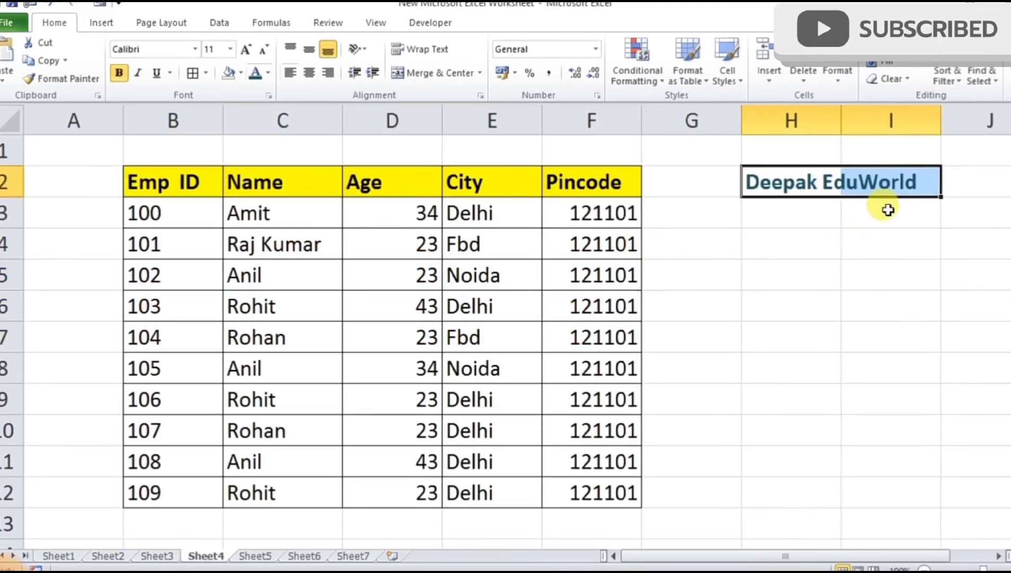
Step: Hide the title text in H2 with a ;;; custom number format
right_click(783, 186)
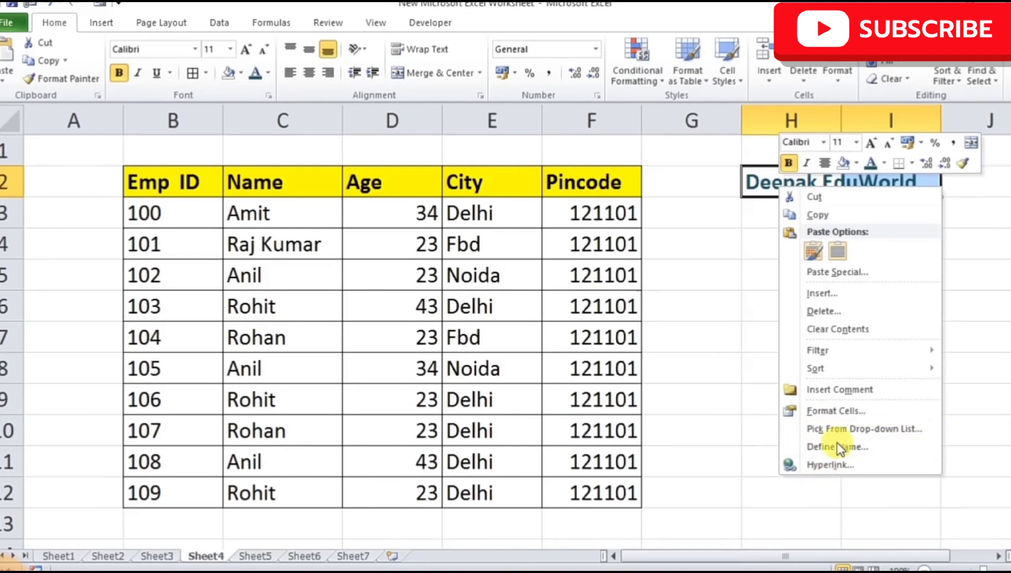
left_click(835, 411)
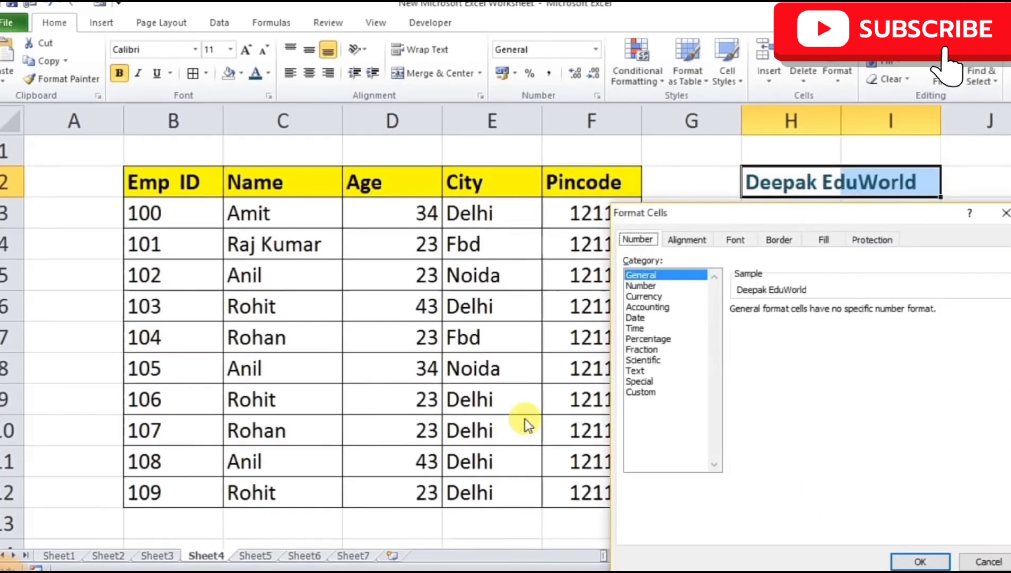
left_click(648, 393)
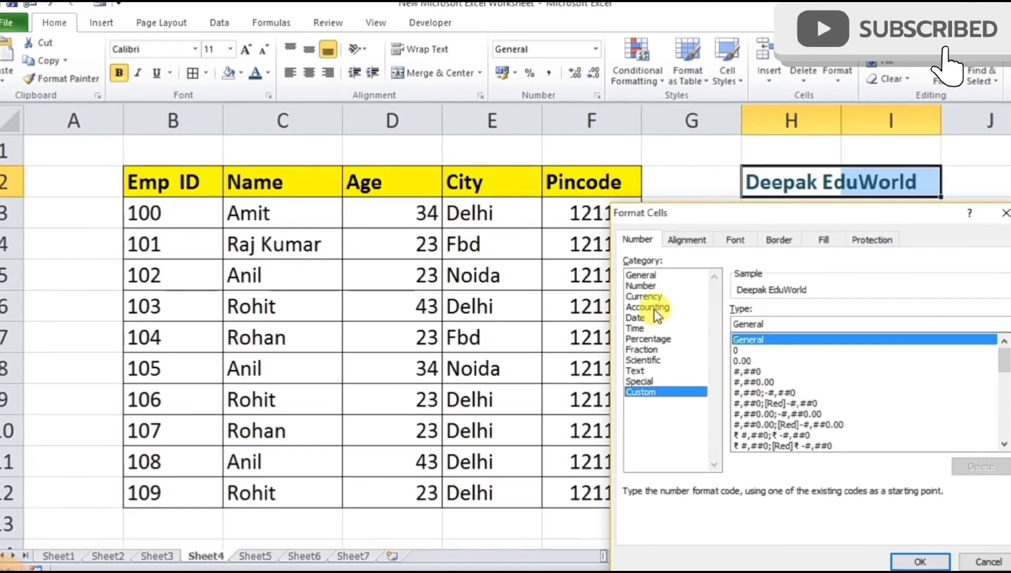
left_click(787, 322)
key("BackSpace")
key("BackSpace")
key("BackSpace")
key("BackSpace")
key("BackSpace")
key("BackSpace")
key("BackSpace")
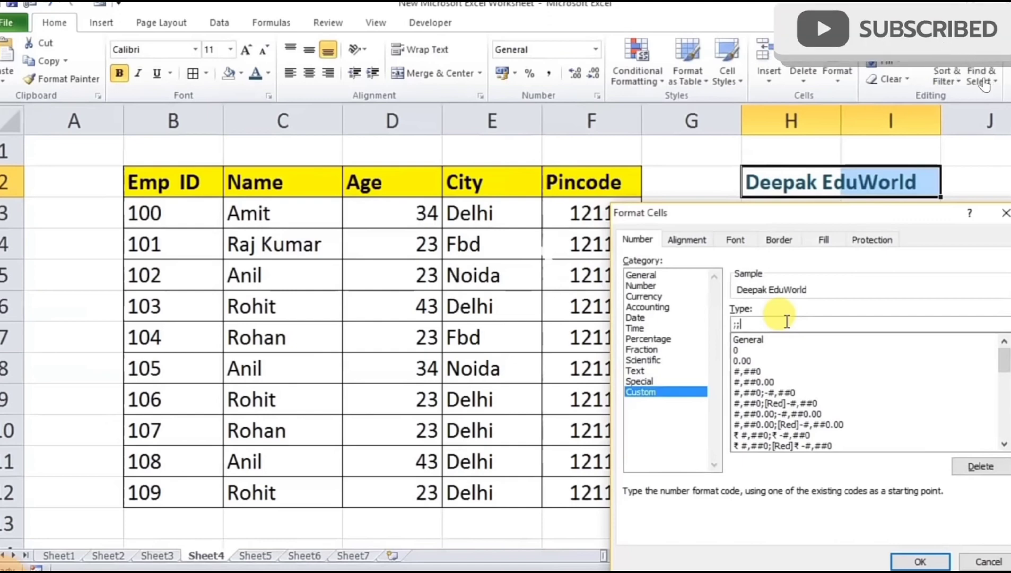
type(";")
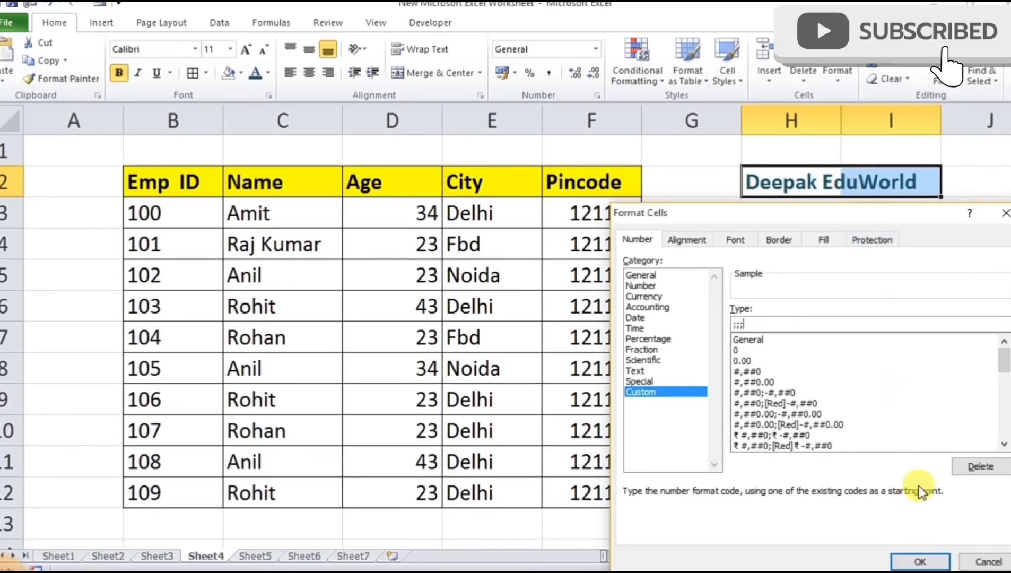
left_click(921, 561)
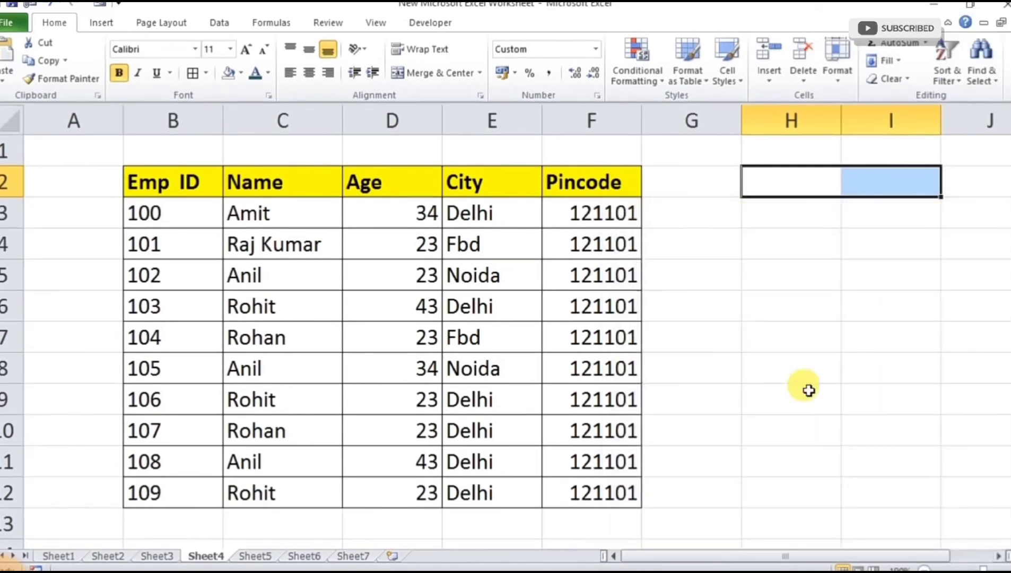
Step: Select the hidden title H2:I2 and remove a semicolon from its custom format code
left_click(790, 338)
left_click_drag(692, 151, 918, 242)
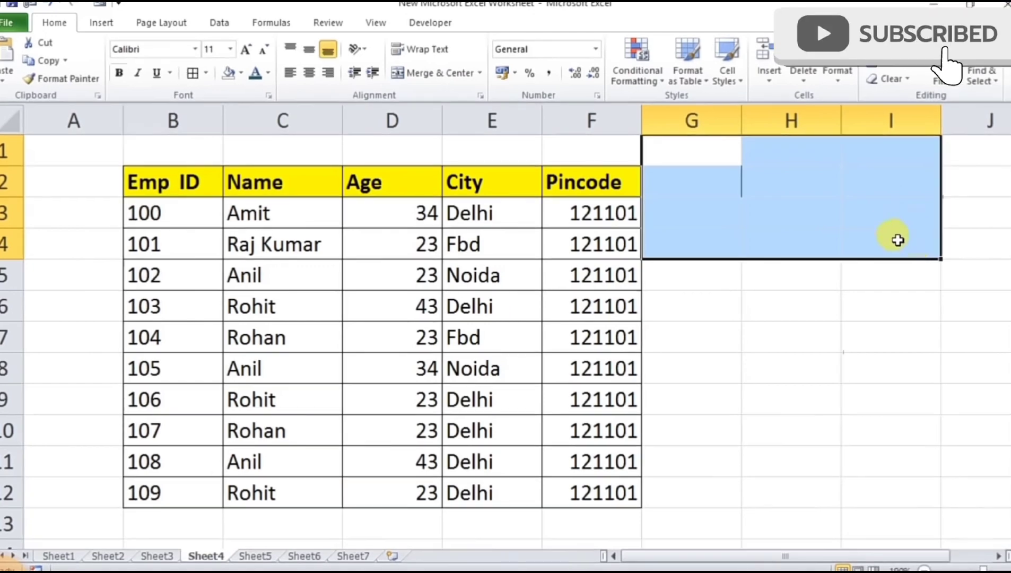
left_click(693, 311)
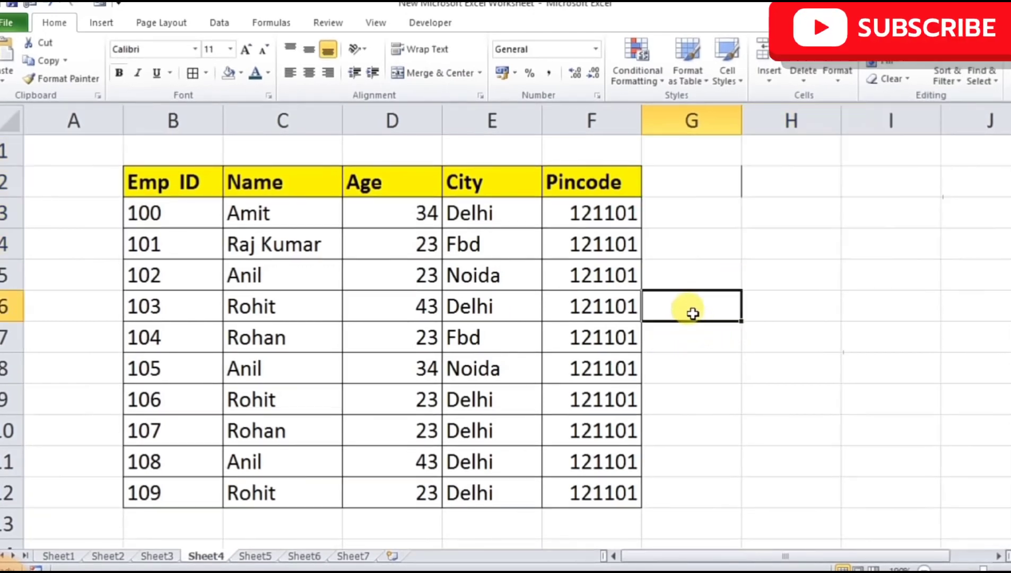
left_click_drag(767, 185, 875, 165)
left_click_drag(799, 176, 870, 181)
key("ctrl+1")
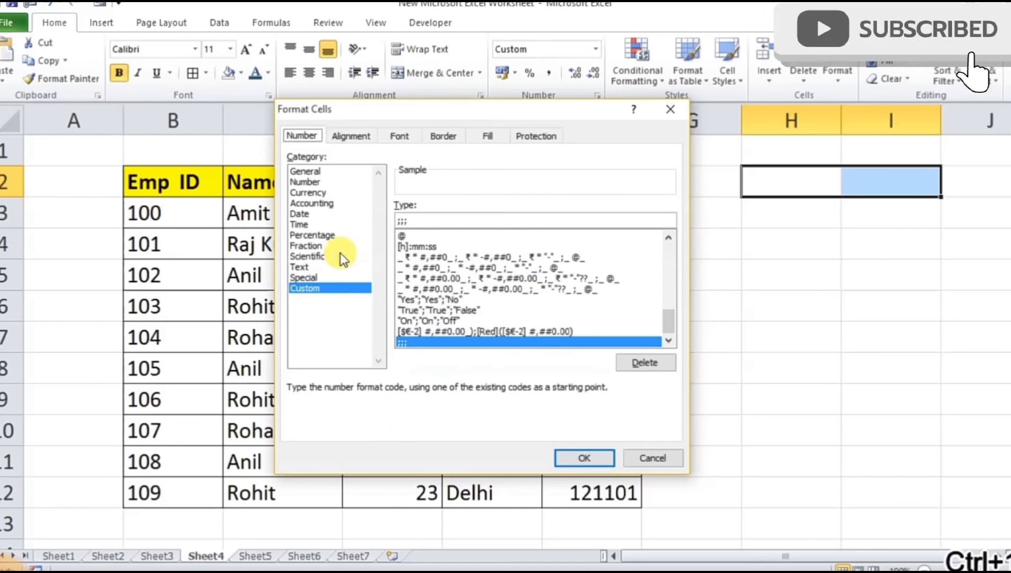
left_click(425, 221)
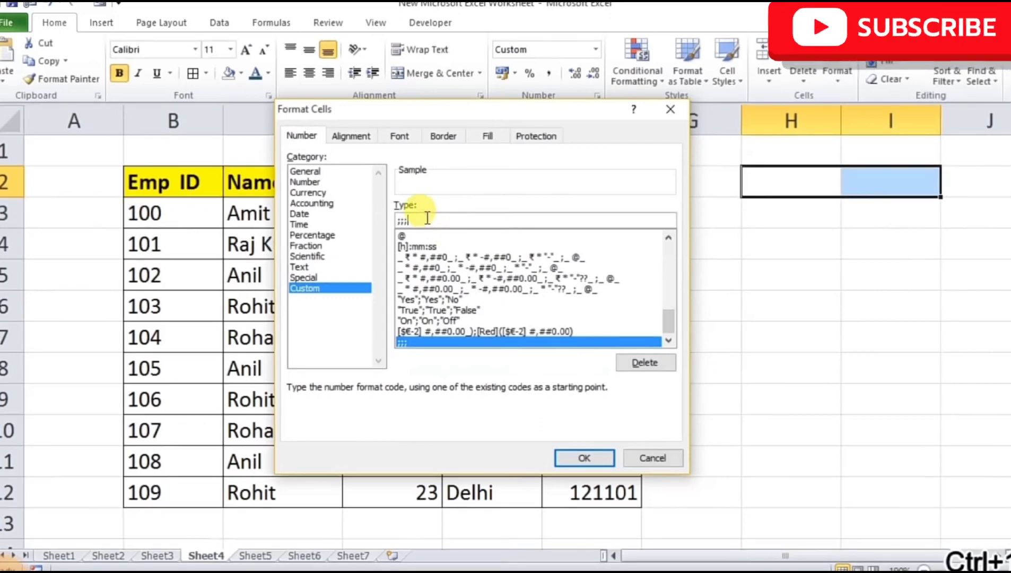
key("BackSpace")
key("BackSpace")
key("BackSpace")
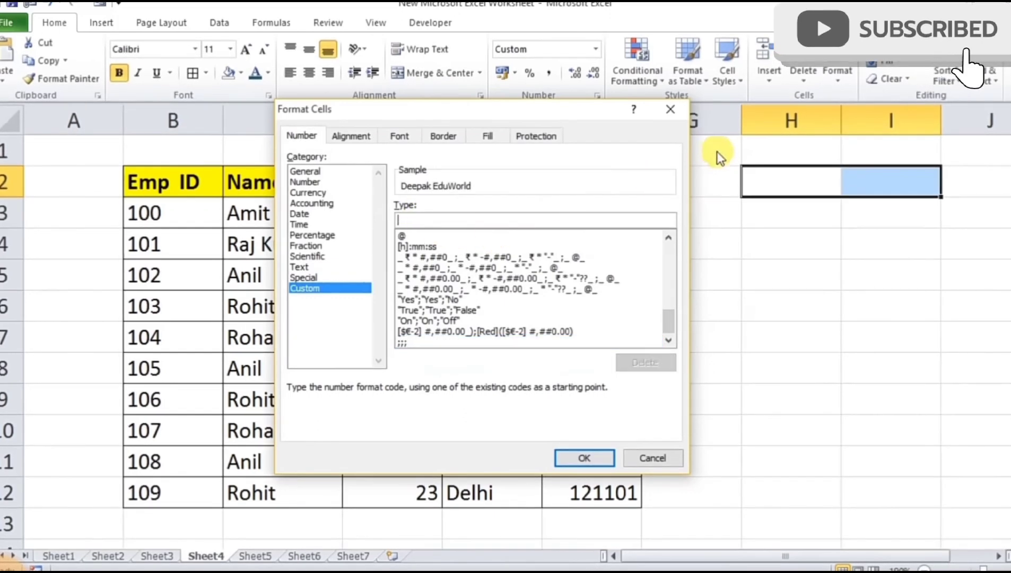
left_click(583, 457)
Step: On Sheet6, delete the ;;; format code so the hidden text reappears
left_click(790, 309)
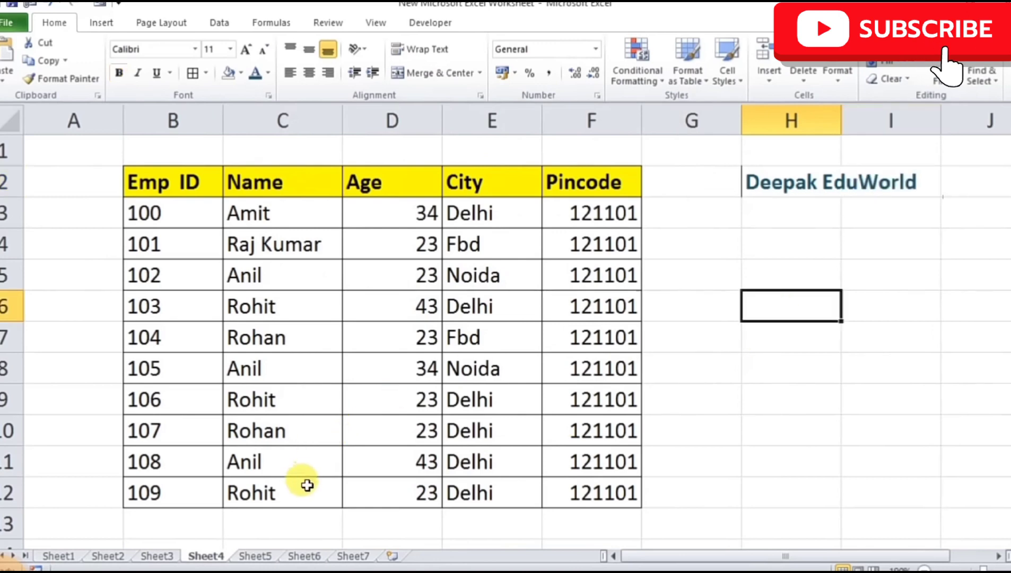
left_click(302, 555)
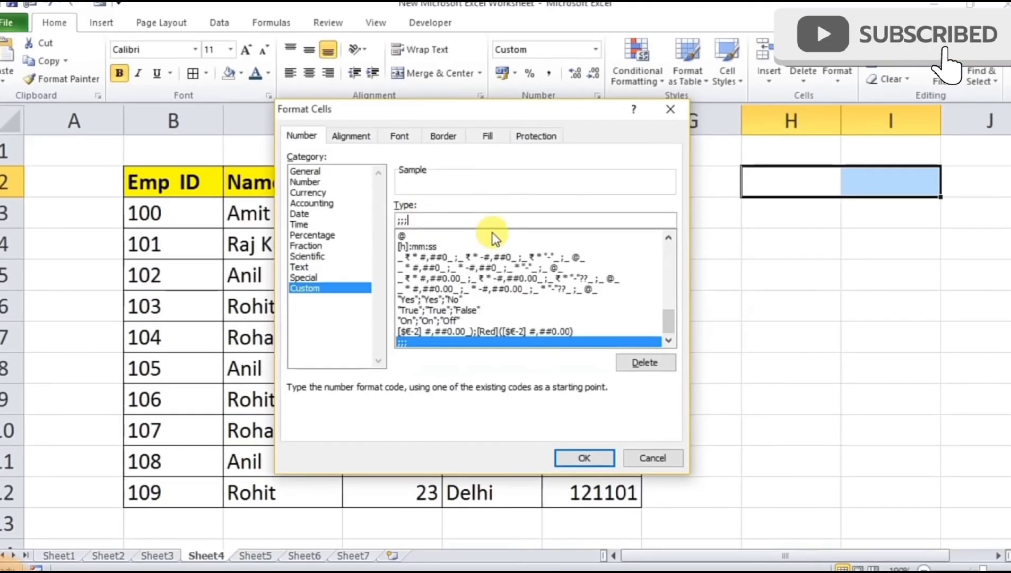
key("BackSpace")
key("BackSpace")
key("BackSpace")
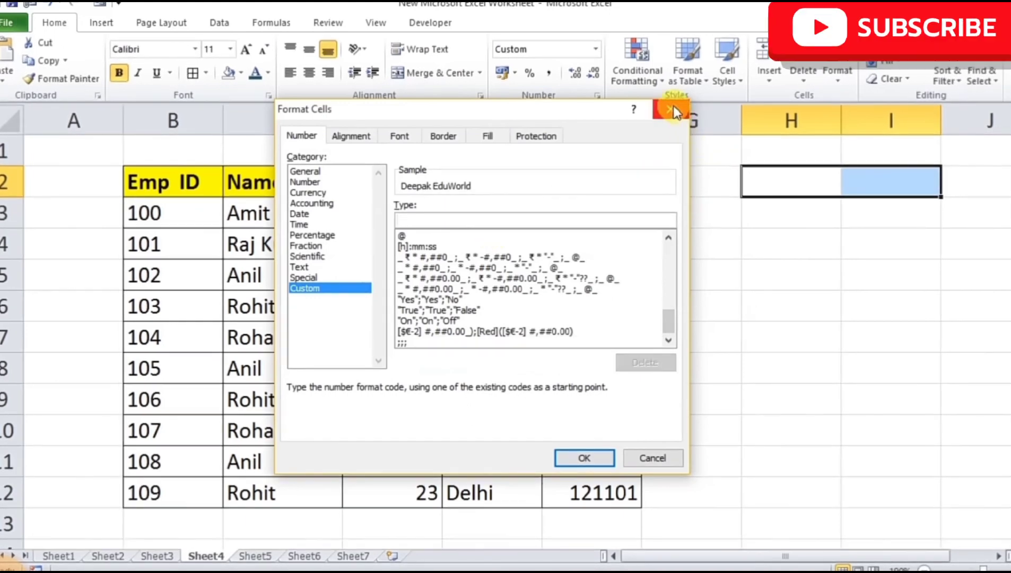
left_click(581, 466)
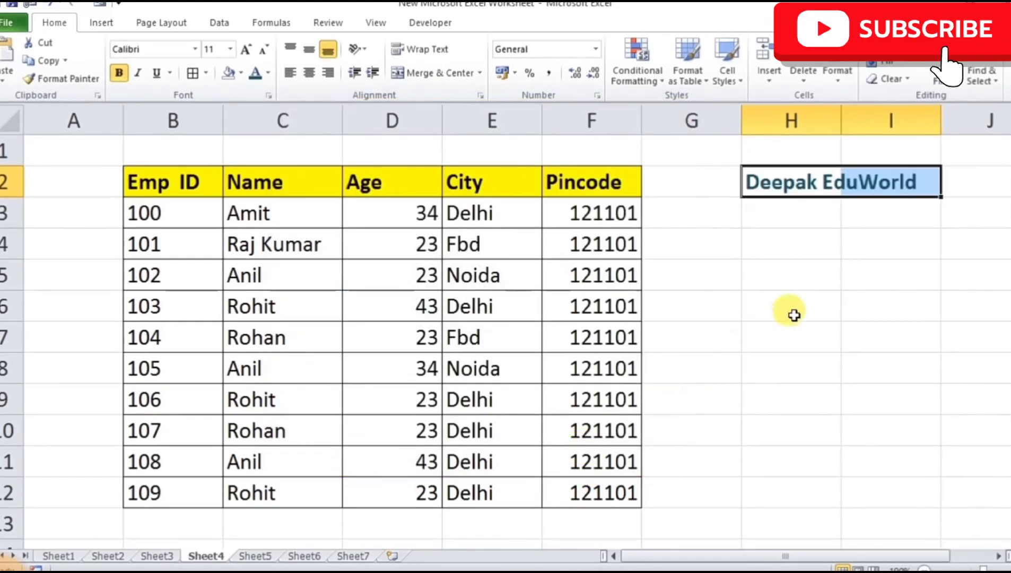
left_click(794, 311)
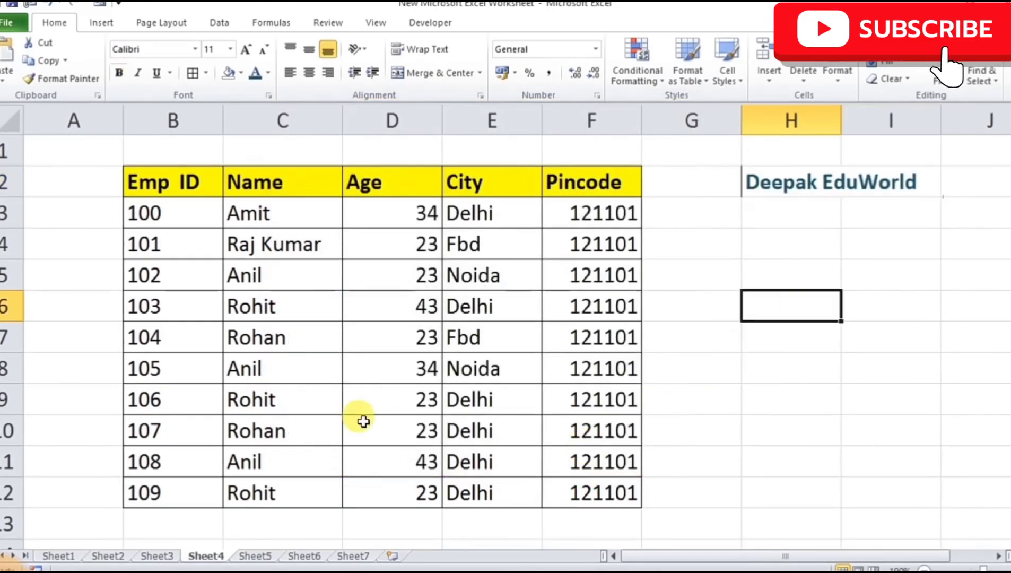
left_click(300, 554)
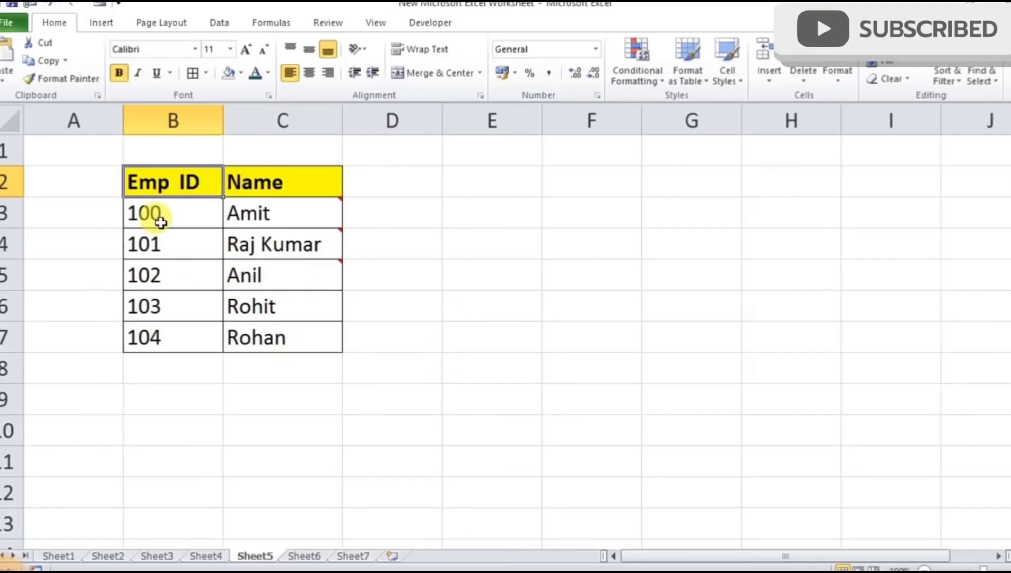
Step: Drag the Emp ID and Name table to the right, then back to B2:C7
left_click_drag(141, 184, 289, 328)
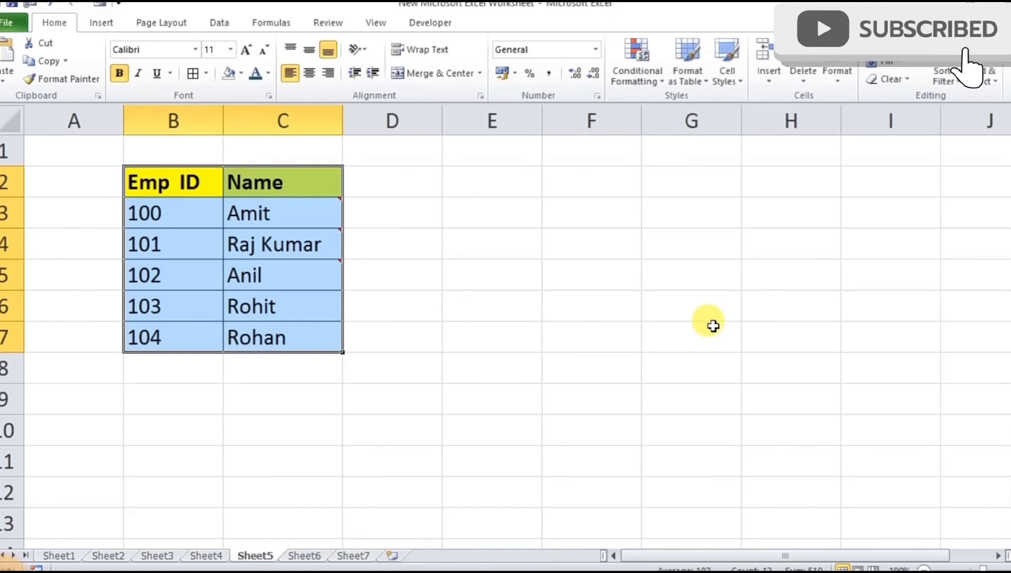
left_click(282, 272)
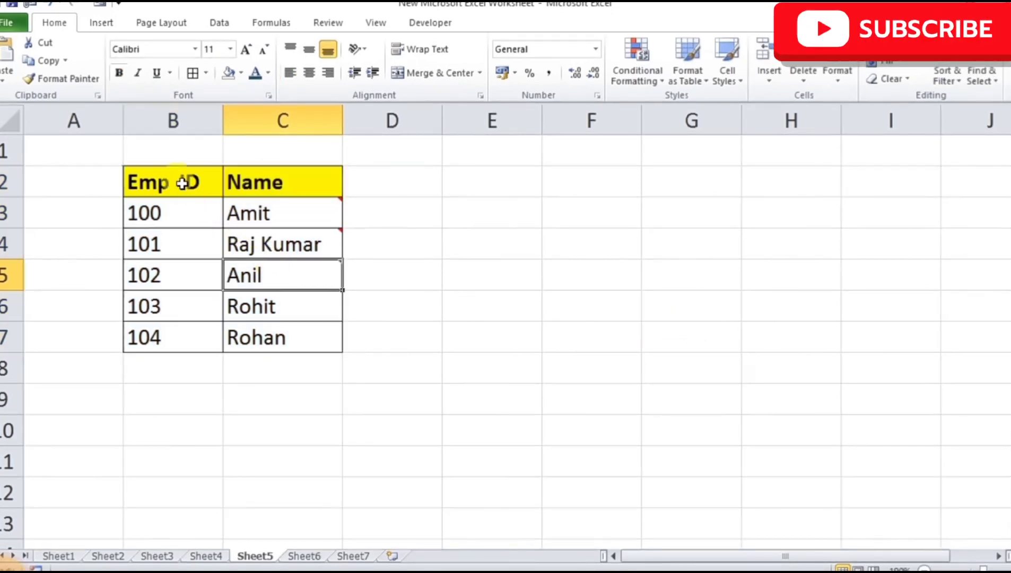
left_click_drag(149, 183, 296, 327)
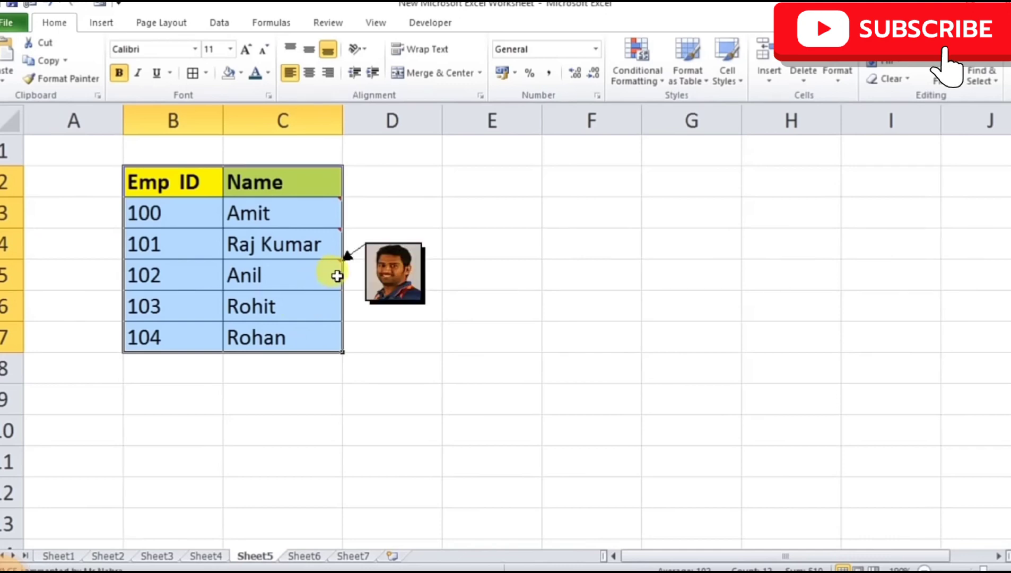
left_click_drag(344, 311, 604, 295)
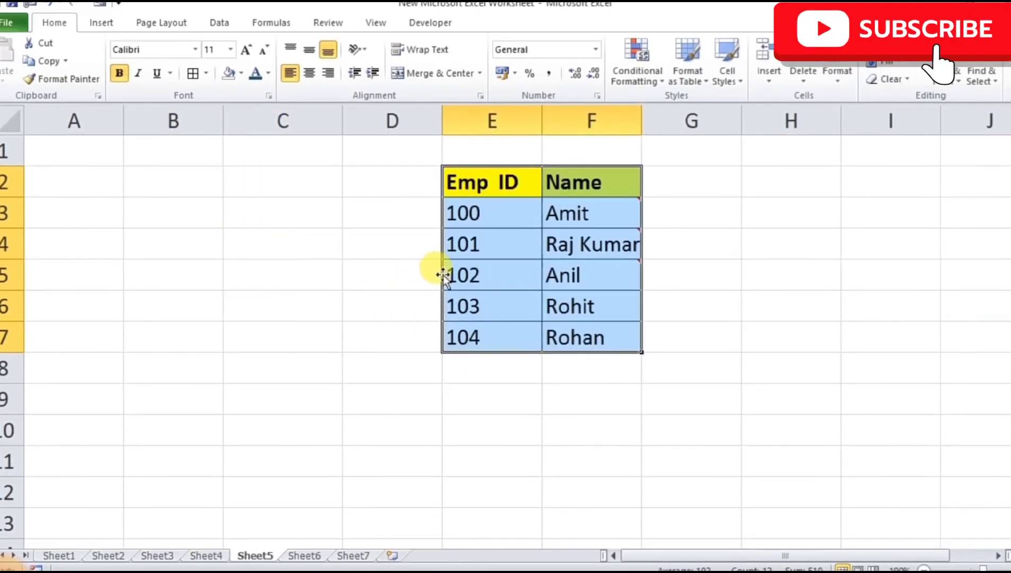
left_click_drag(444, 275, 162, 286)
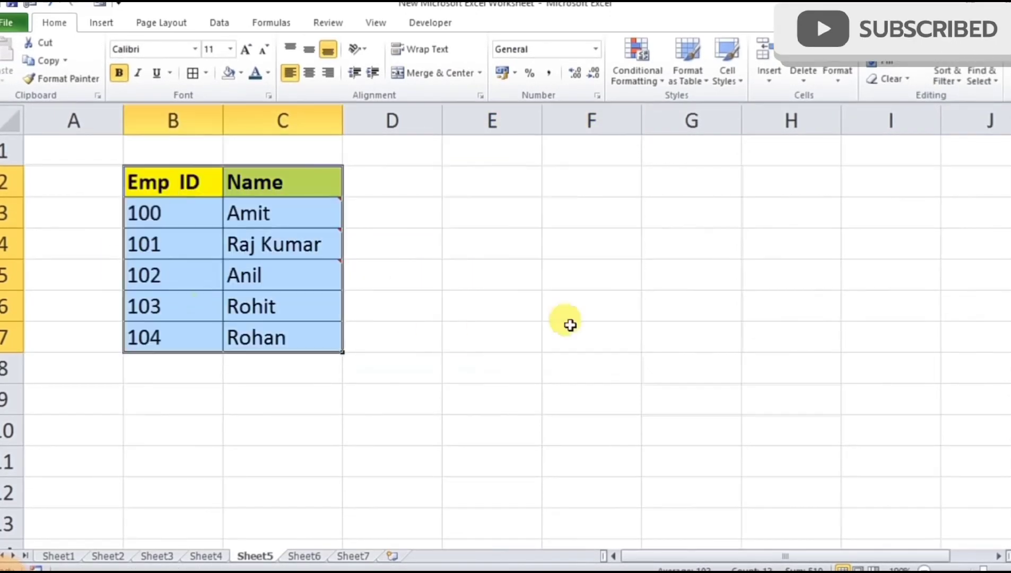
left_click(678, 350)
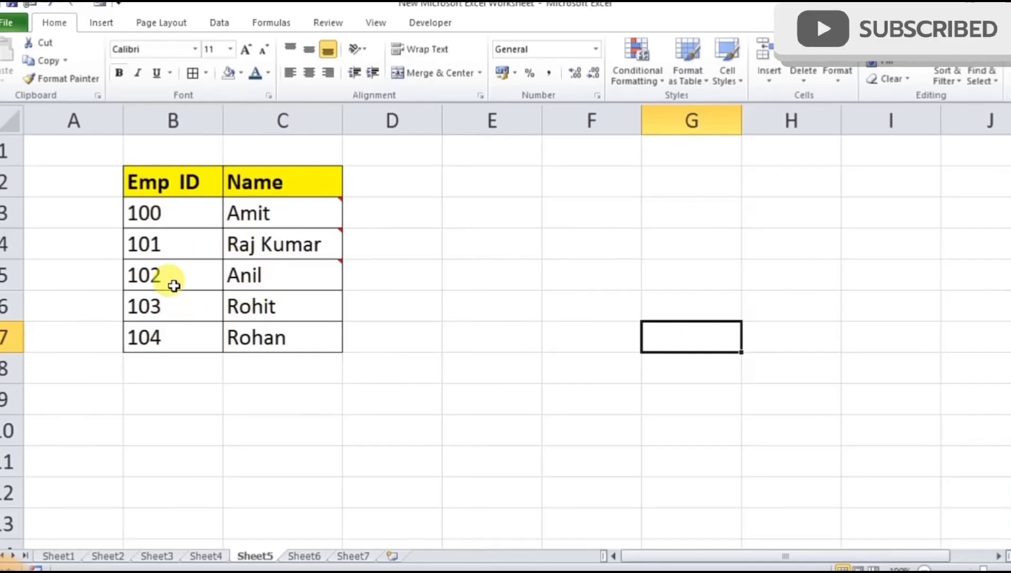
Step: Select the Emp ID and Name columns, empty rows below, then the whole table B2:C7
left_click_drag(140, 182, 148, 312)
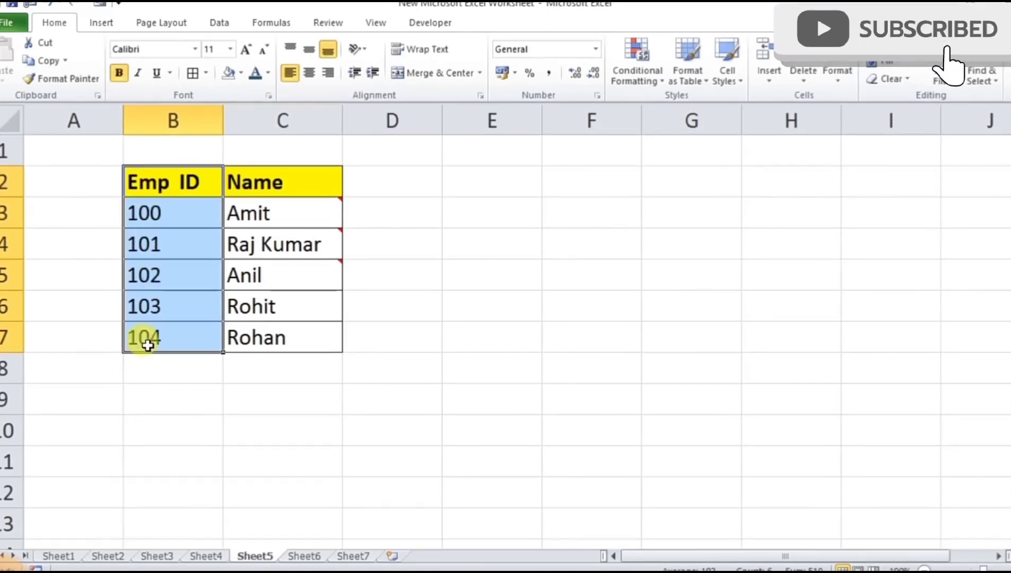
left_click_drag(268, 187, 265, 331)
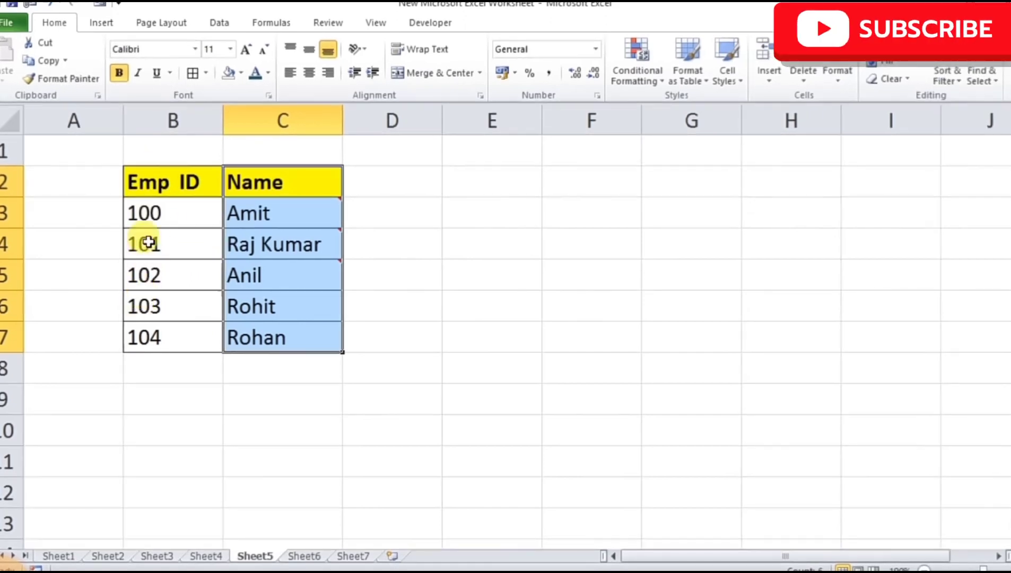
left_click_drag(150, 185, 148, 337)
left_click_drag(159, 403, 463, 418)
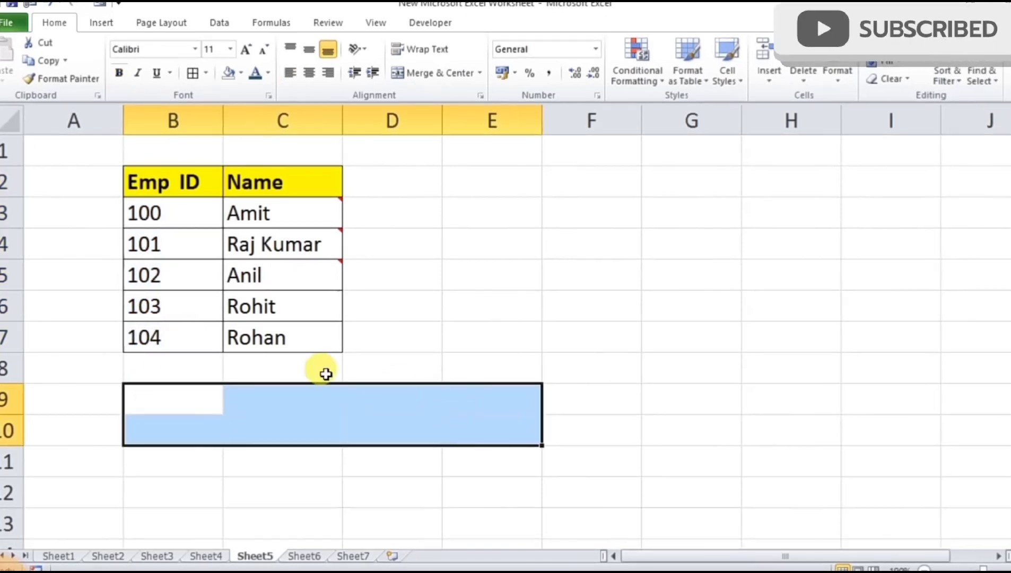
left_click_drag(151, 456, 464, 450)
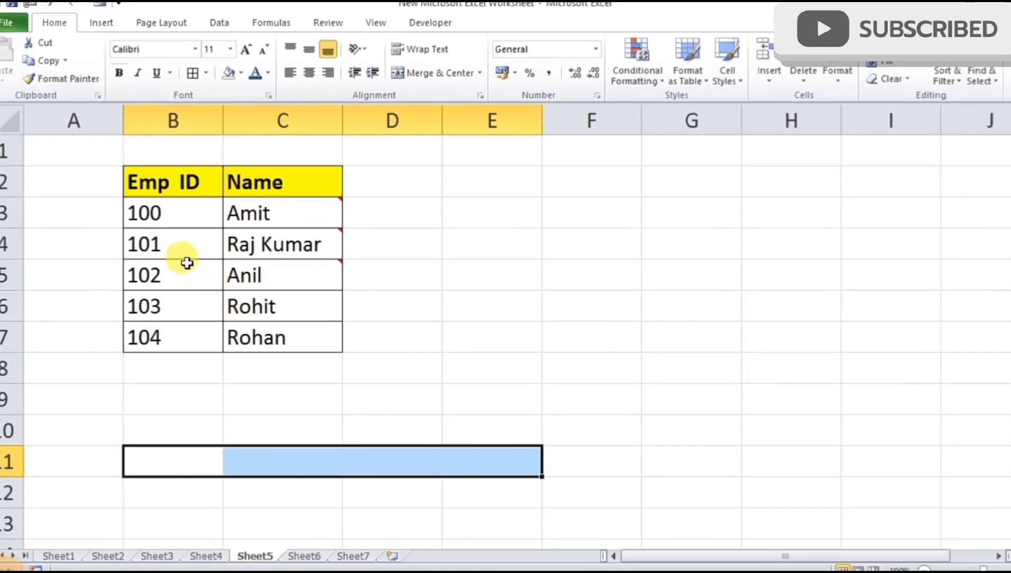
left_click_drag(141, 181, 276, 334)
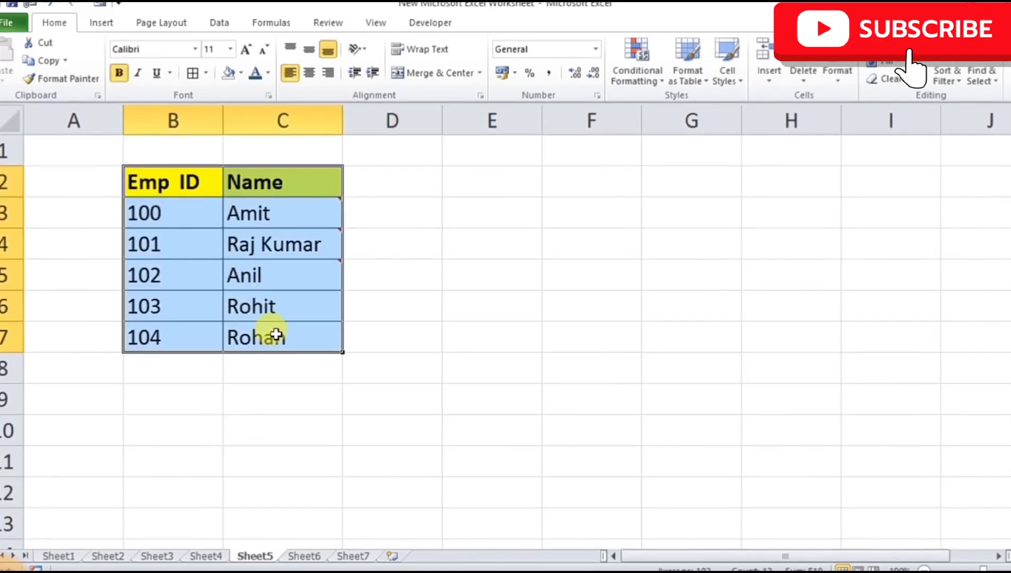
Step: Paste a transposed copy of B2:C7 at B9 using Paste Special
key("ctrl+c")
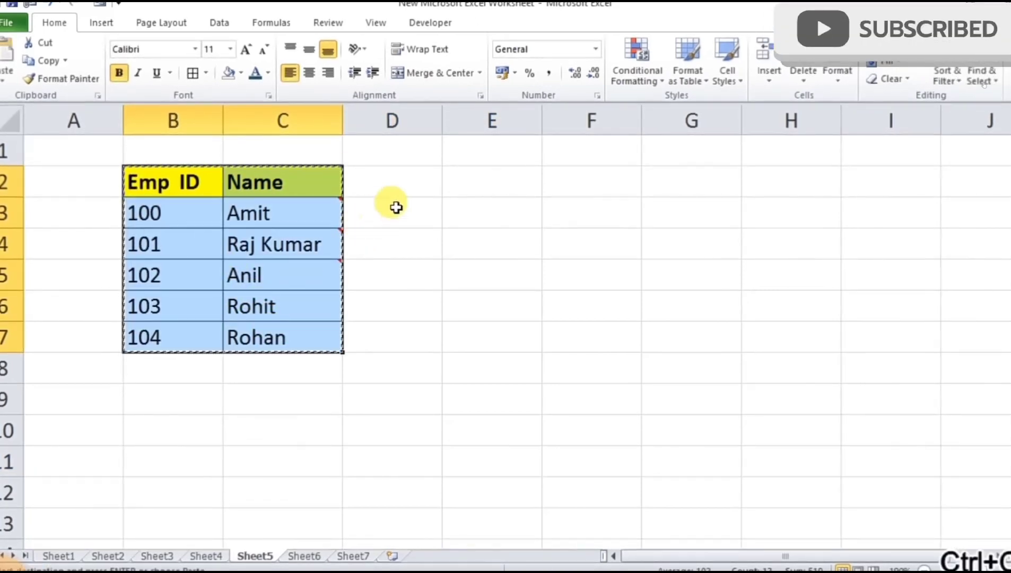
left_click(146, 399)
right_click(148, 401)
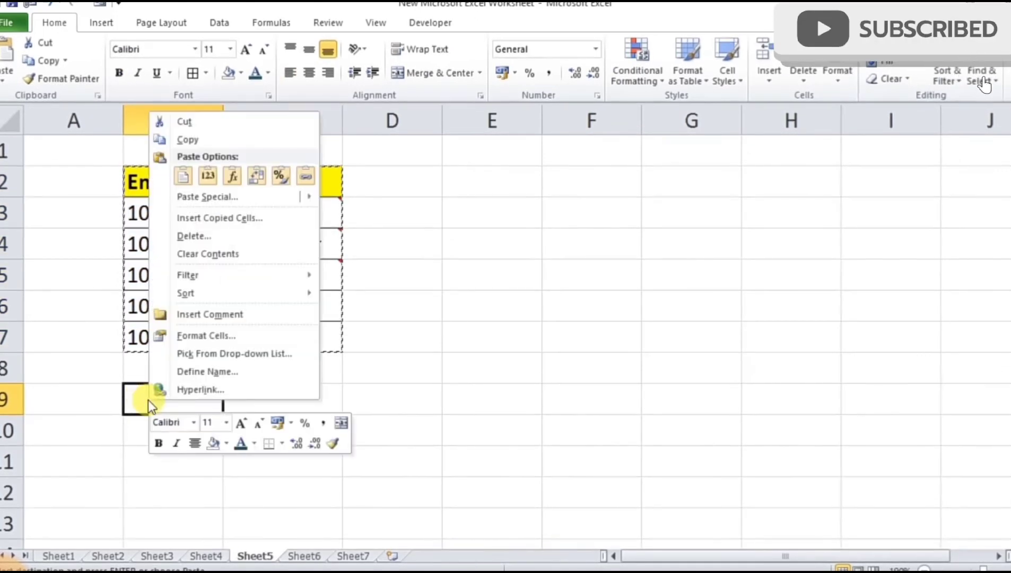
left_click(197, 194)
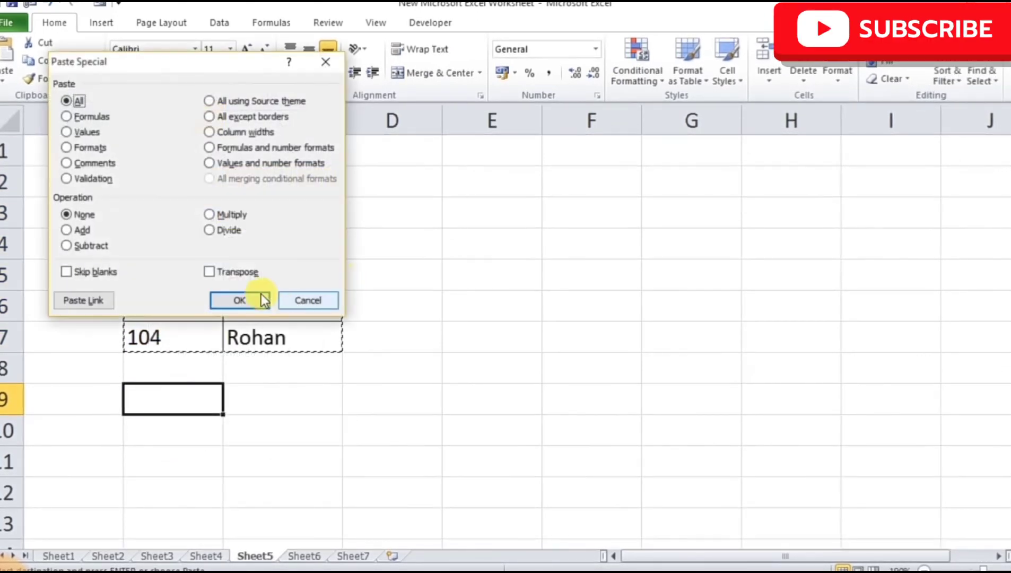
left_click(215, 273)
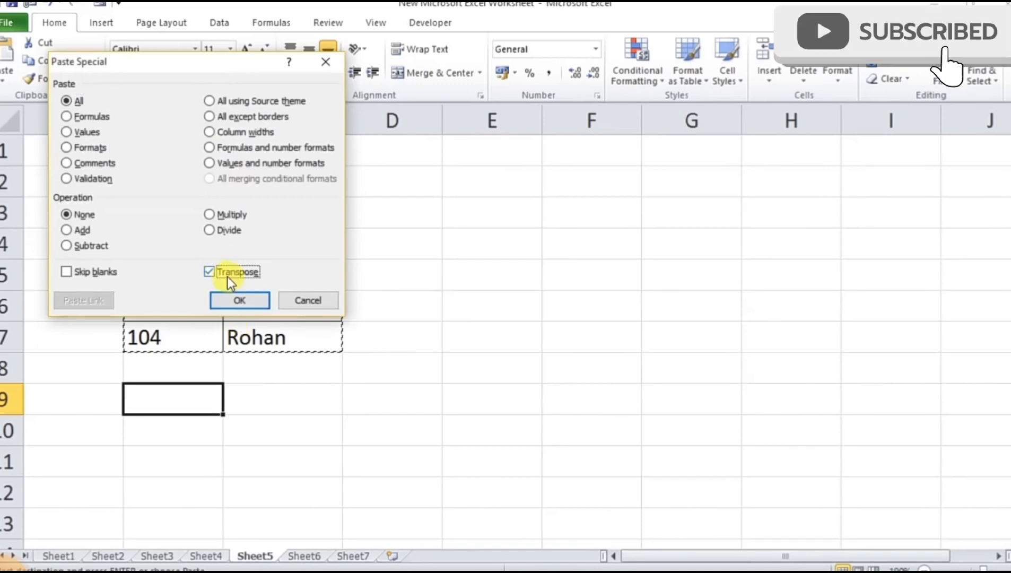
left_click(239, 306)
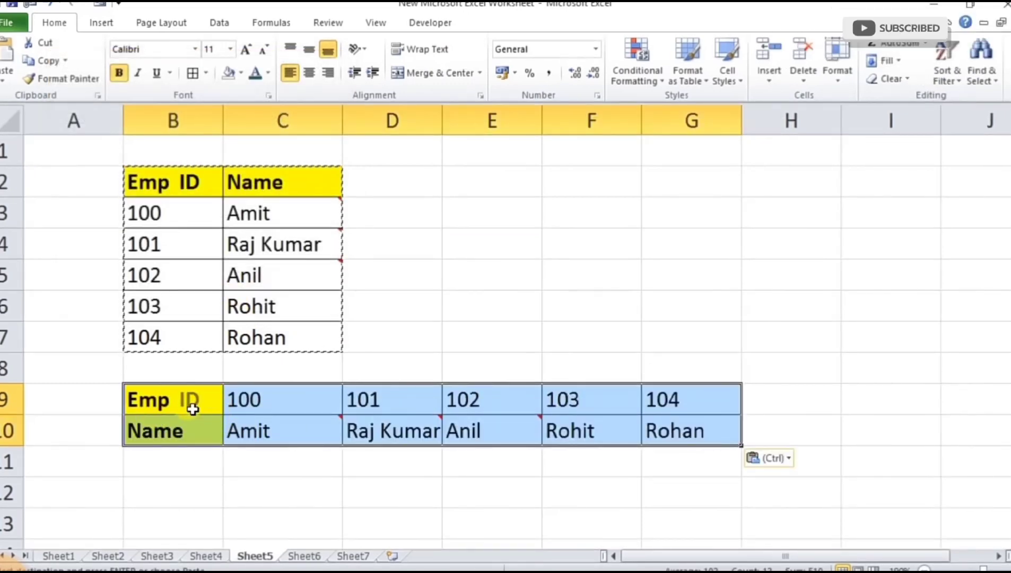
Step: Compare the original Emp ID column with the transposed Emp ID row
left_click_drag(152, 213, 151, 298)
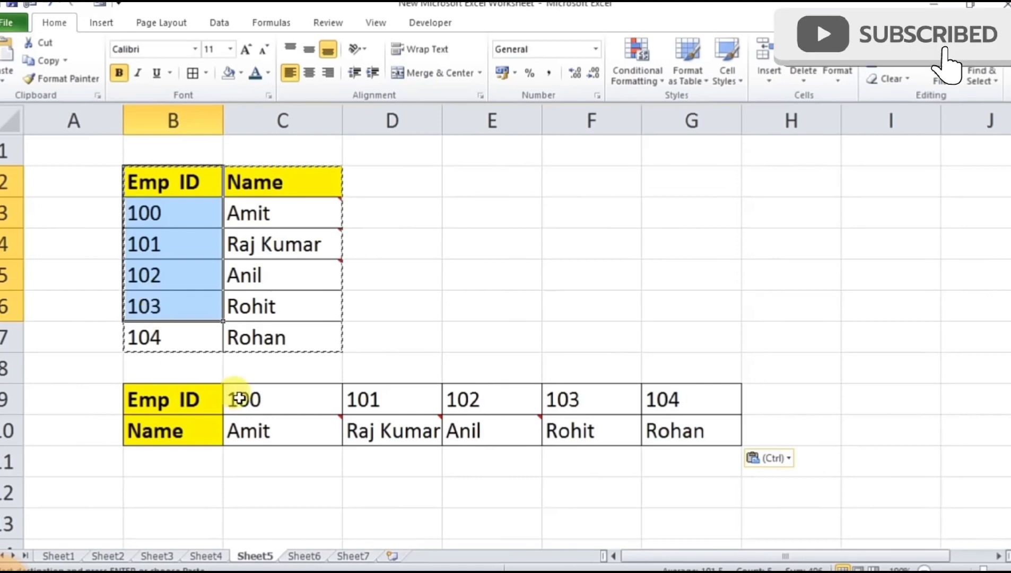
left_click(214, 398)
left_click_drag(214, 398, 690, 400)
left_click(794, 401)
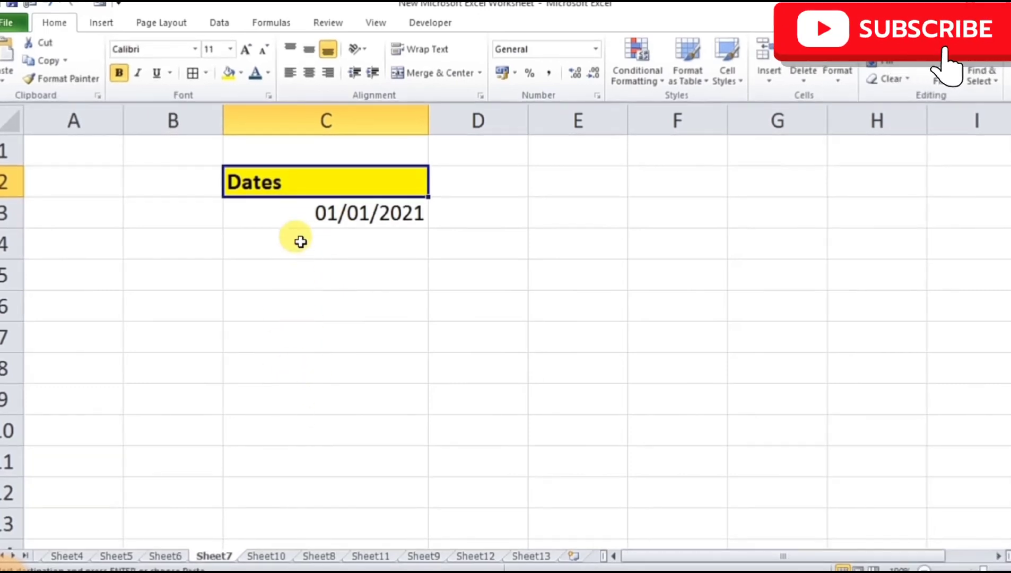
Step: Enter 1 in cell B3 beside the starting date
left_click(296, 216)
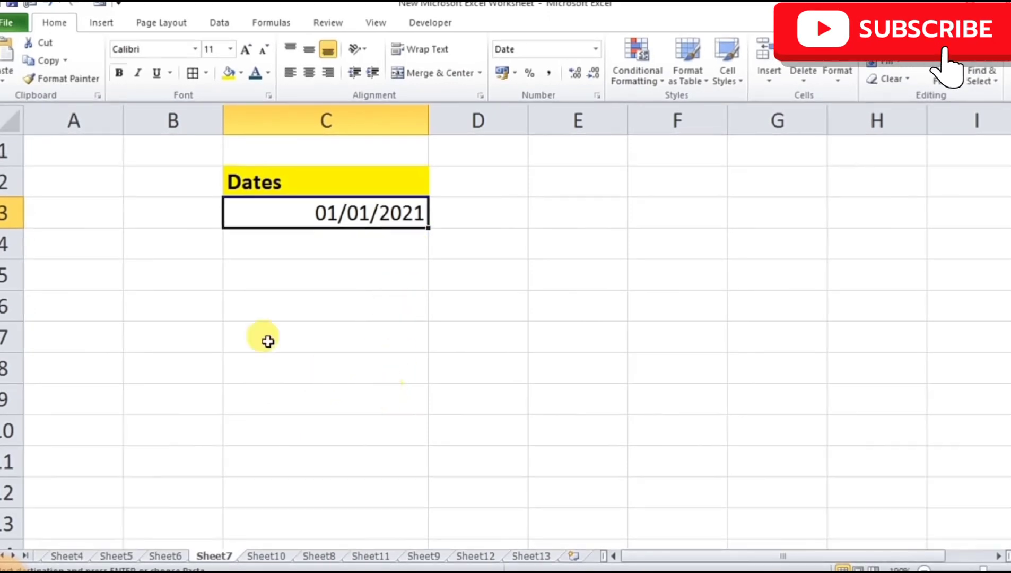
left_click(148, 214)
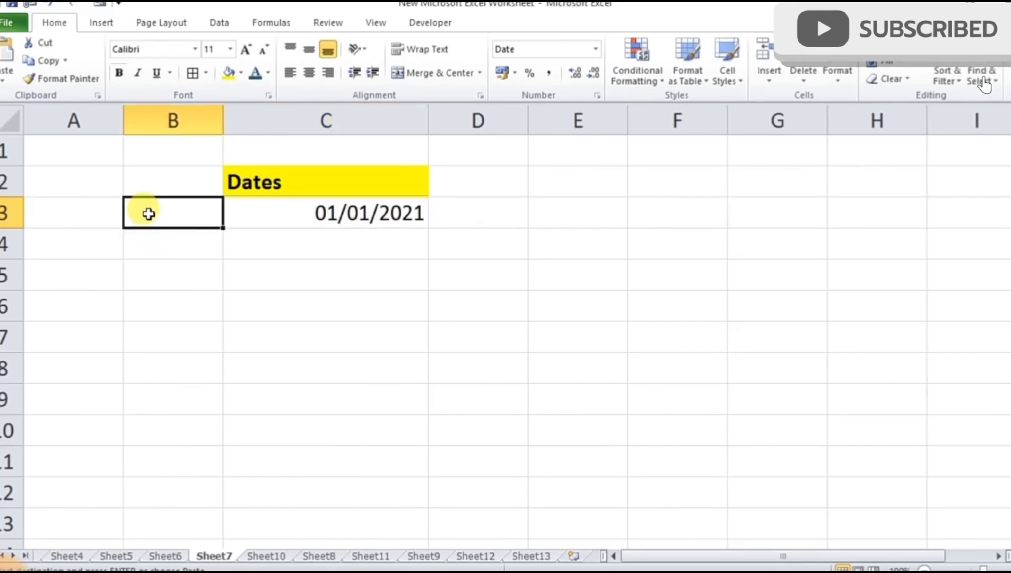
type("1")
left_click(313, 345)
left_click(177, 223)
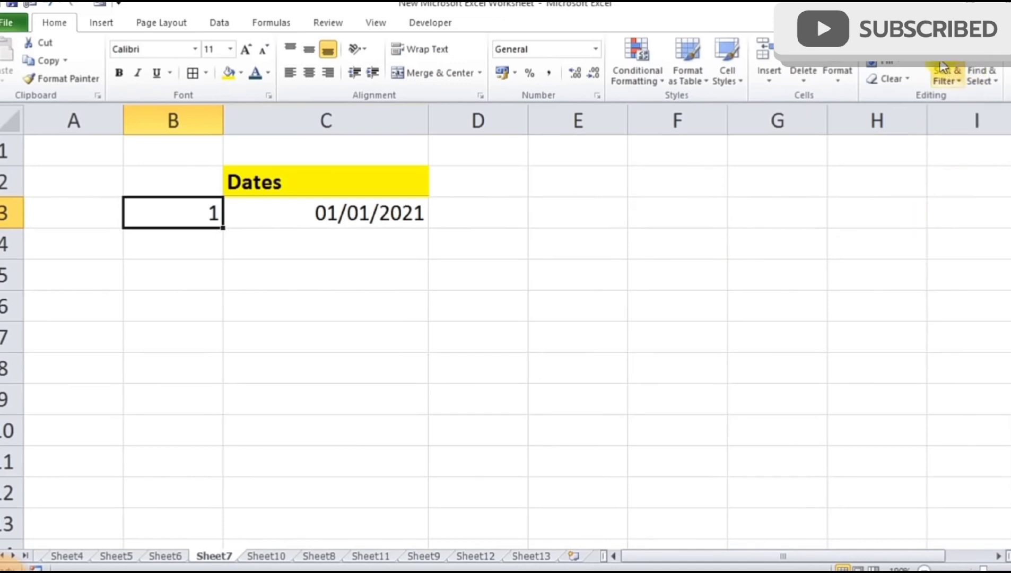
Step: Fill a linear series down the column from B3 with step 1, stopping at 70
left_click(900, 64)
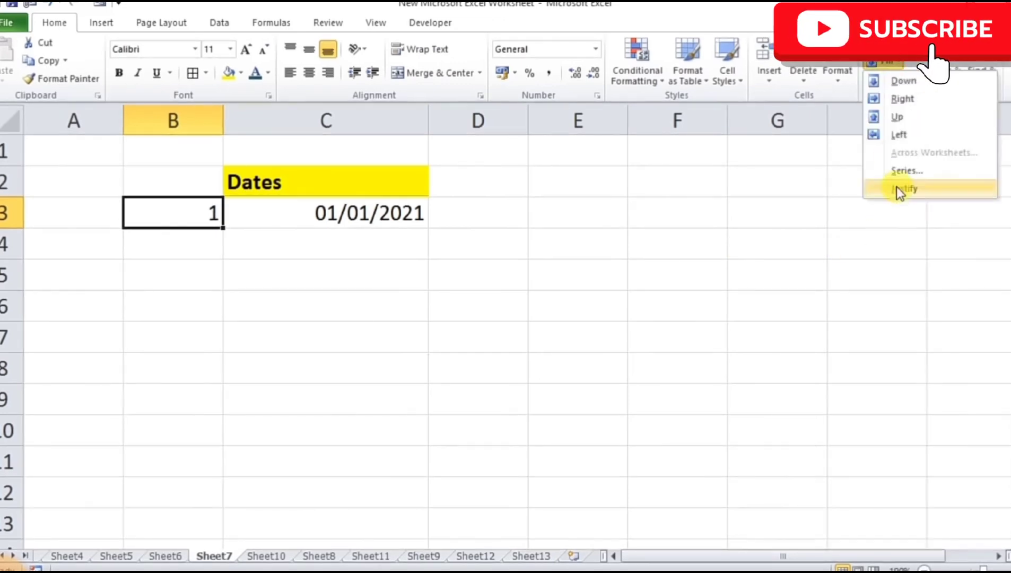
left_click(902, 170)
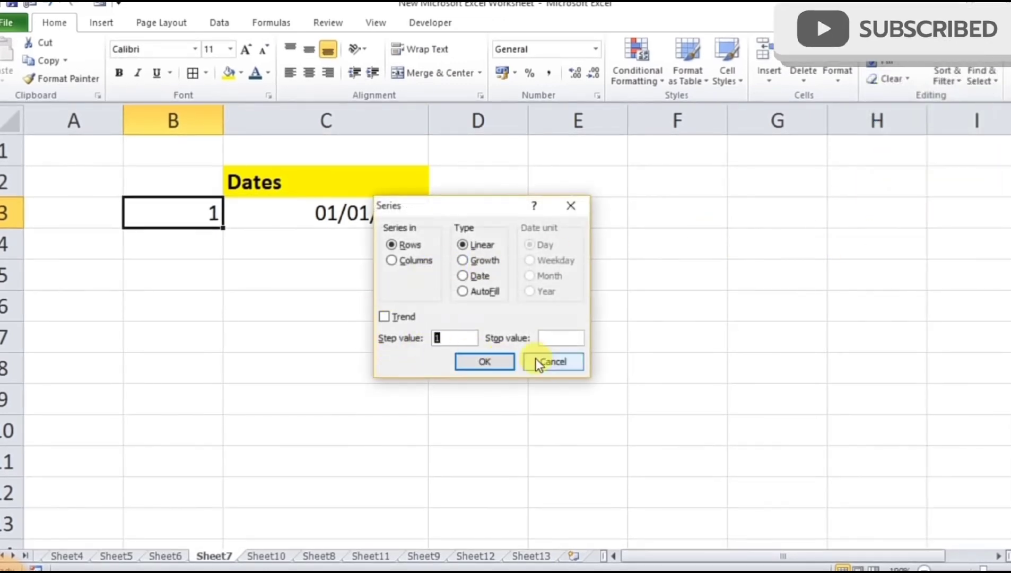
left_click(545, 340)
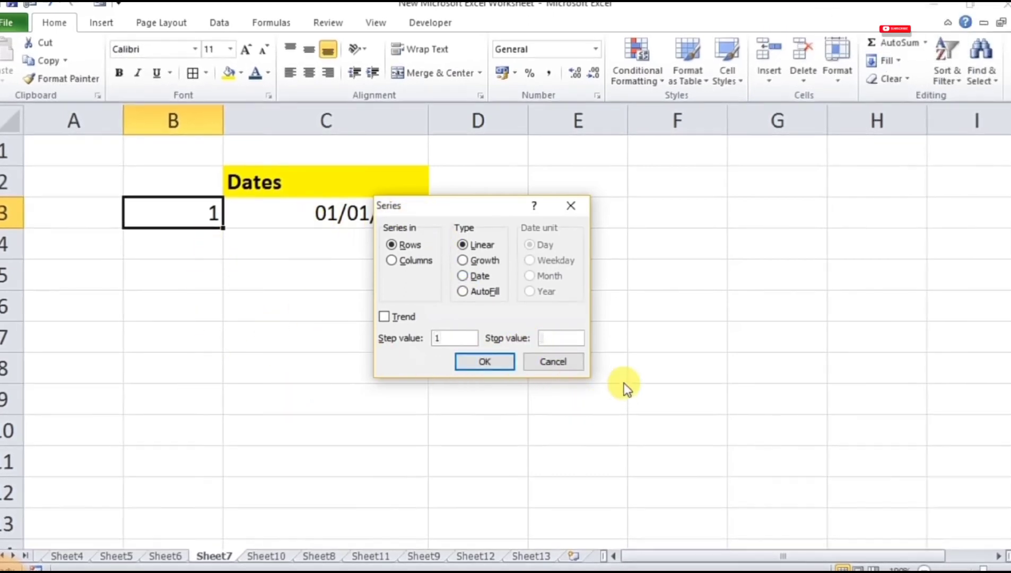
type("70")
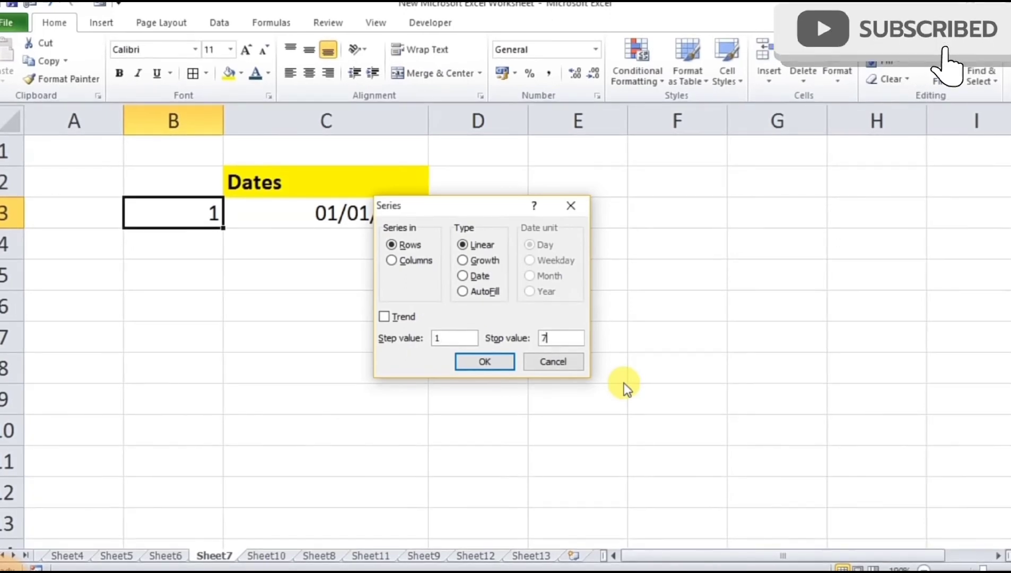
left_click(400, 264)
left_click(477, 367)
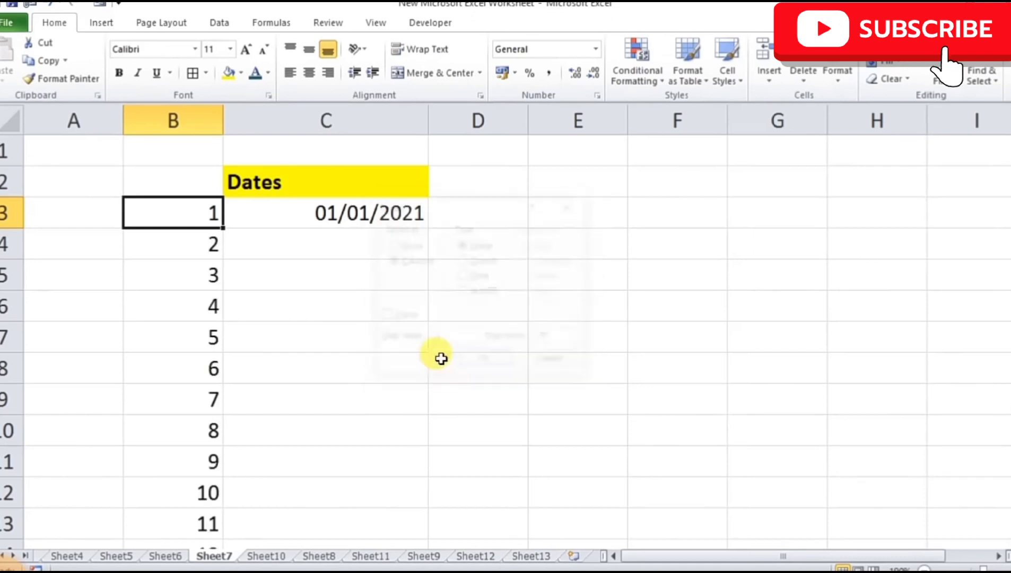
scroll(175, 422, "down", 2)
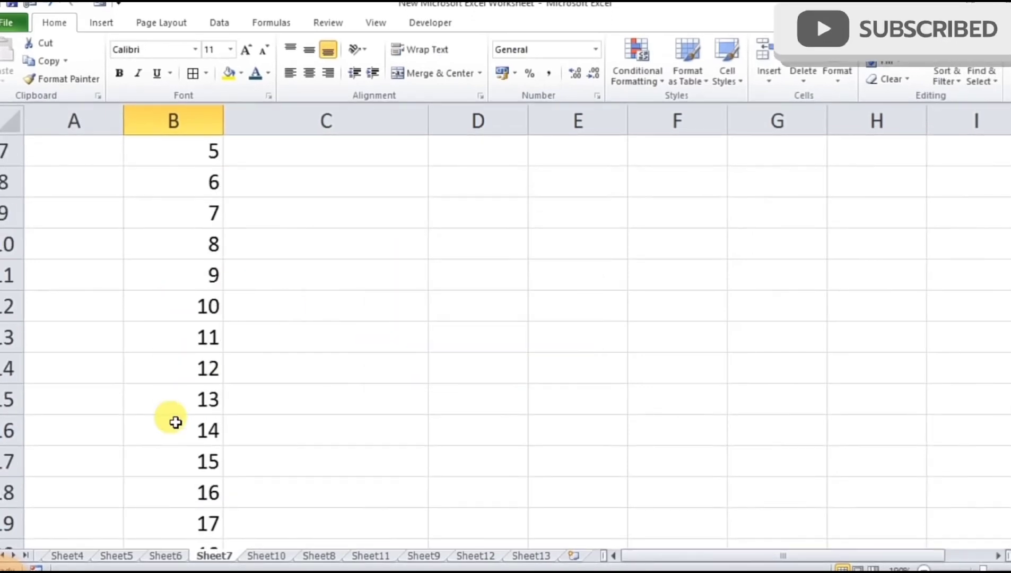
scroll(174, 417, "up", 2)
Step: Fill daily dates from 01/01/2021 down to 11/03/2021 using C3's fill handle
left_click(382, 215)
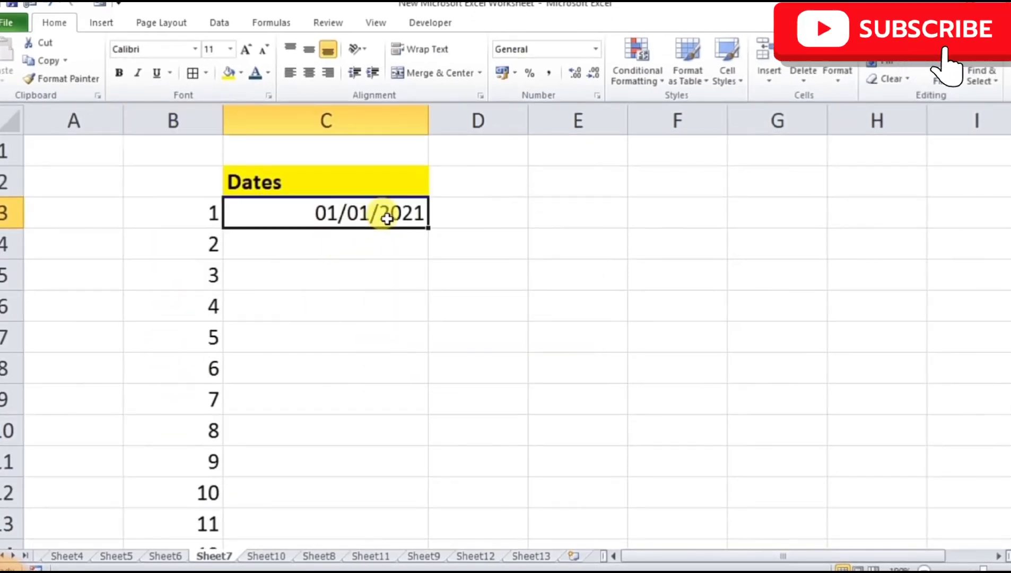
double_click(427, 228)
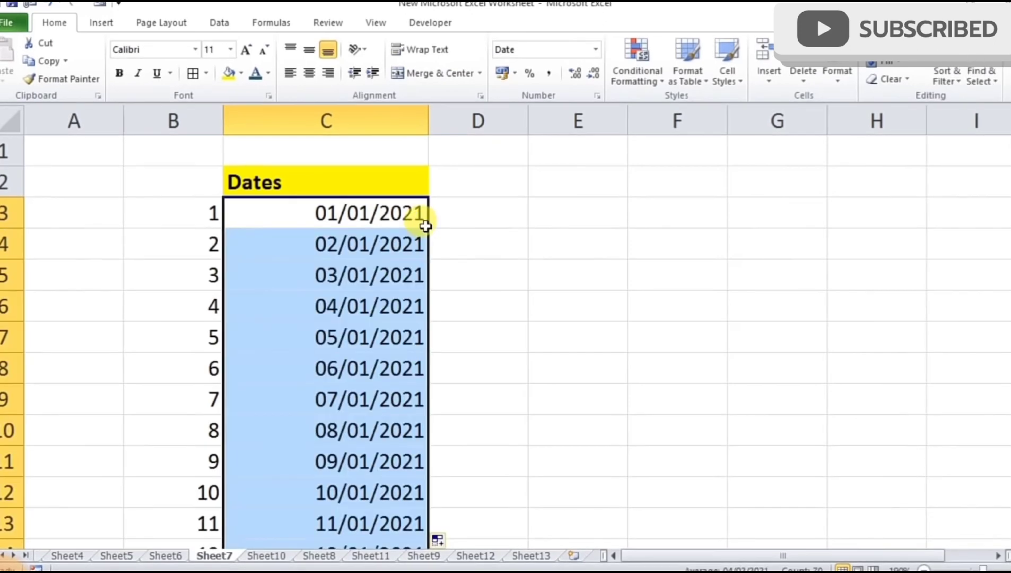
scroll(417, 350, "down", 4)
scroll(417, 356, "down", 20)
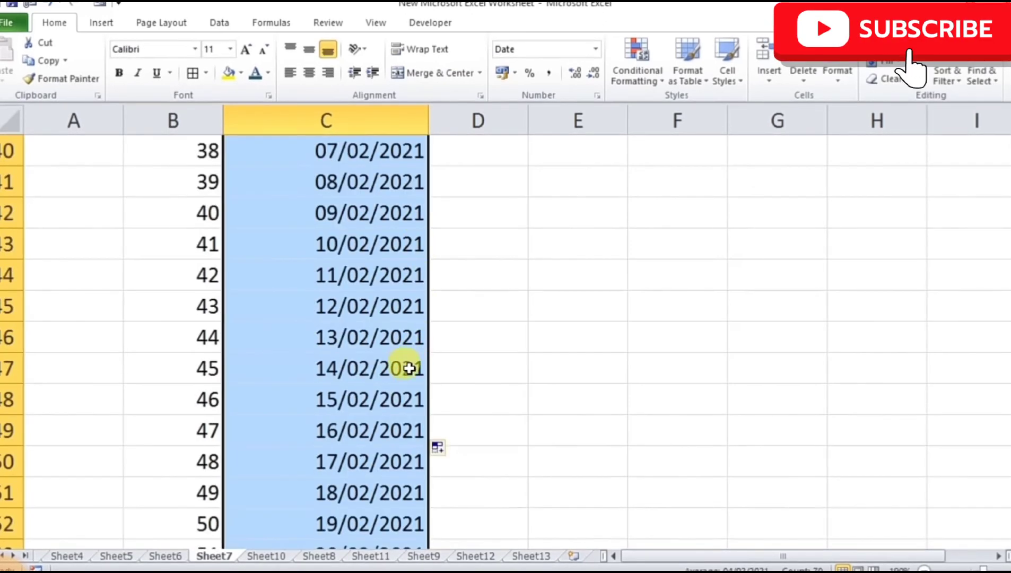
scroll(406, 385, "up", 5)
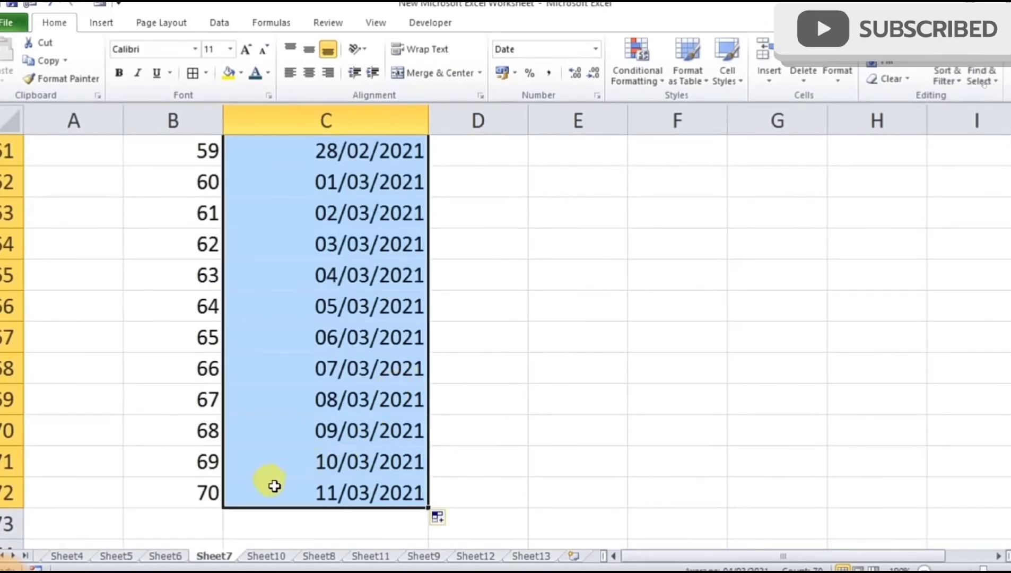
scroll(352, 491, "up", 20)
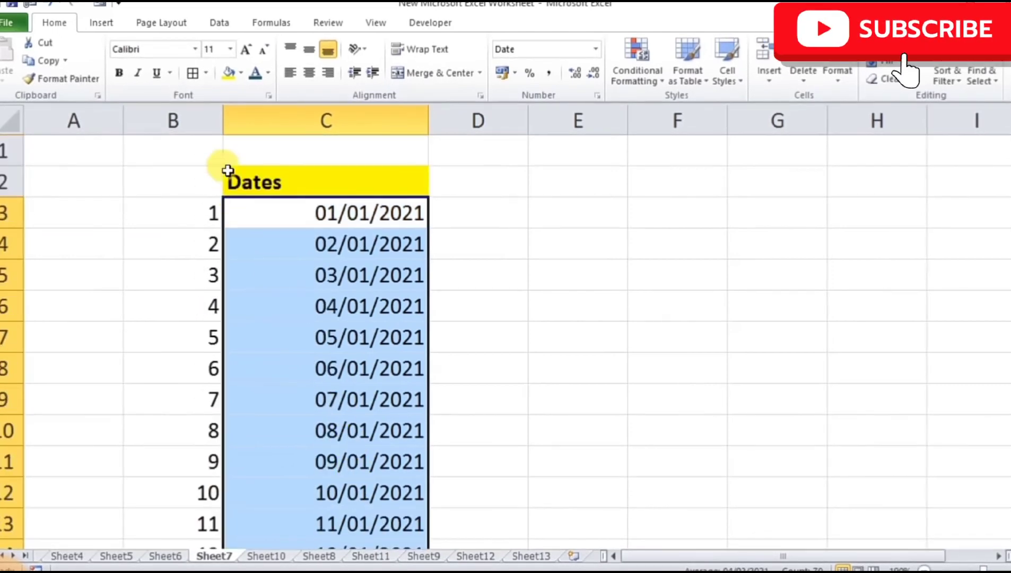
Step: Clear the helper numbers from column B
left_click(173, 125)
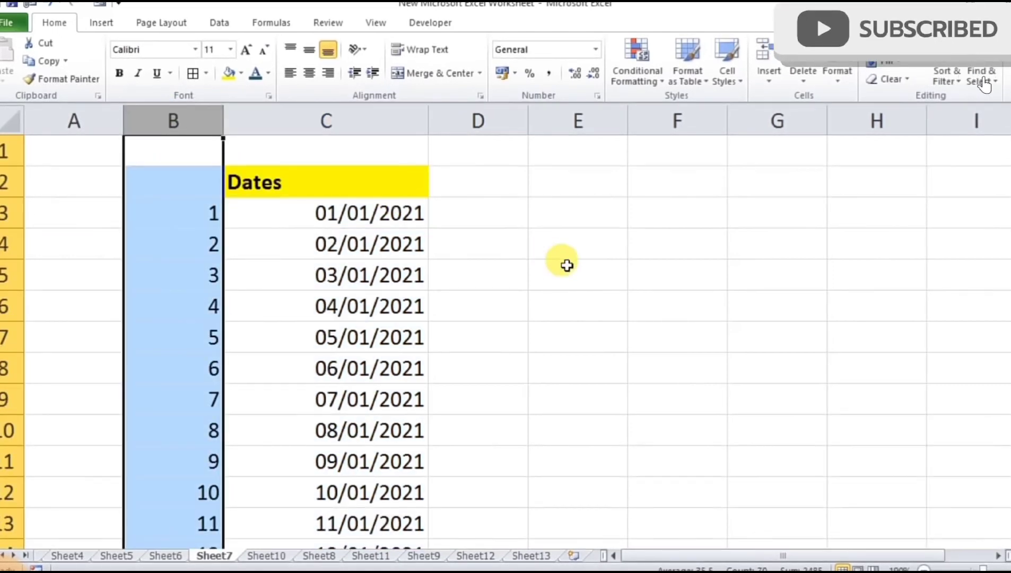
key("Delete")
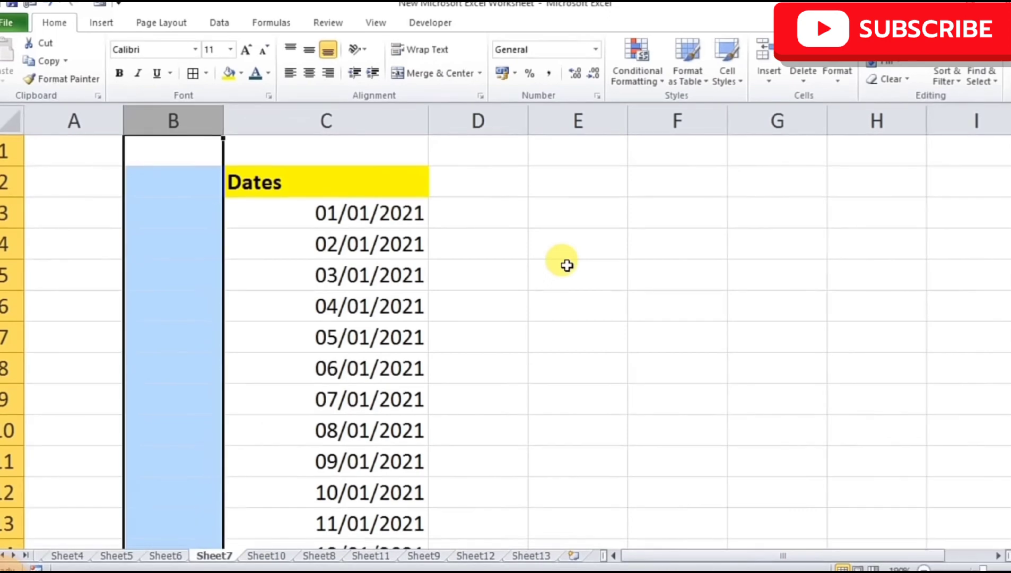
left_click(334, 171)
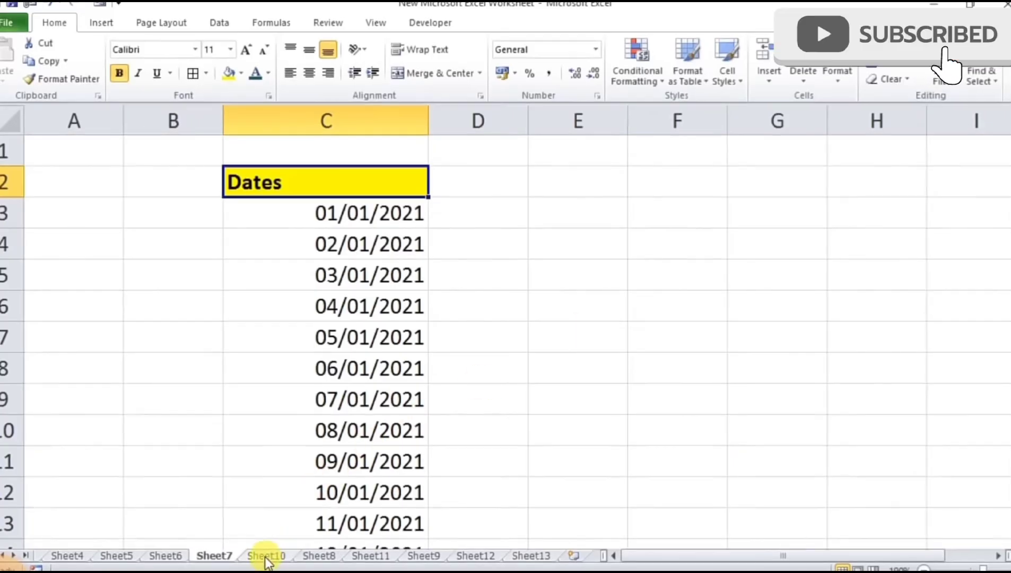
Step: On Sheet10, start a helper column by entering 1 and 2 in G3:G4
left_click(268, 555)
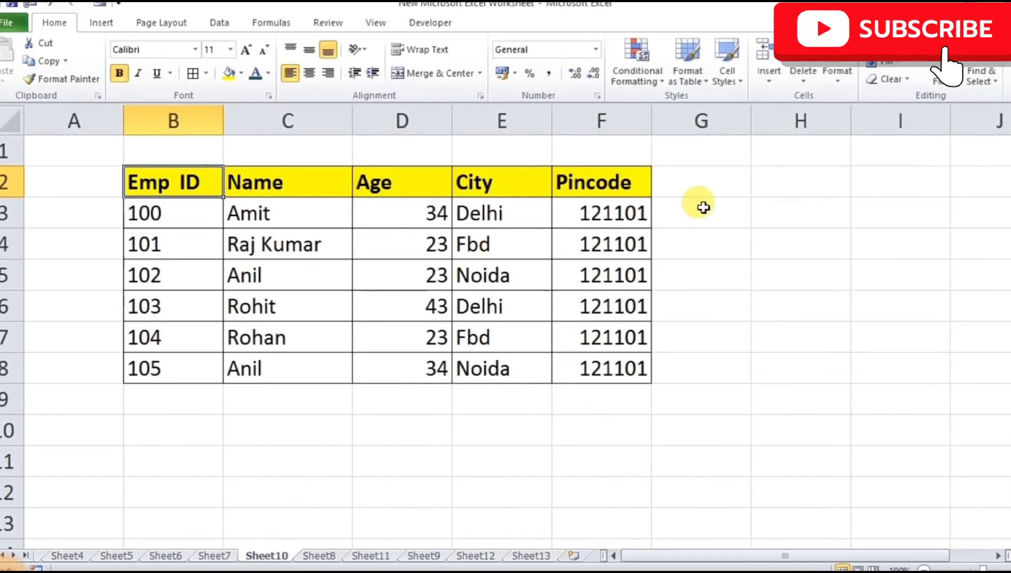
left_click(697, 223)
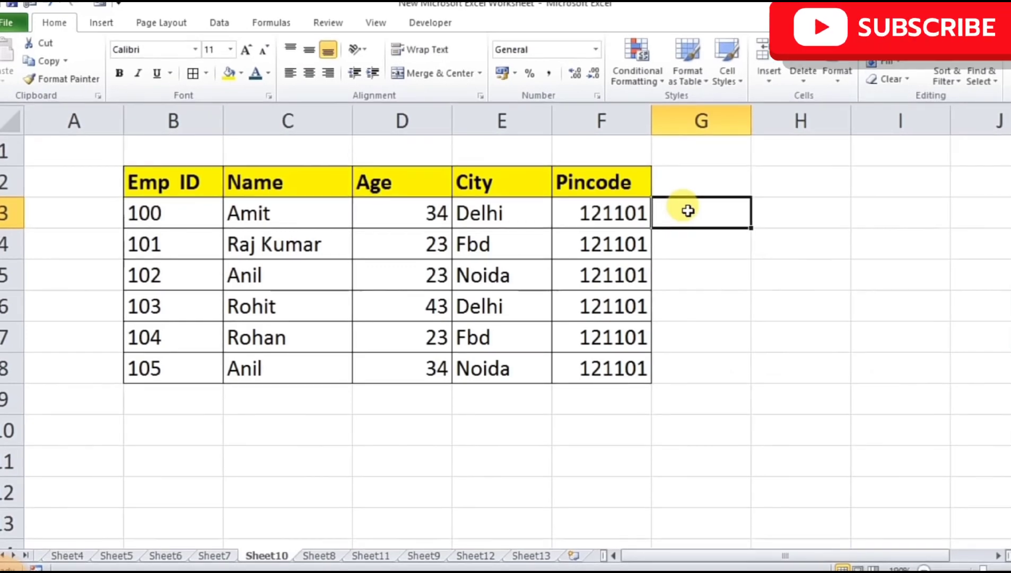
type("1")
key("Return")
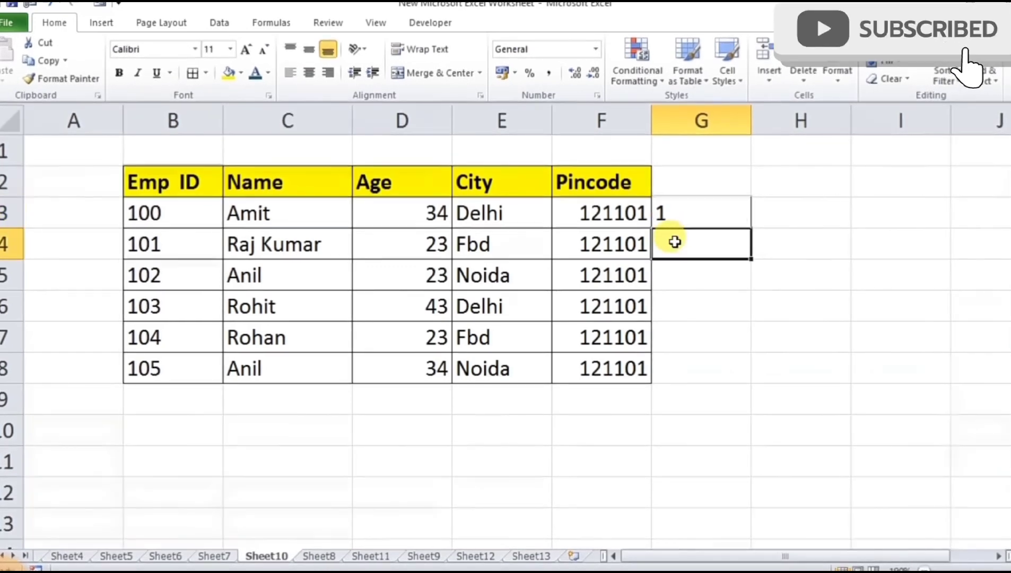
type("2")
Step: Fill the helper numbering down to G8 and paste the copied 1–6 again from G9
left_click_drag(704, 220, 728, 241)
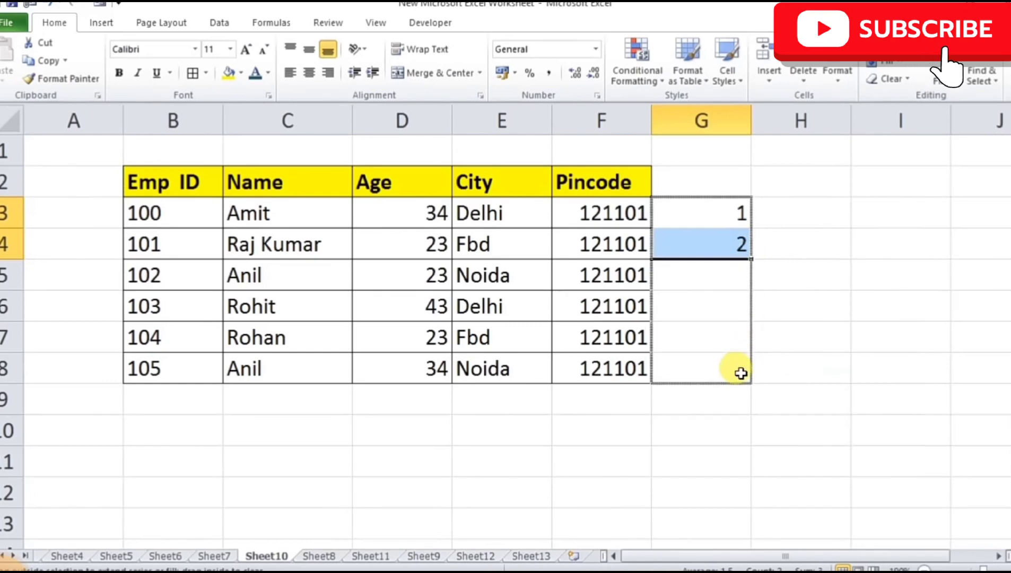
left_click_drag(741, 373, 741, 374)
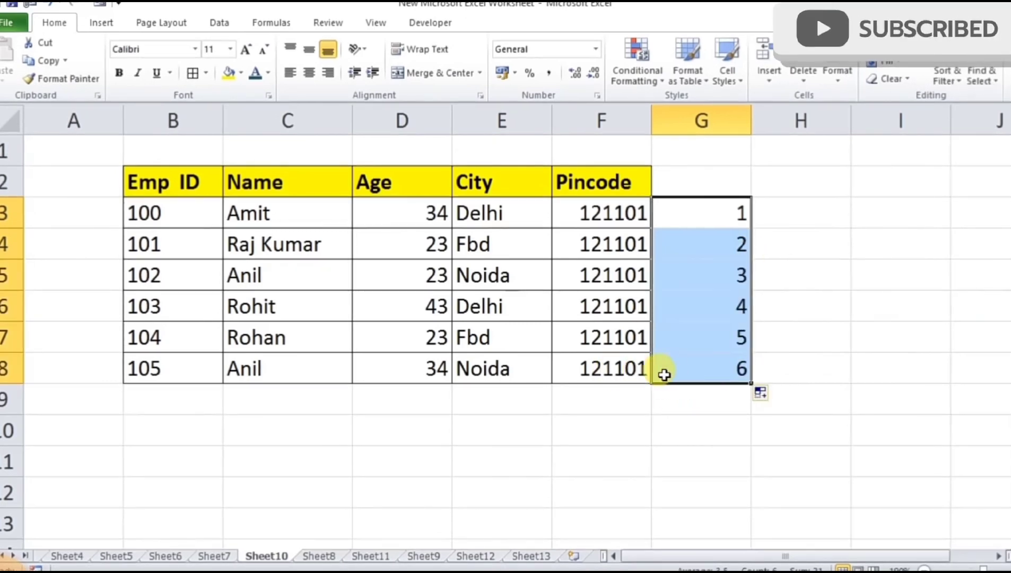
key("ctrl+c")
left_click(691, 397)
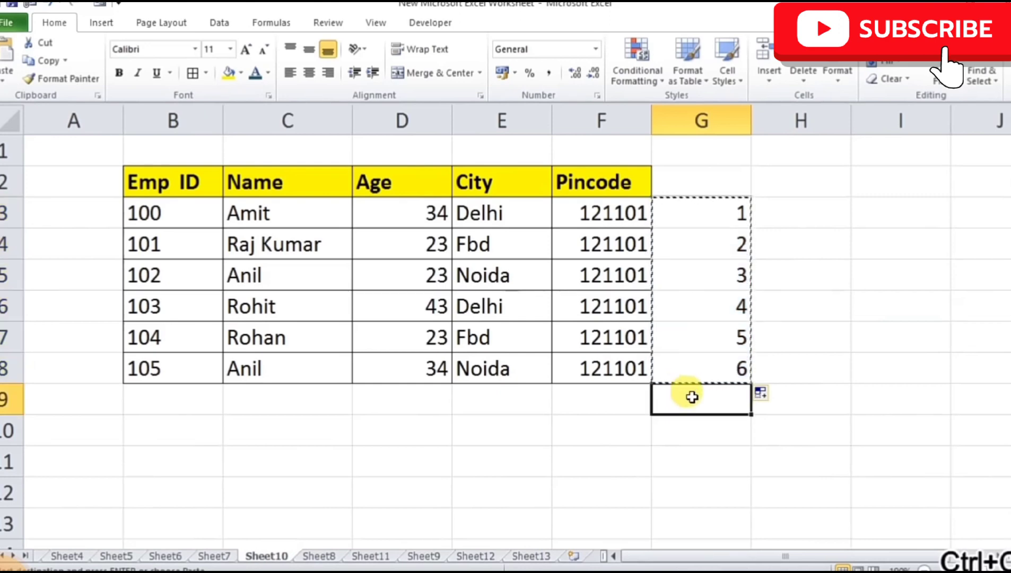
key("ctrl+v")
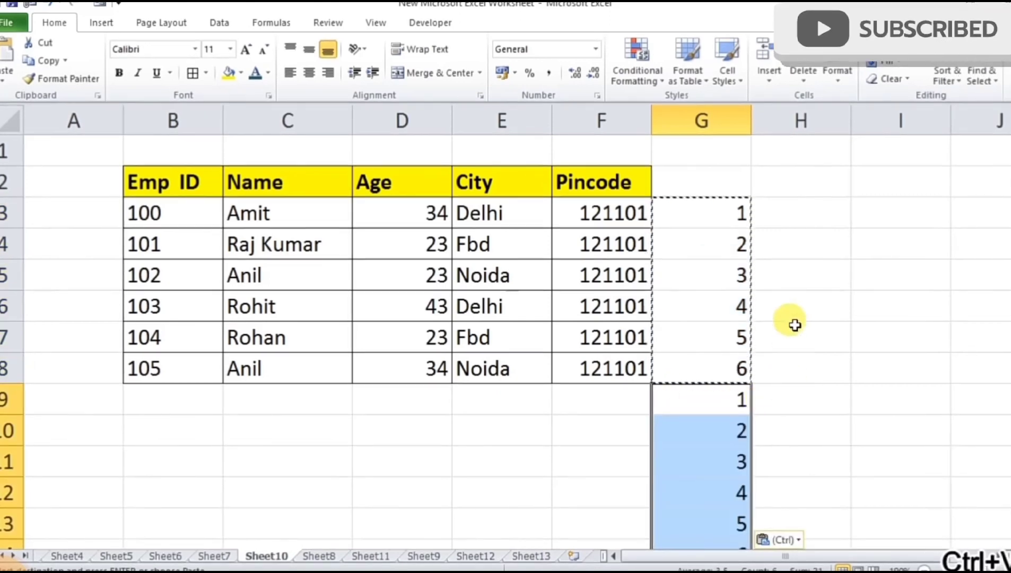
left_click(674, 183)
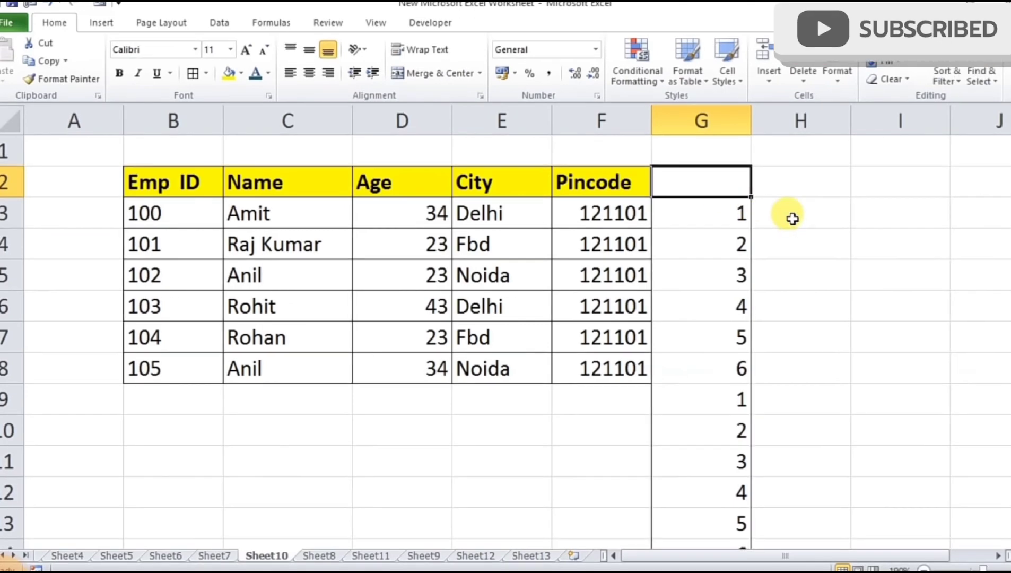
Step: Label column G 'helper' and sort the table by helper, smallest to largest
type("helper")
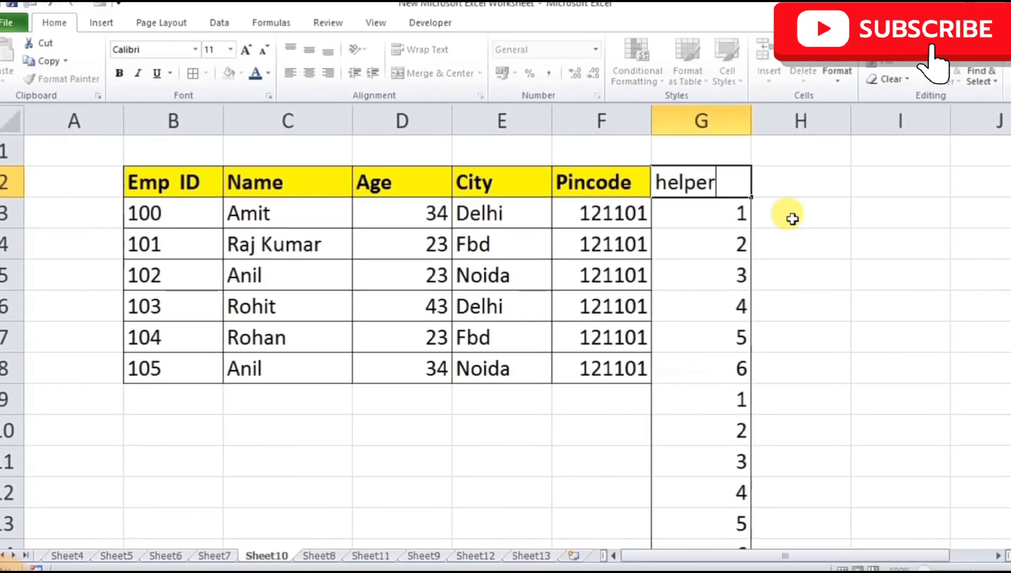
left_click(792, 217)
left_click(673, 183)
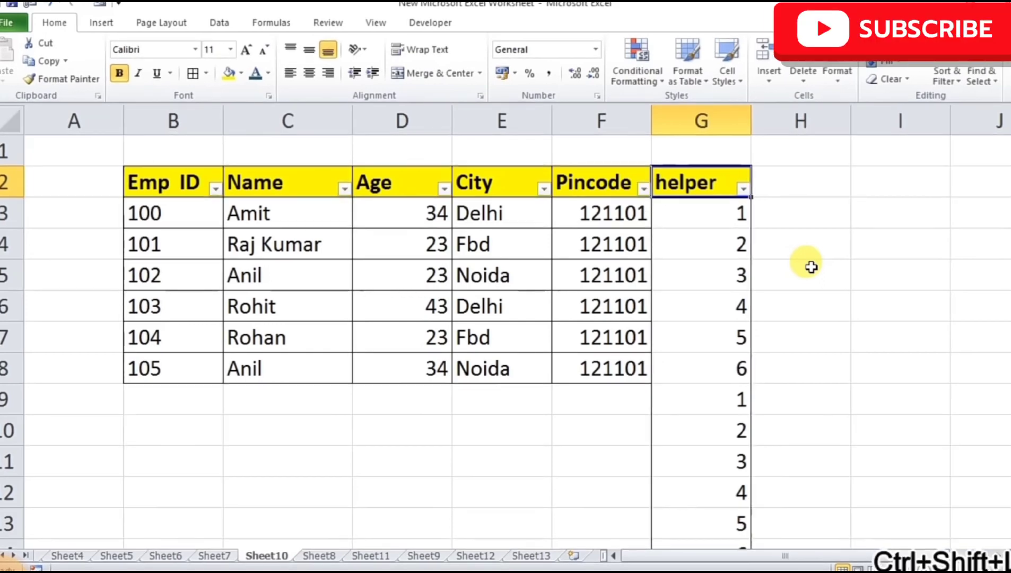
left_click(743, 188)
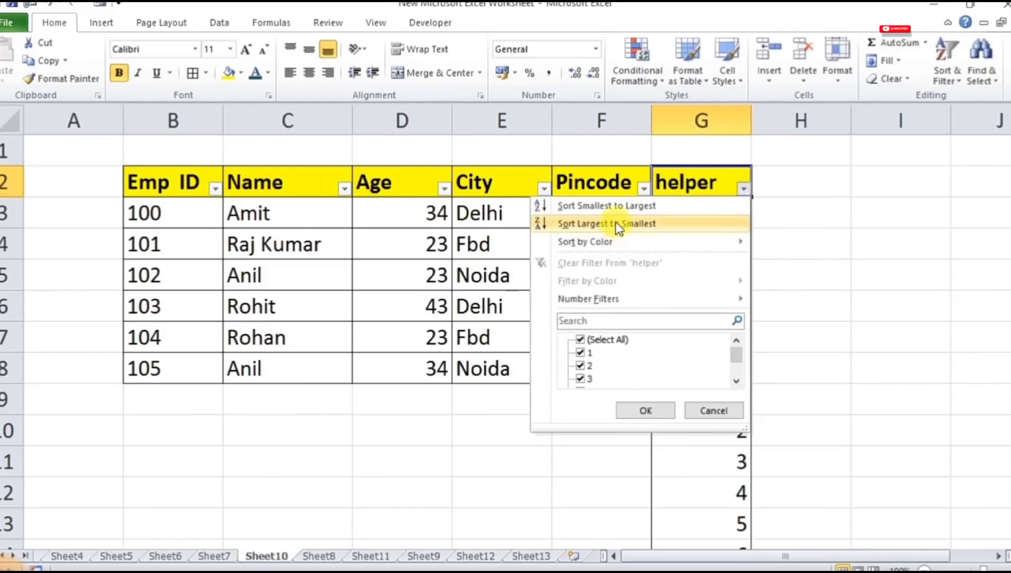
left_click(609, 206)
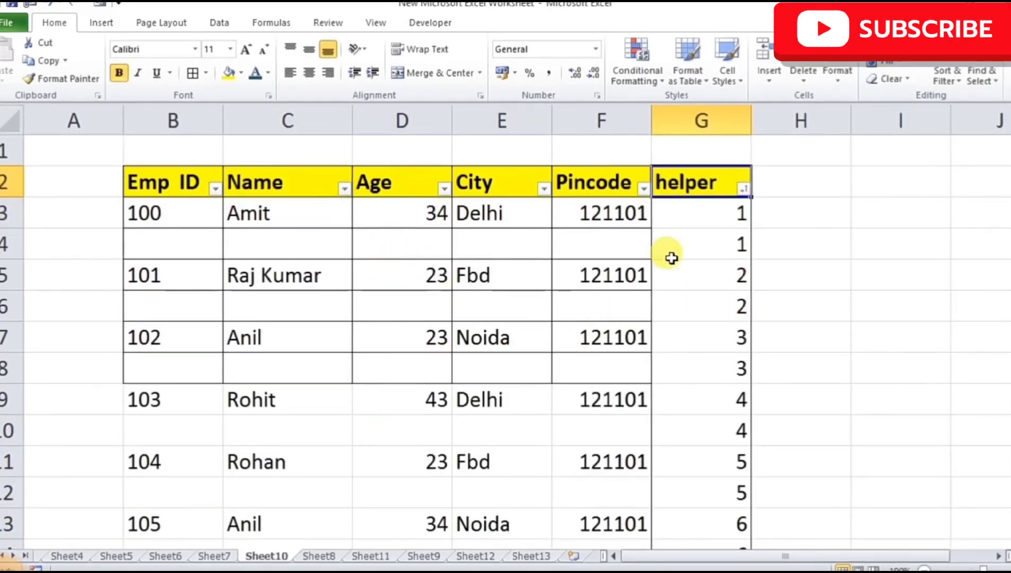
Step: Delete the helper column G from the sheet
right_click(692, 119)
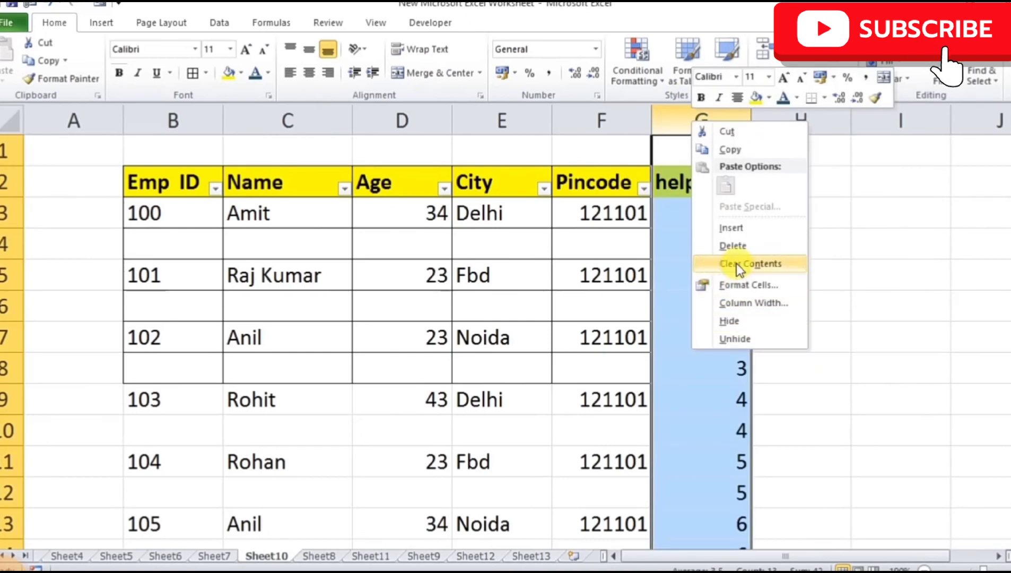
left_click(737, 246)
left_click(372, 297)
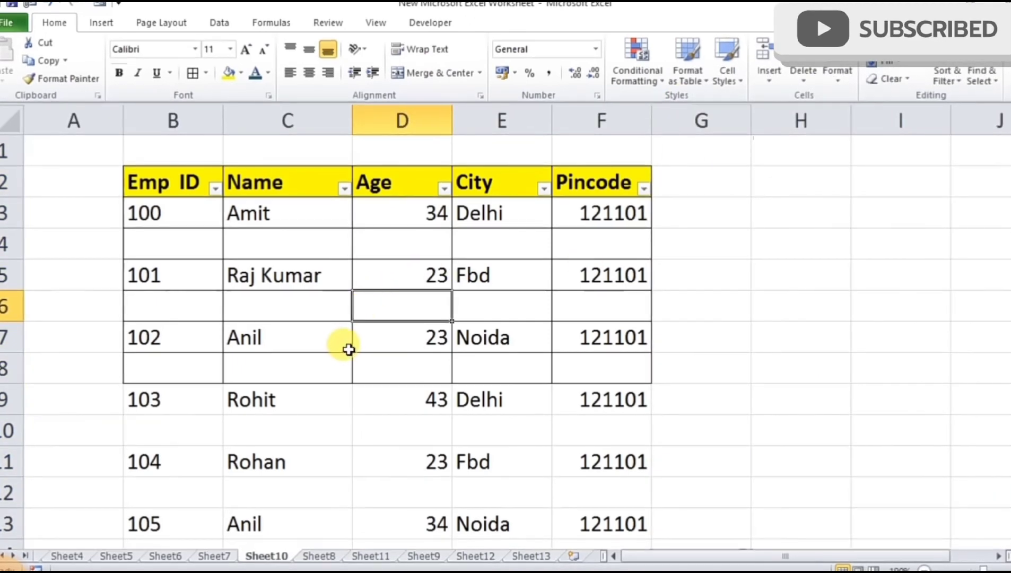
Step: Apply All Borders to every cell of the spaced-out employee table B2:F14
key("ctrl+a")
left_click_drag(165, 187, 653, 402)
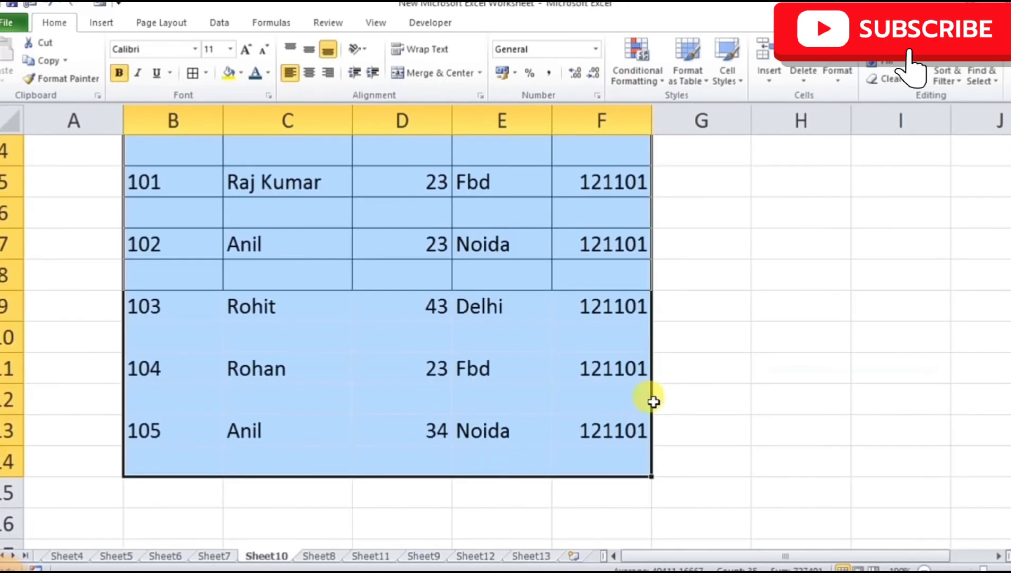
scroll(255, 239, "up", 1)
left_click(192, 75)
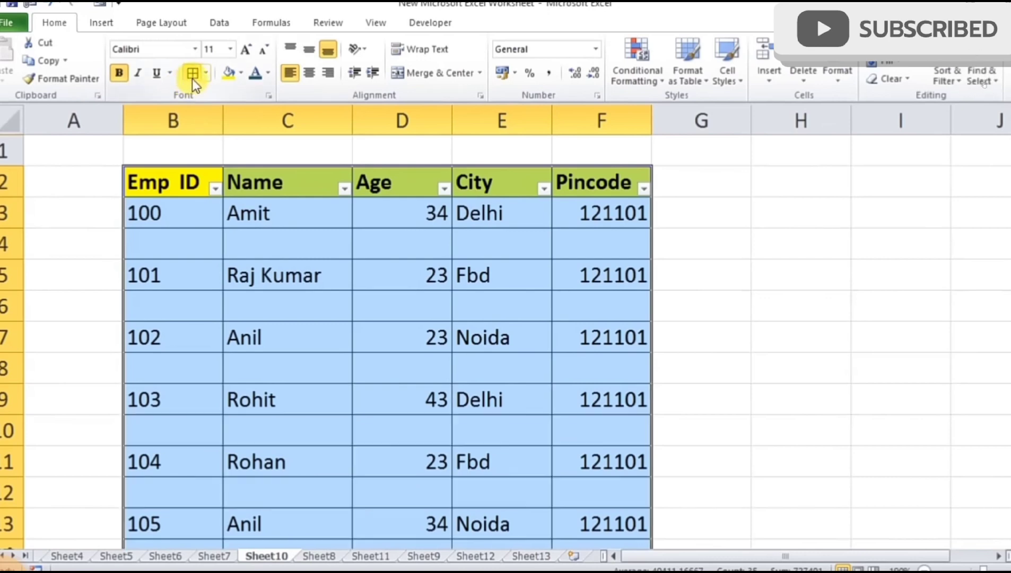
left_click_drag(159, 363, 521, 361)
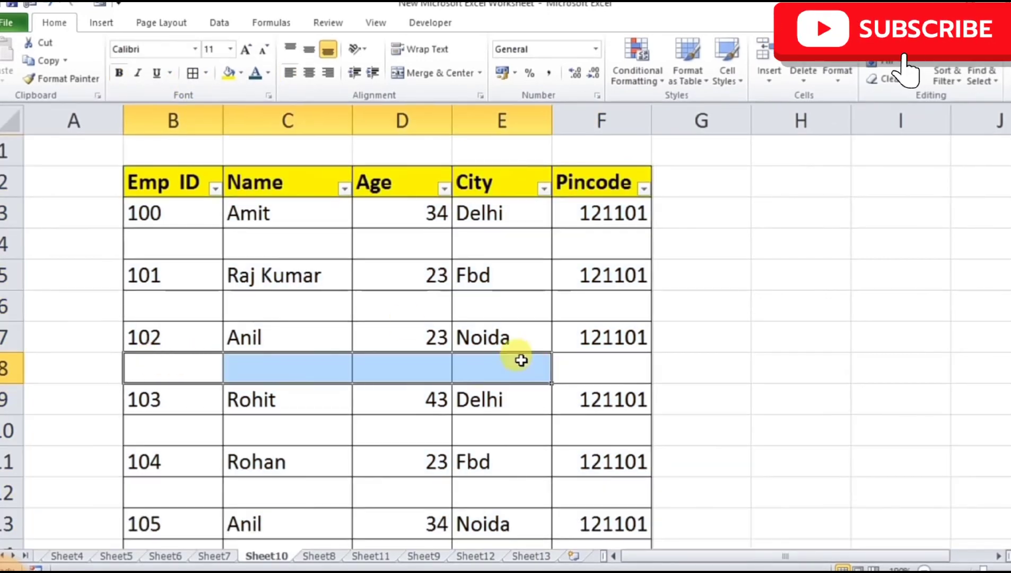
left_click(583, 181)
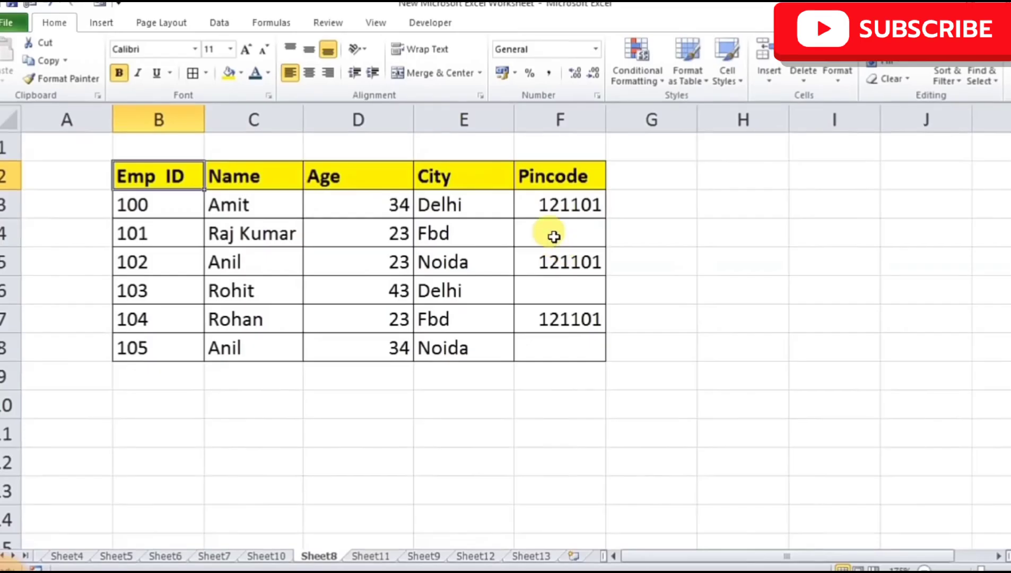
Step: Select only the blank Pincode cells F4, F6 and F8 in F3:F8 using Go To Special > Blanks
left_click(552, 237)
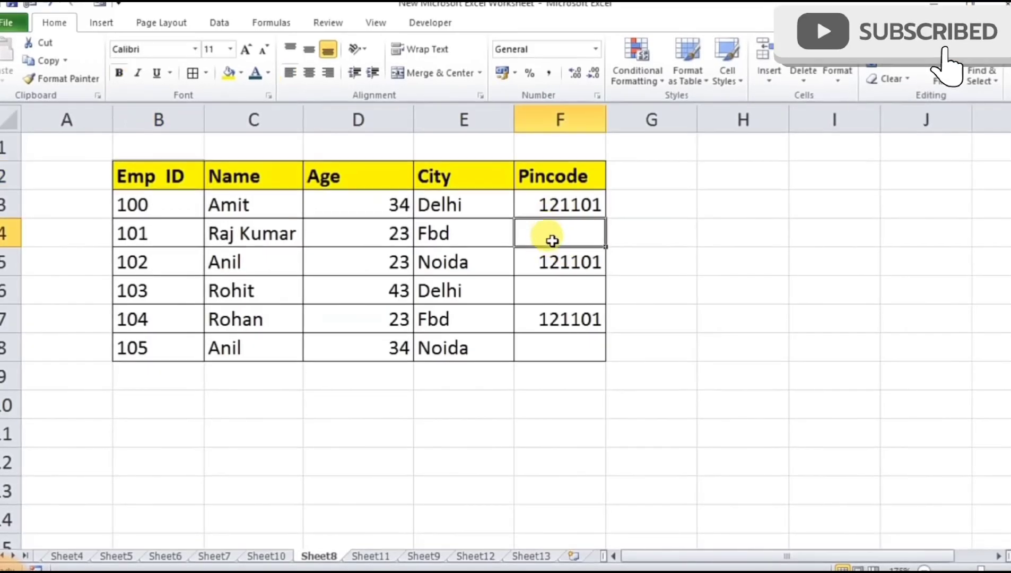
left_click(575, 281)
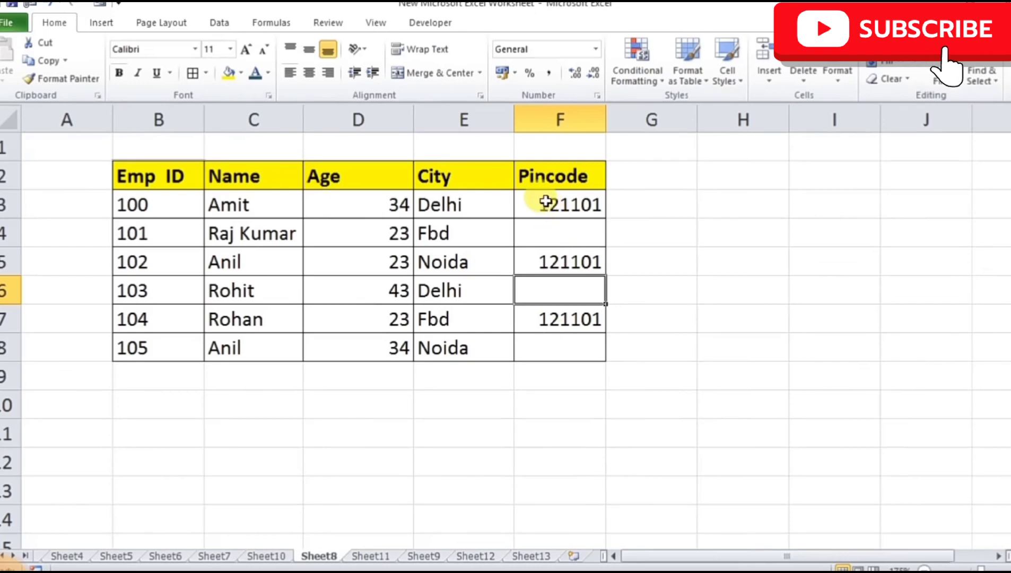
left_click_drag(545, 202, 544, 344)
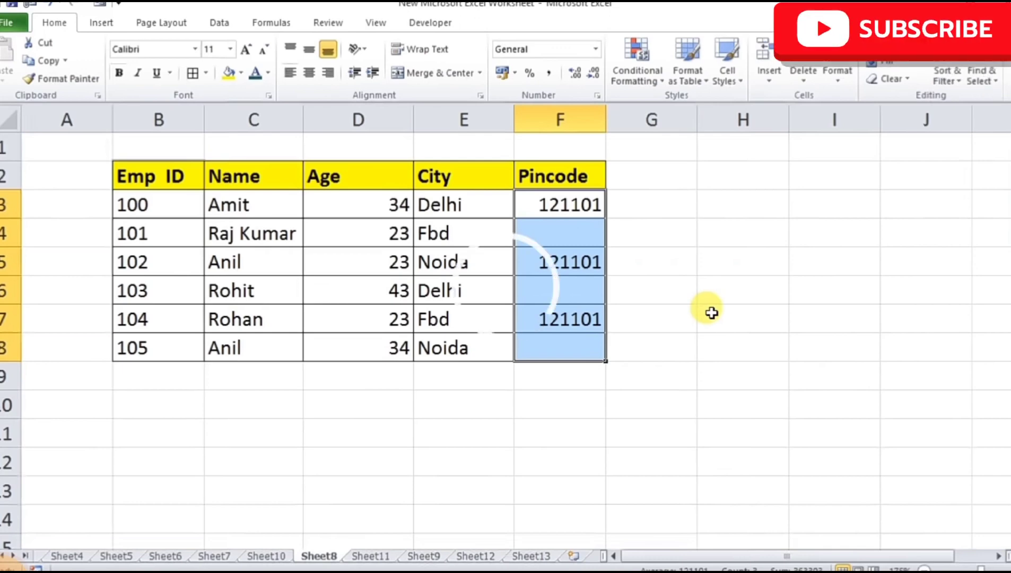
key("F5")
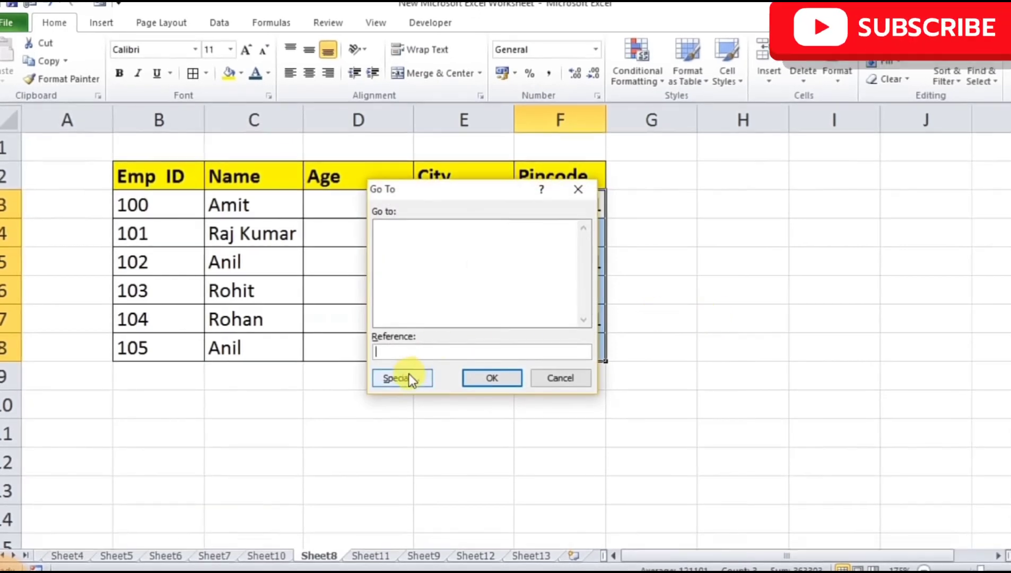
left_click(408, 376)
left_click(394, 315)
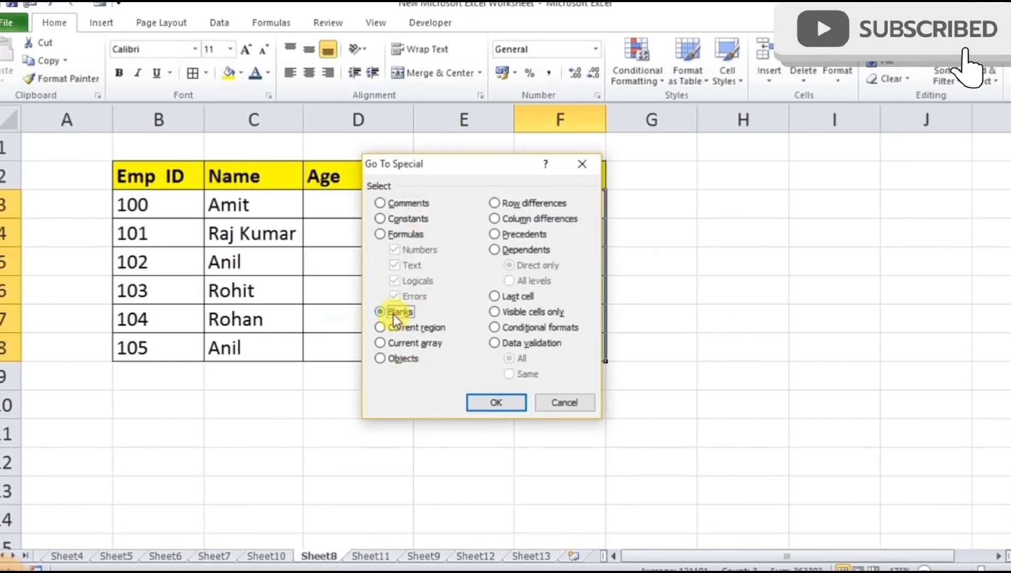
left_click(484, 404)
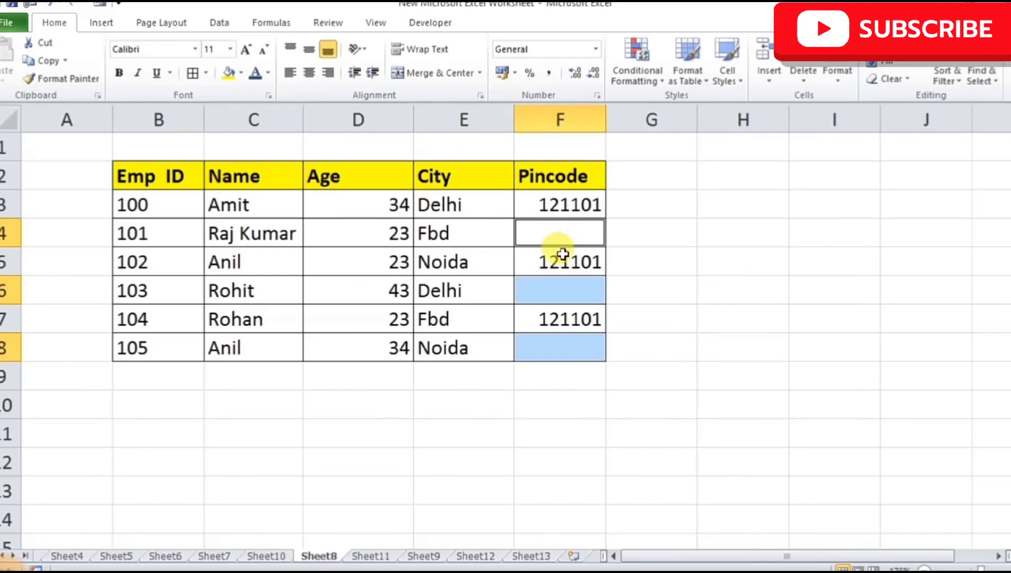
Step: Fill the selected blank Pincode cells red
left_click(242, 74)
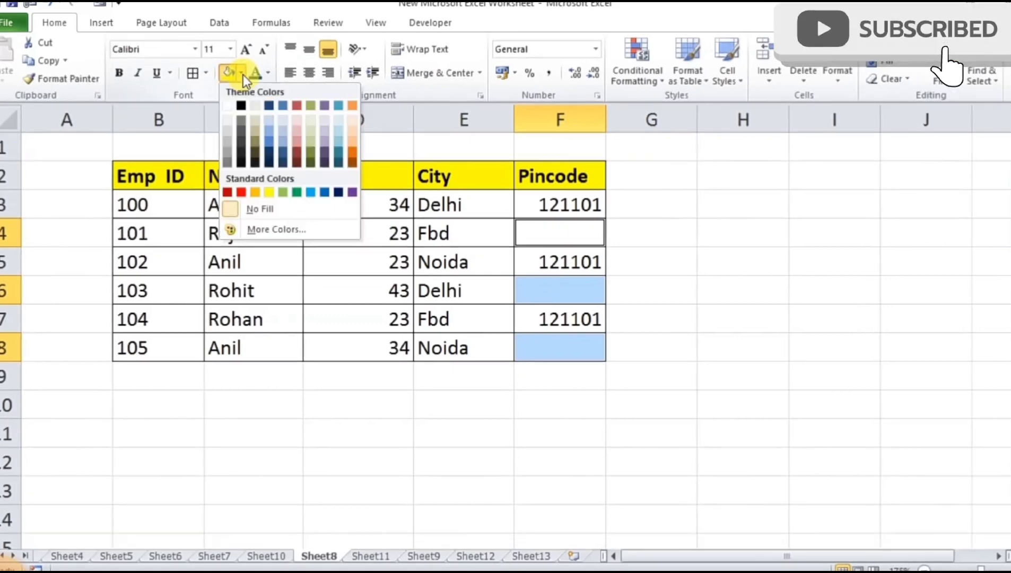
left_click(239, 192)
left_click(573, 183)
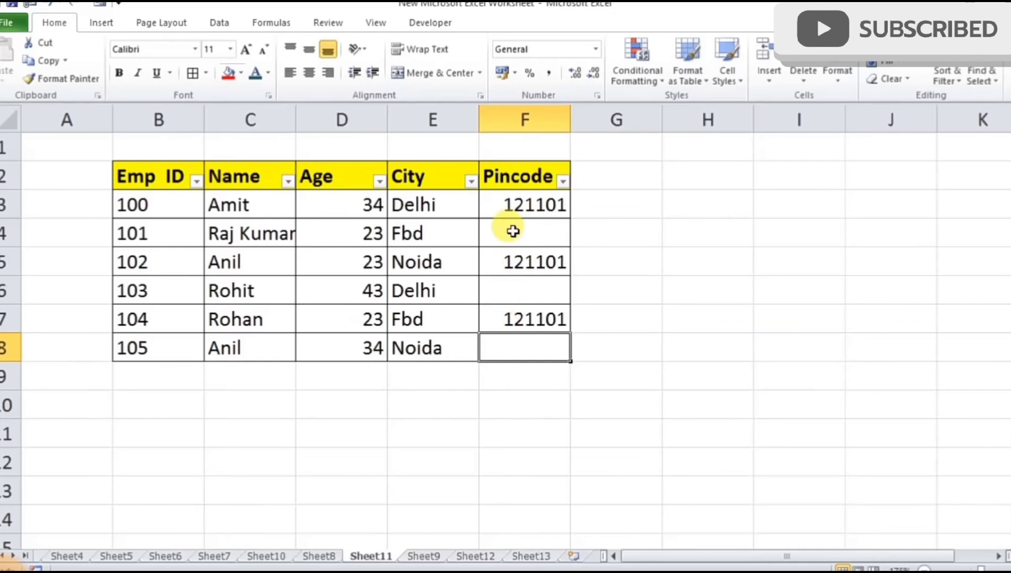
Step: Pick out employee records 101, 103 and 105, whose Pincode cells are blank
left_click(513, 233)
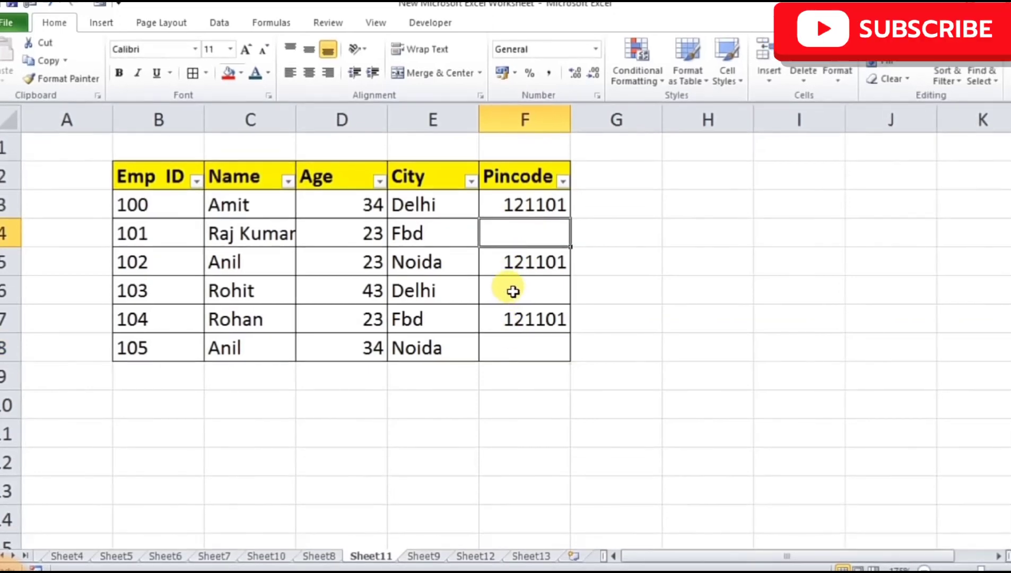
left_click(515, 345)
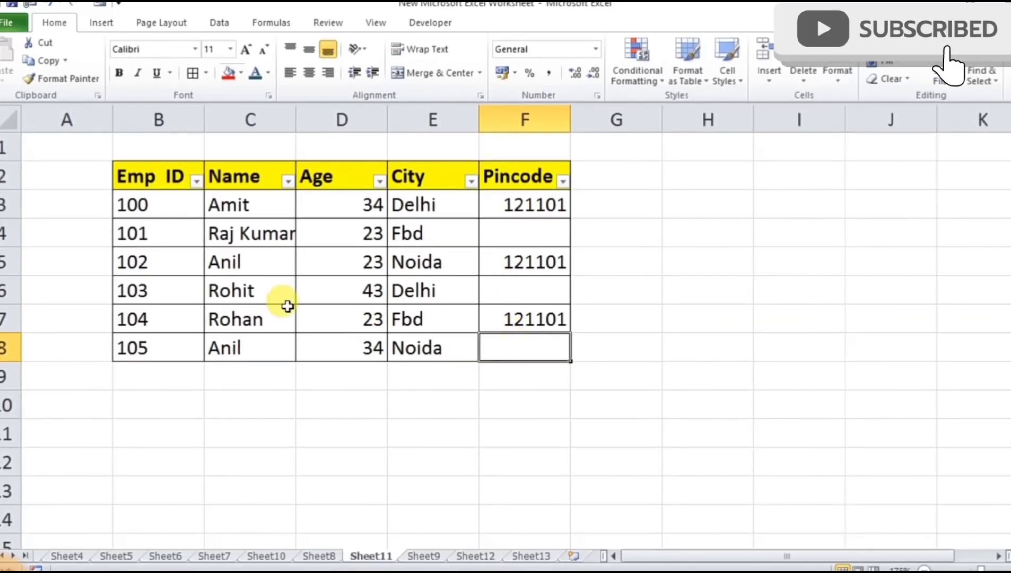
left_click(512, 231)
left_click(164, 234)
left_click_drag(164, 234, 524, 225)
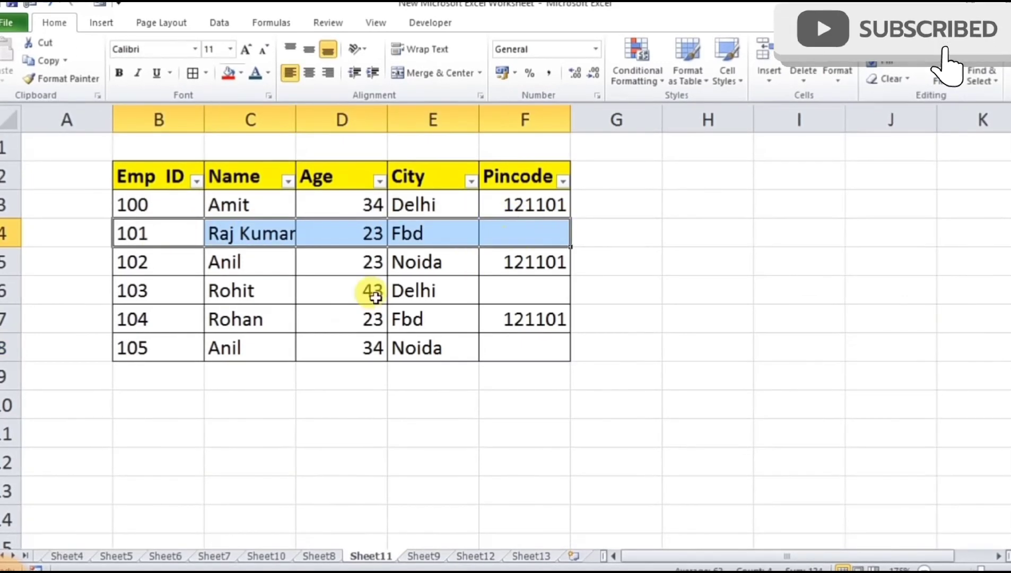
left_click_drag(124, 288, 479, 297)
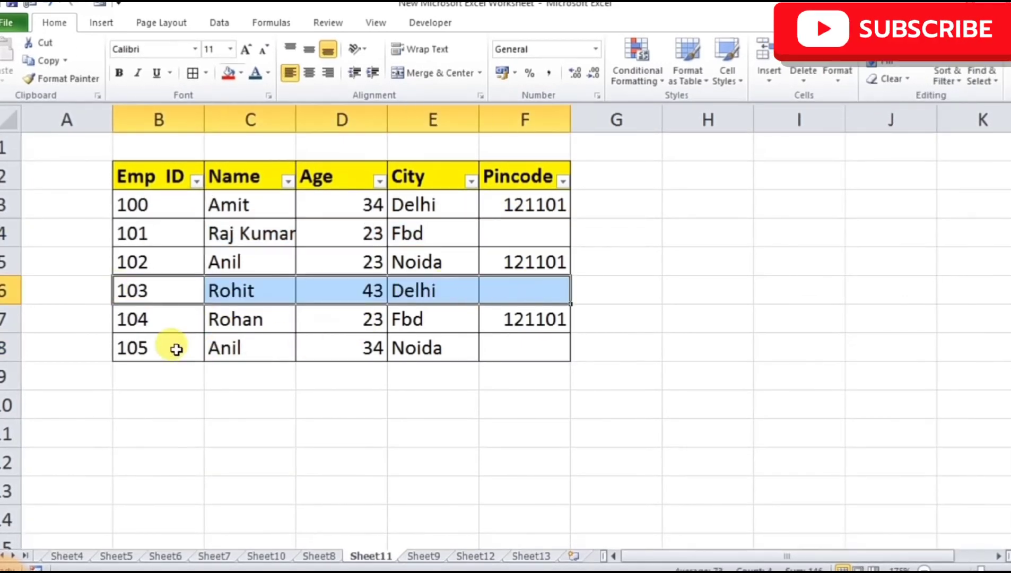
left_click_drag(168, 348, 514, 341)
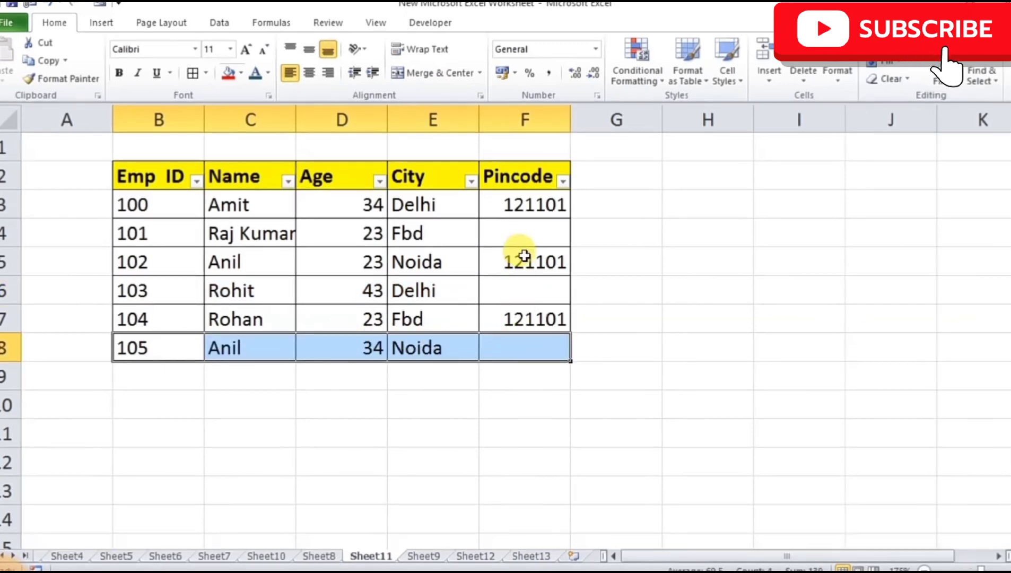
left_click(523, 233)
left_click(524, 290)
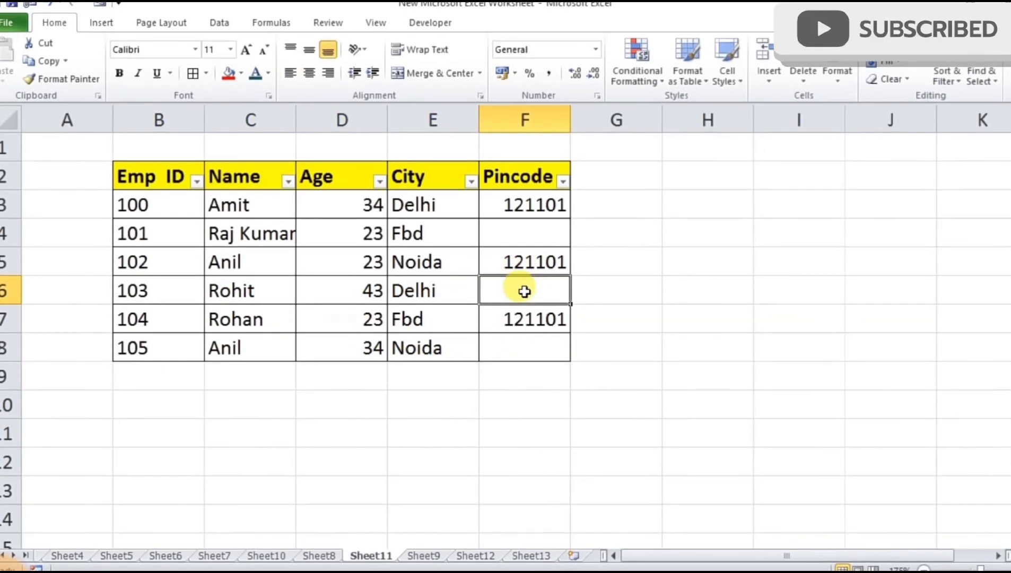
left_click(517, 335)
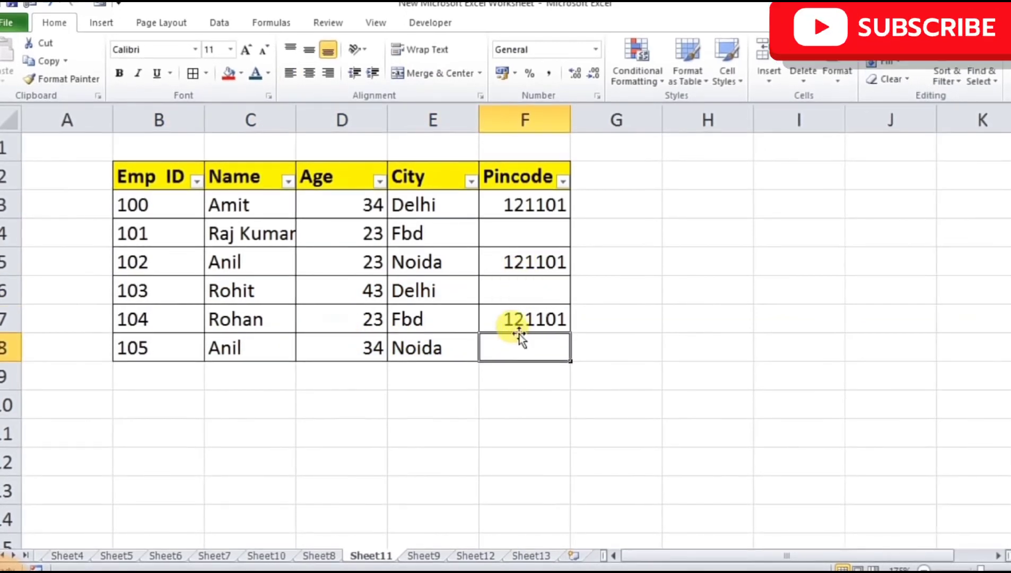
Step: Filter the Pincode column to show only (Blanks) rows
left_click(508, 174)
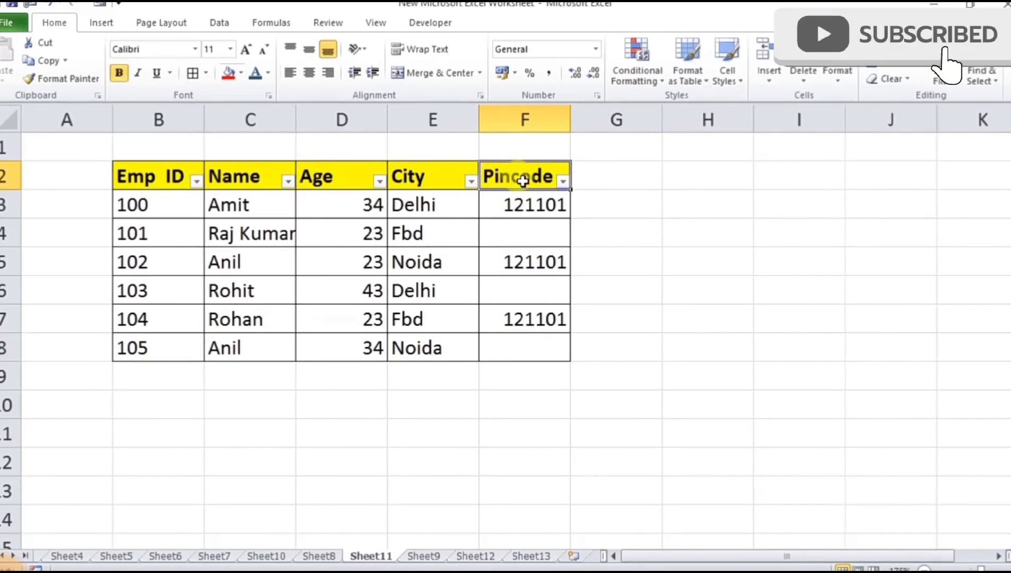
left_click(563, 182)
left_click(401, 333)
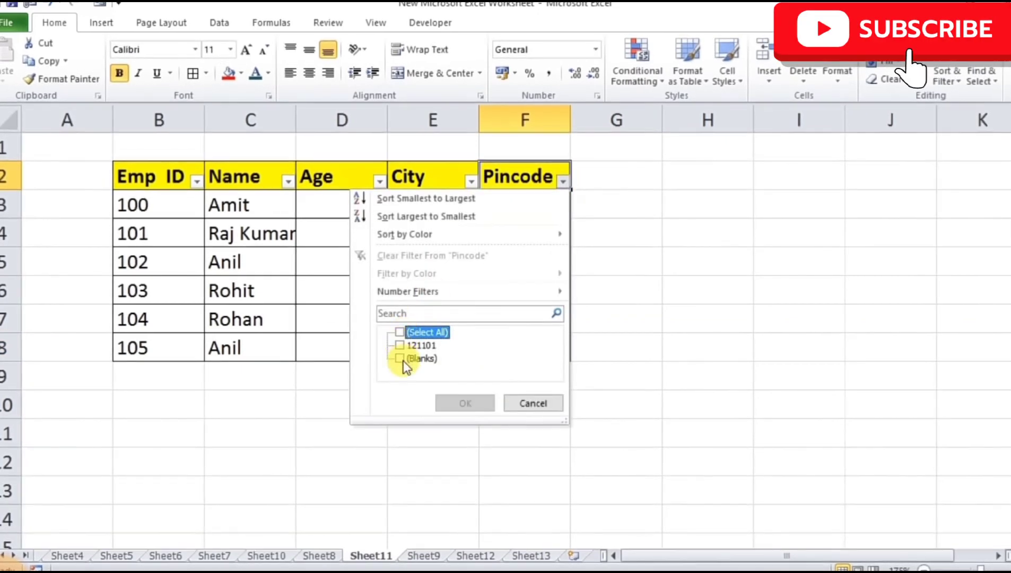
left_click(400, 359)
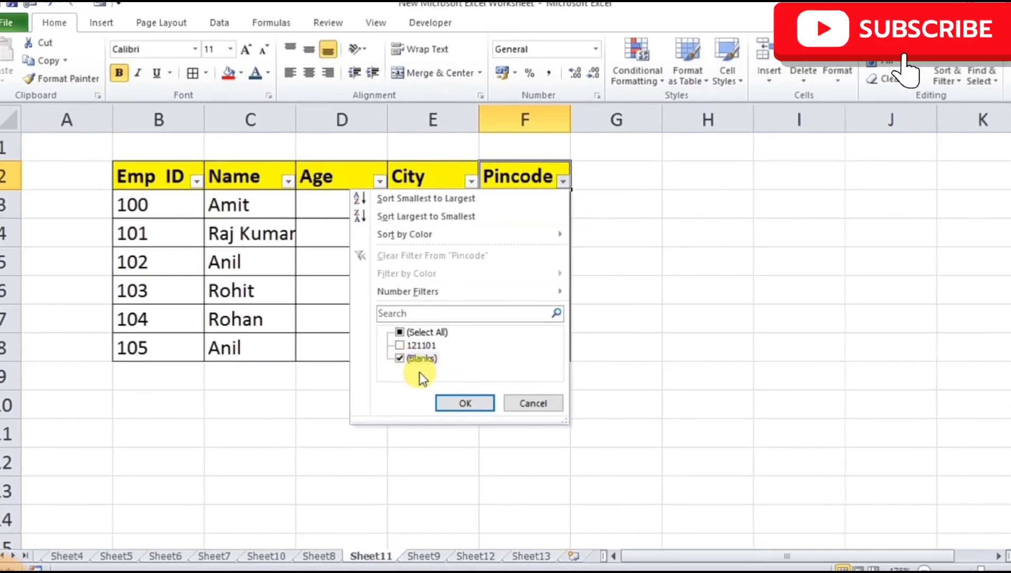
left_click(455, 403)
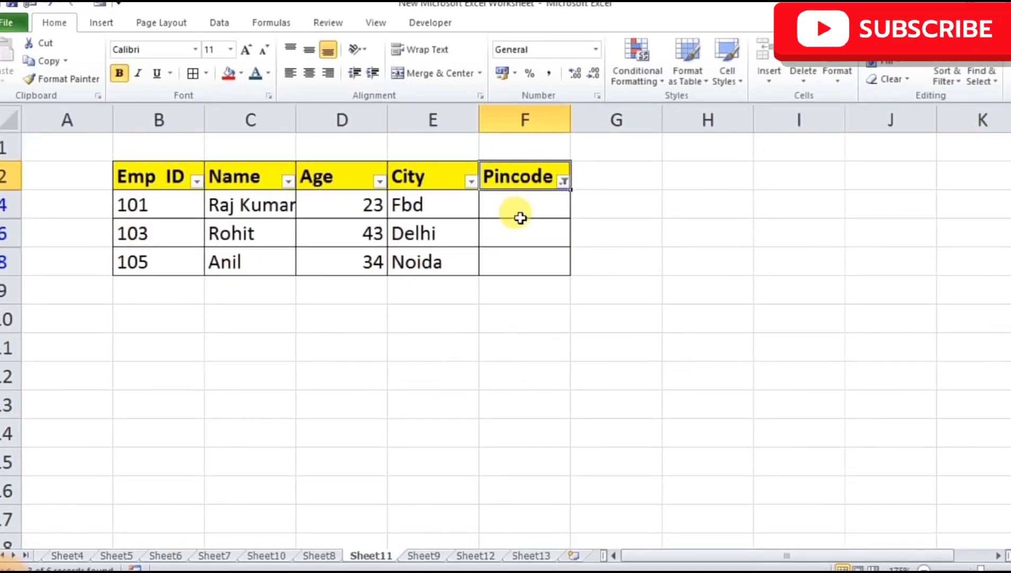
Step: Delete the blank-Pincode rows 4, 6 and 8, then reset the Pincode filter to Select All
left_click_drag(5, 204, 5, 262)
right_click(4, 237)
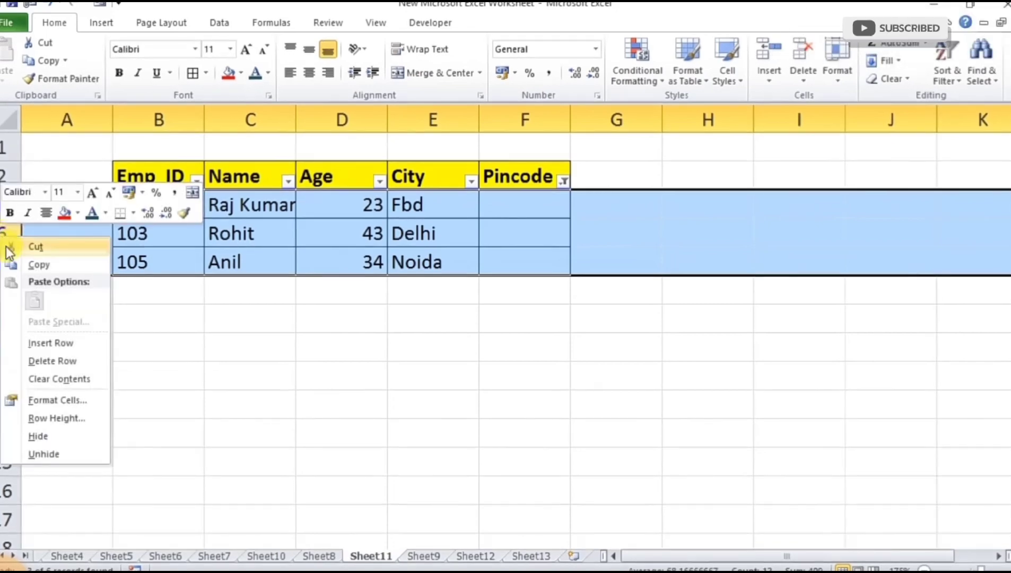
left_click(44, 361)
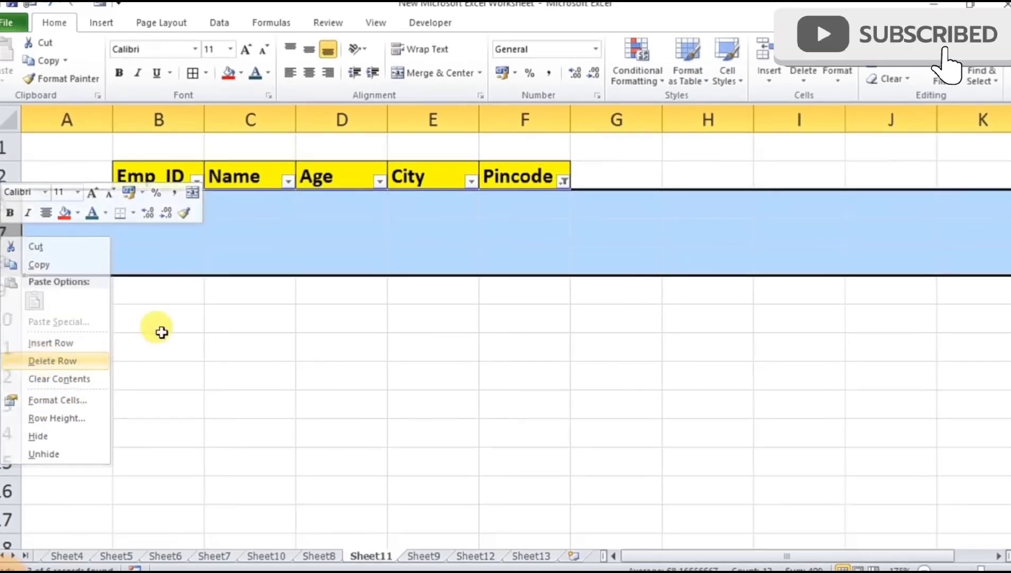
left_click(561, 182)
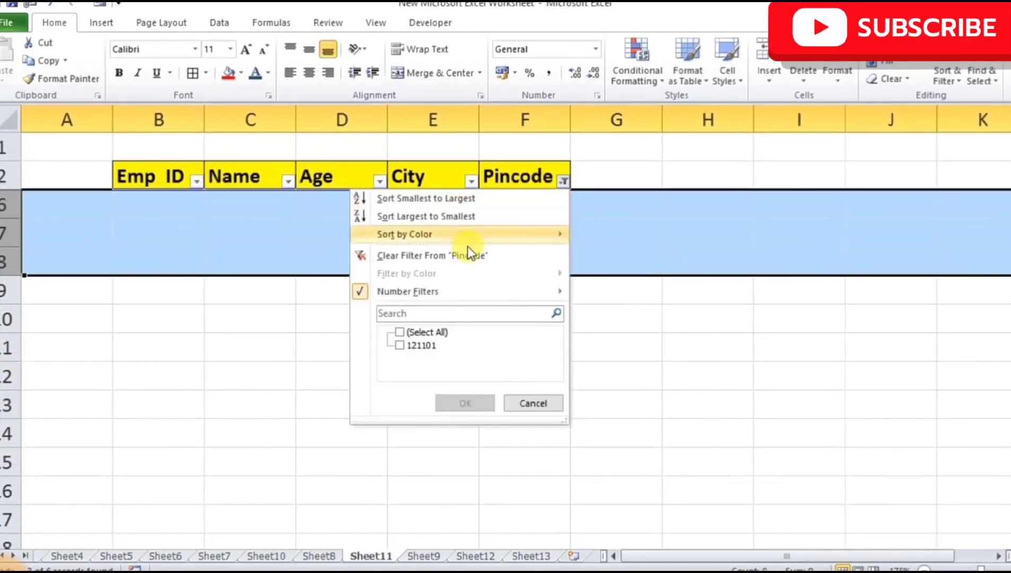
left_click(402, 333)
left_click(448, 408)
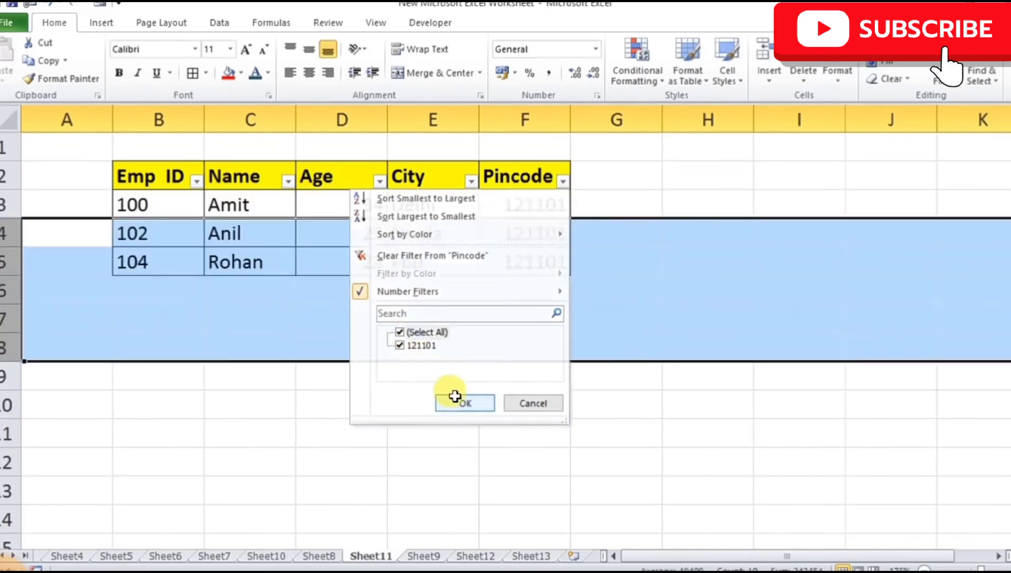
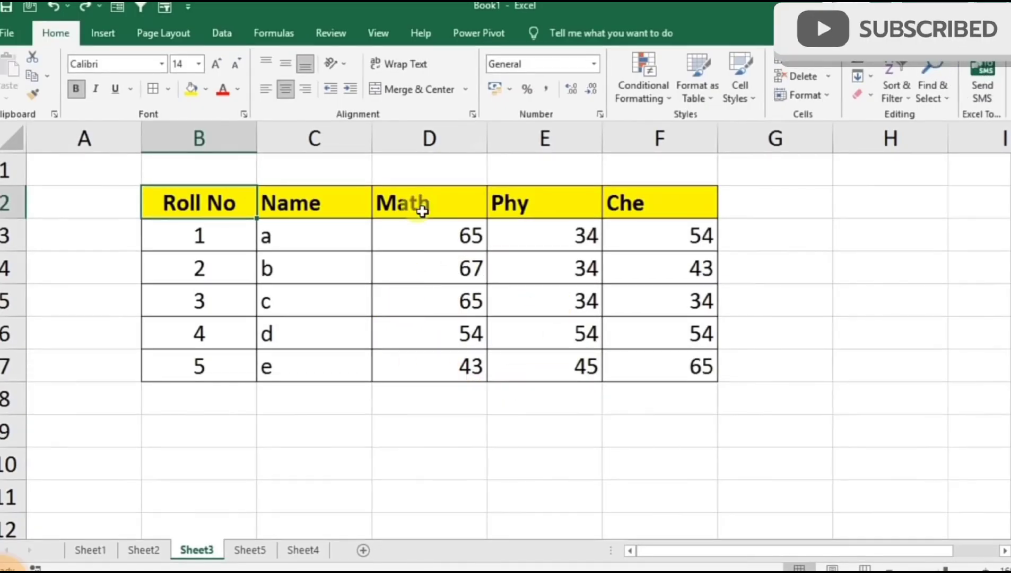
Step: Hide the Math and Phy columns (D:E) on Sheet3
left_click_drag(430, 138, 494, 137)
right_click(507, 144)
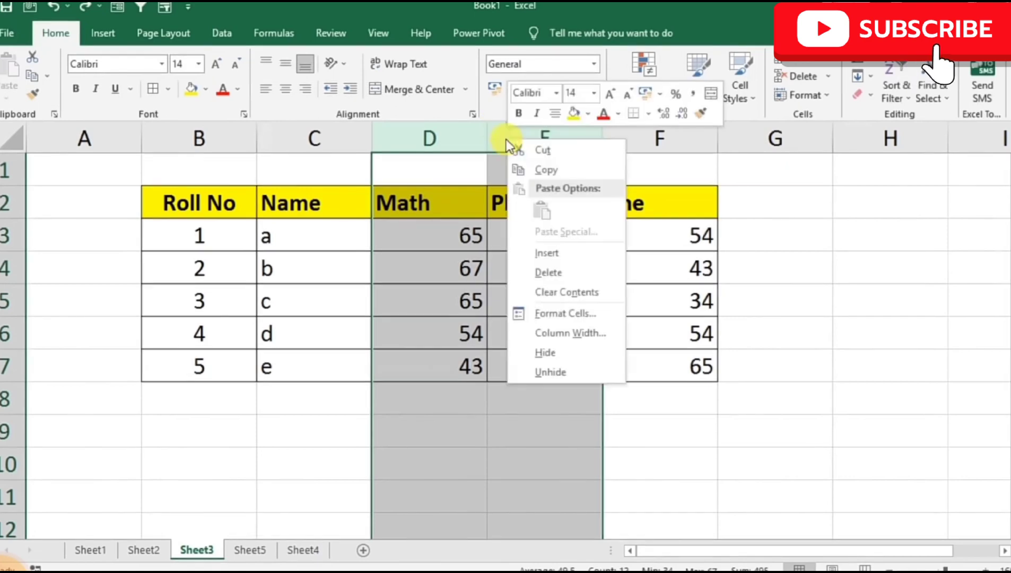
left_click(548, 352)
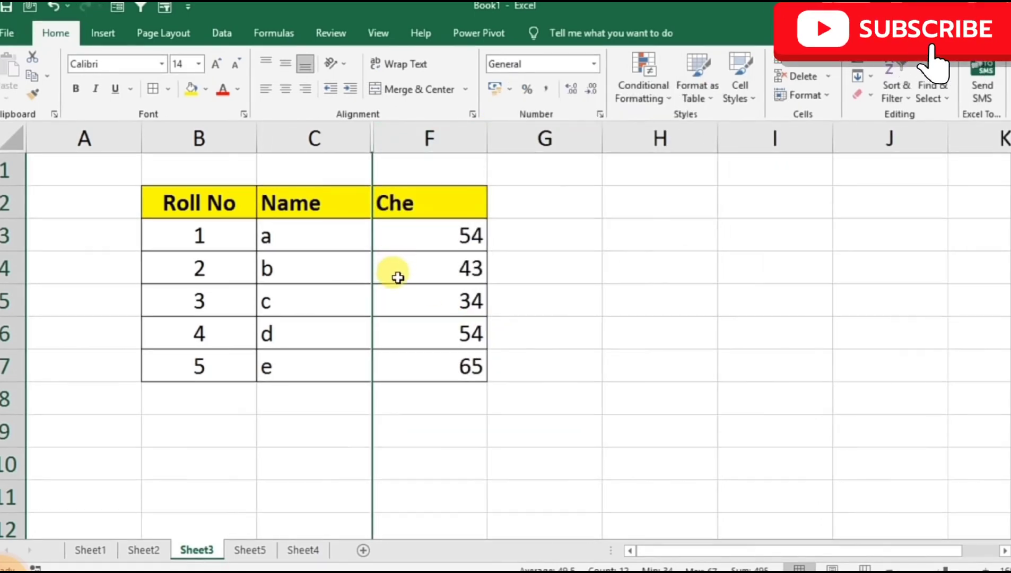
left_click(356, 384)
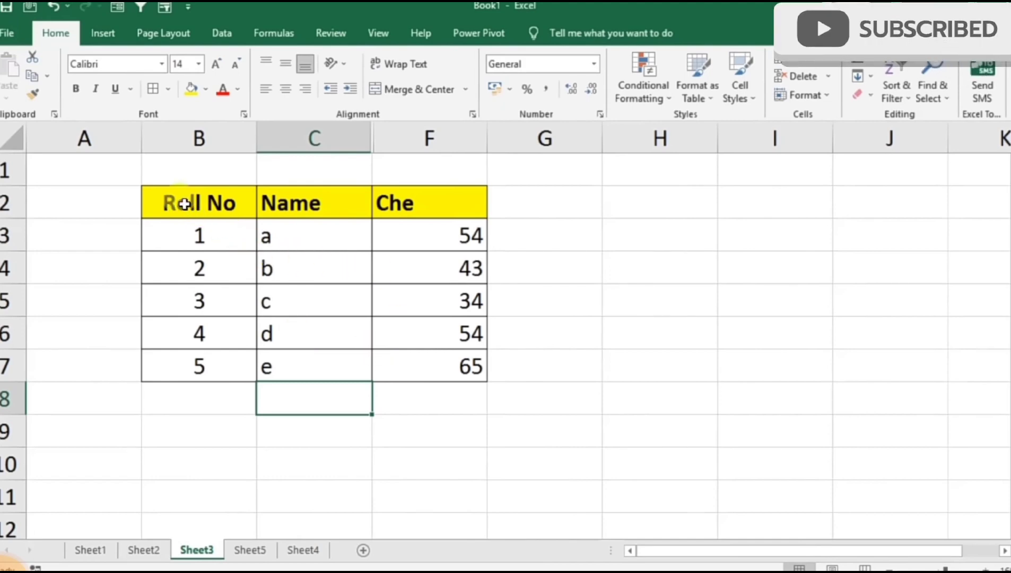
Step: Copy table B2:F7 to B2 of a new sheet, then go back to Sheet3
mouse_move(184, 204)
left_mouse_down()
mouse_move(321, 269)
mouse_move(410, 366)
left_mouse_up()
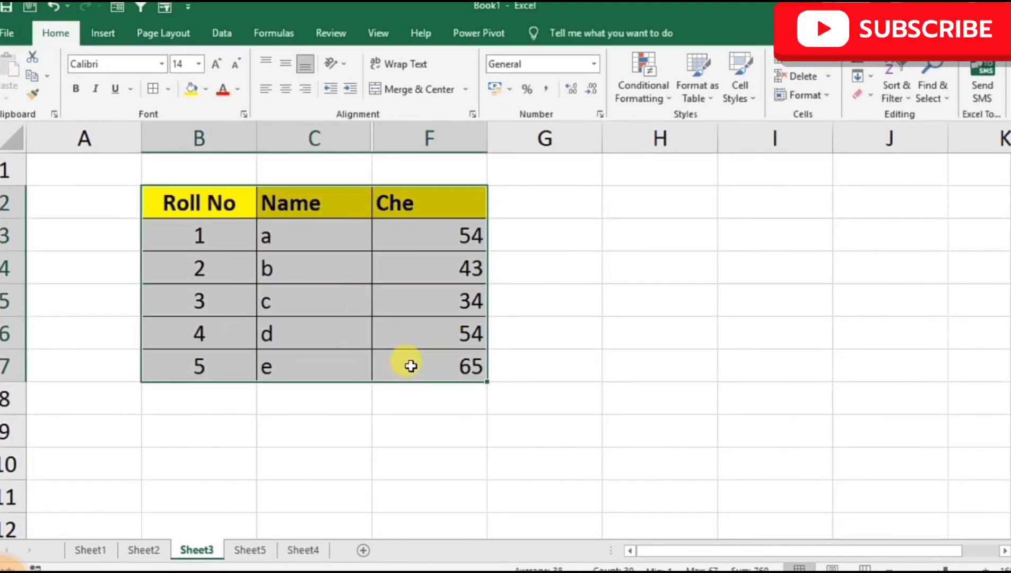
key("ctrl+c")
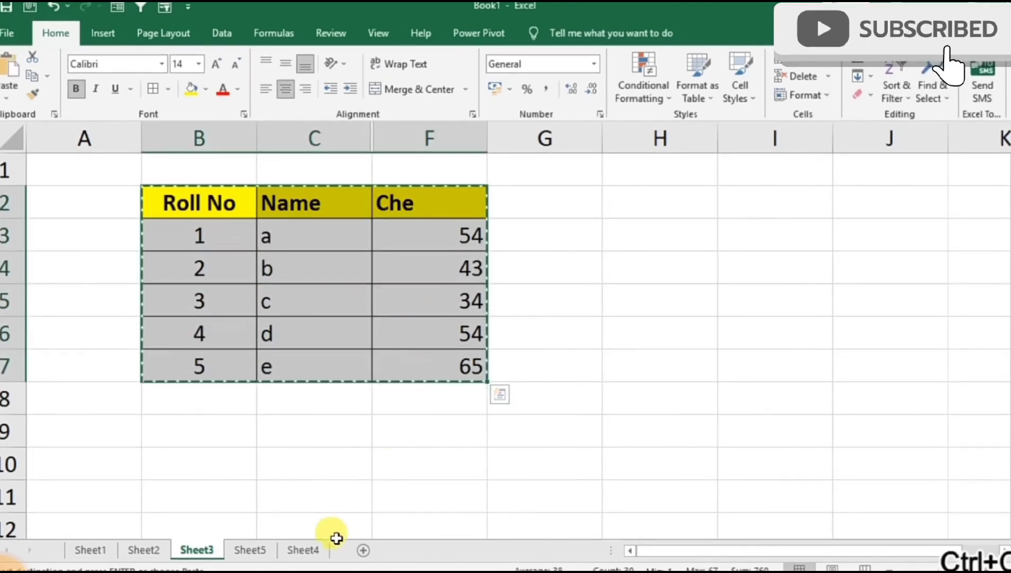
left_click(364, 552)
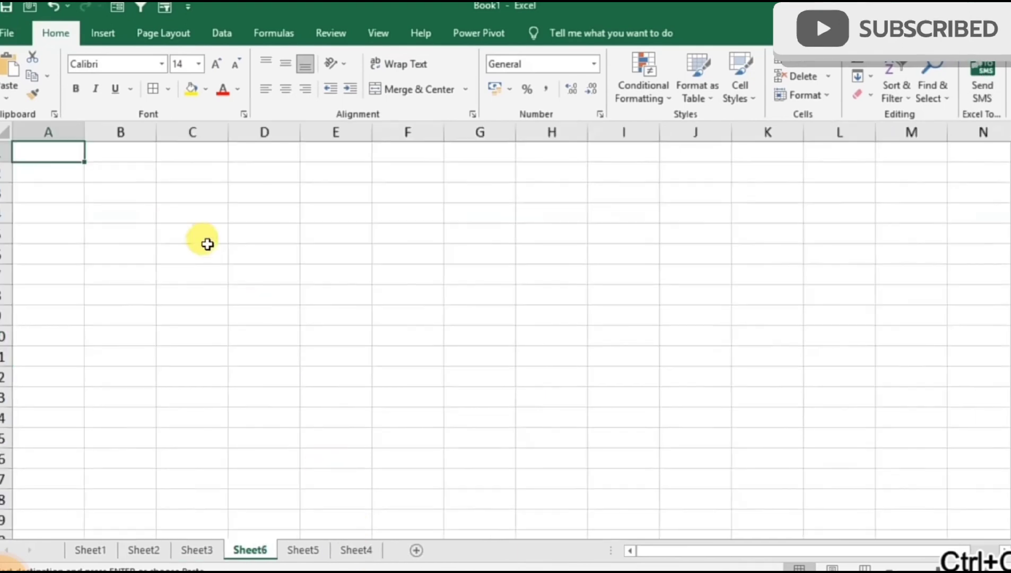
left_click(128, 173)
key("ctrl+v")
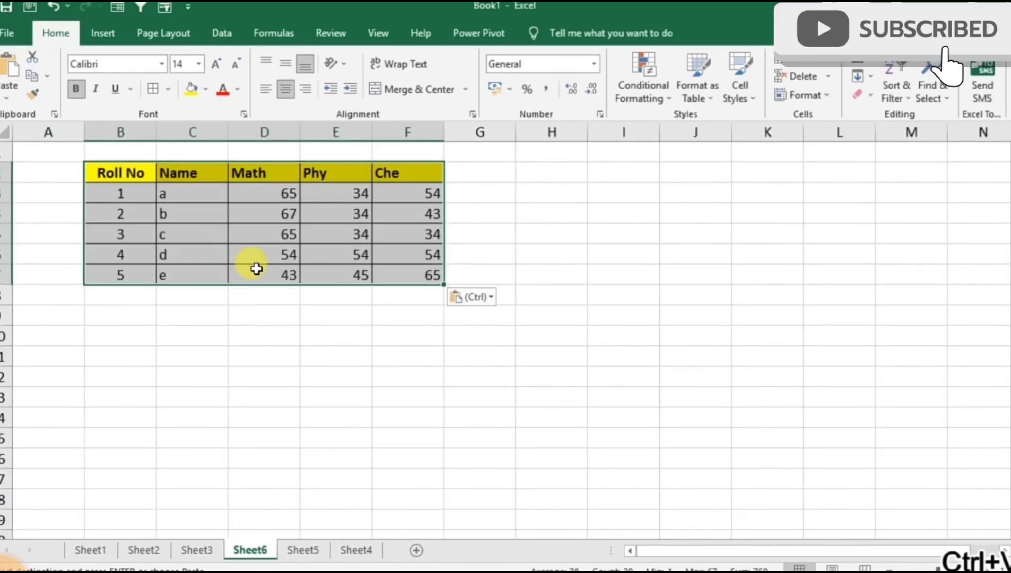
scroll(255, 264, "up", 3)
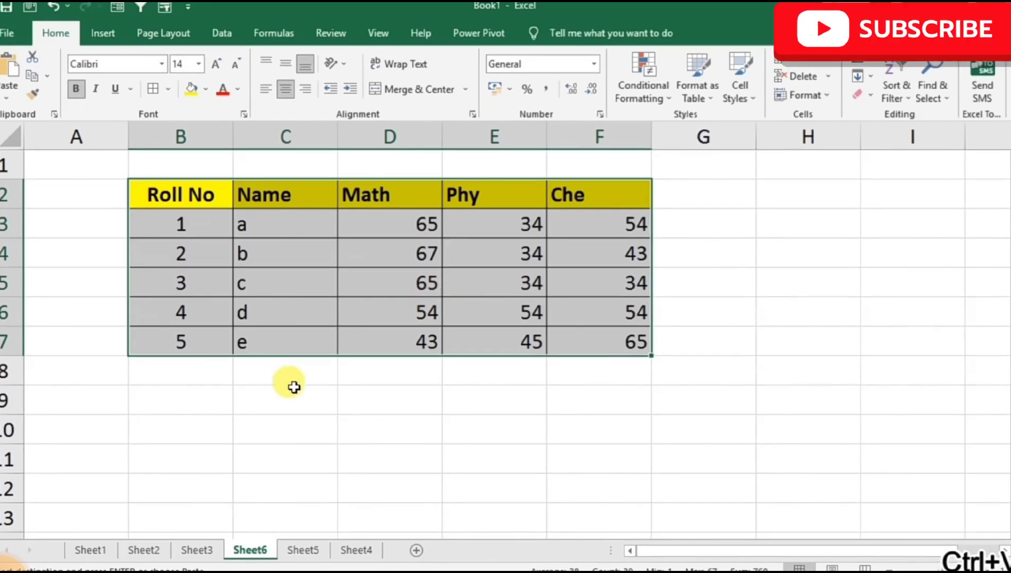
left_click(198, 551)
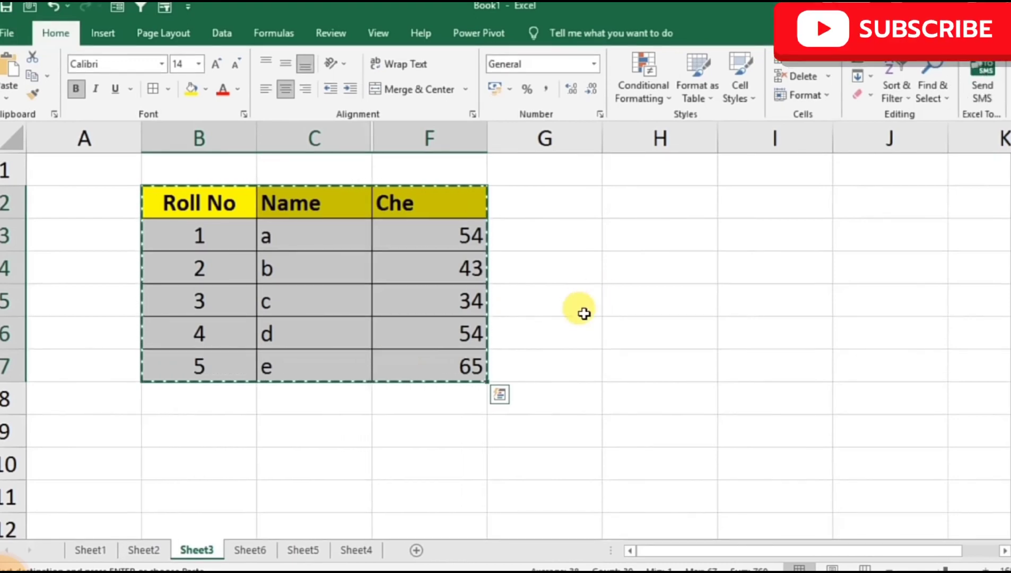
Step: Select the table with Go To Special's Visible cells only and copy it
key("Escape")
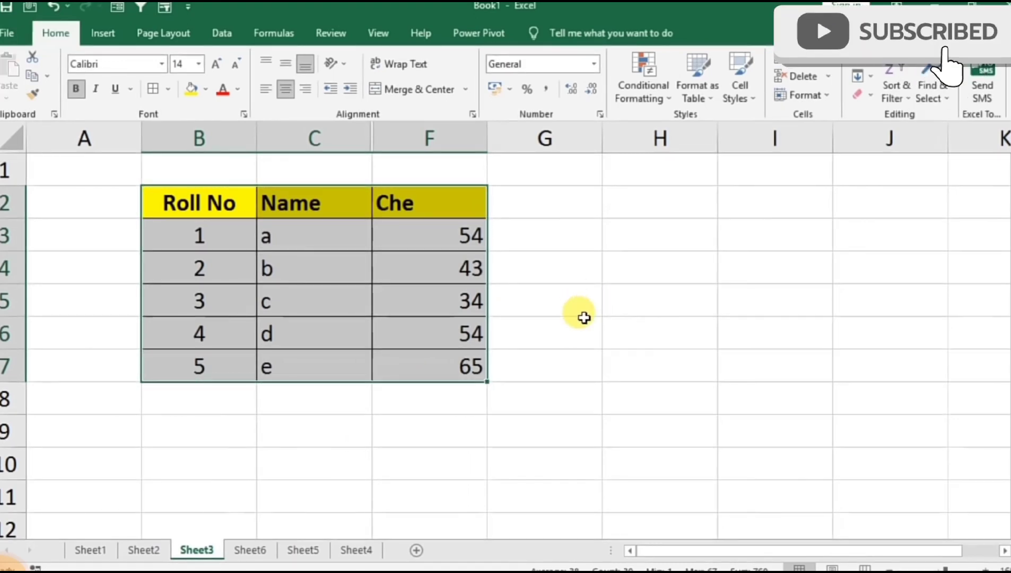
left_click(354, 323)
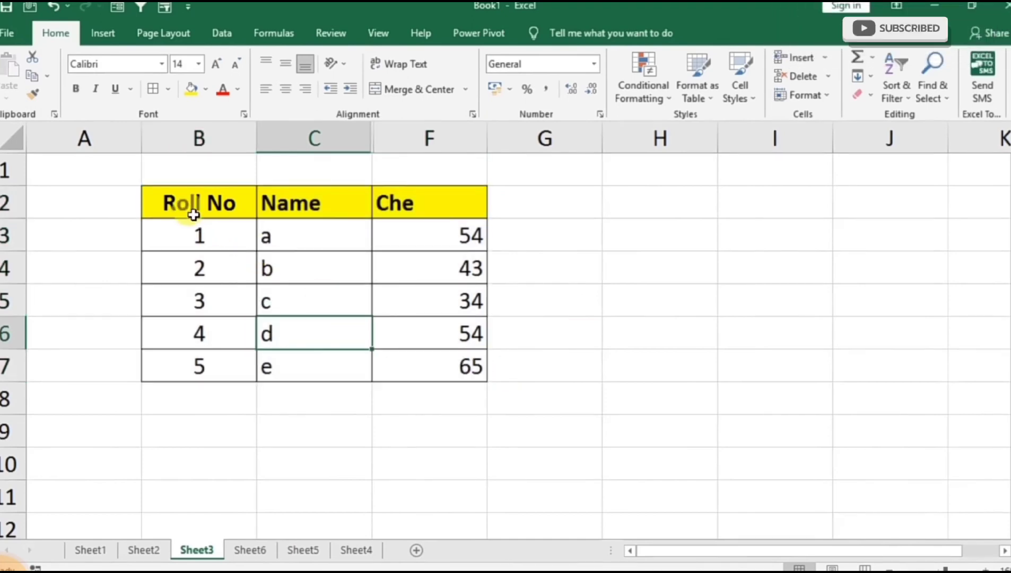
left_click_drag(194, 207, 418, 370)
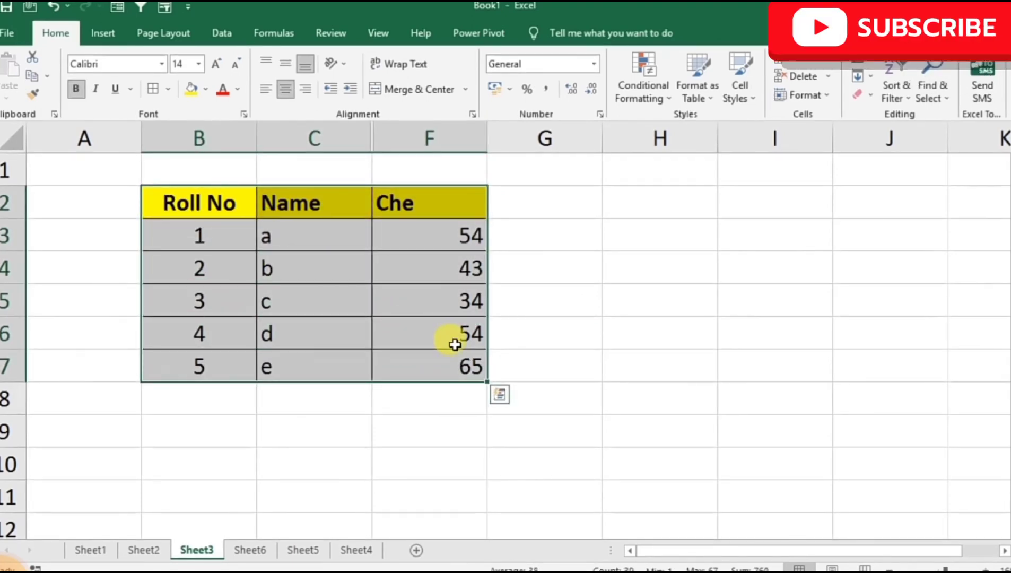
key("ctrl+g")
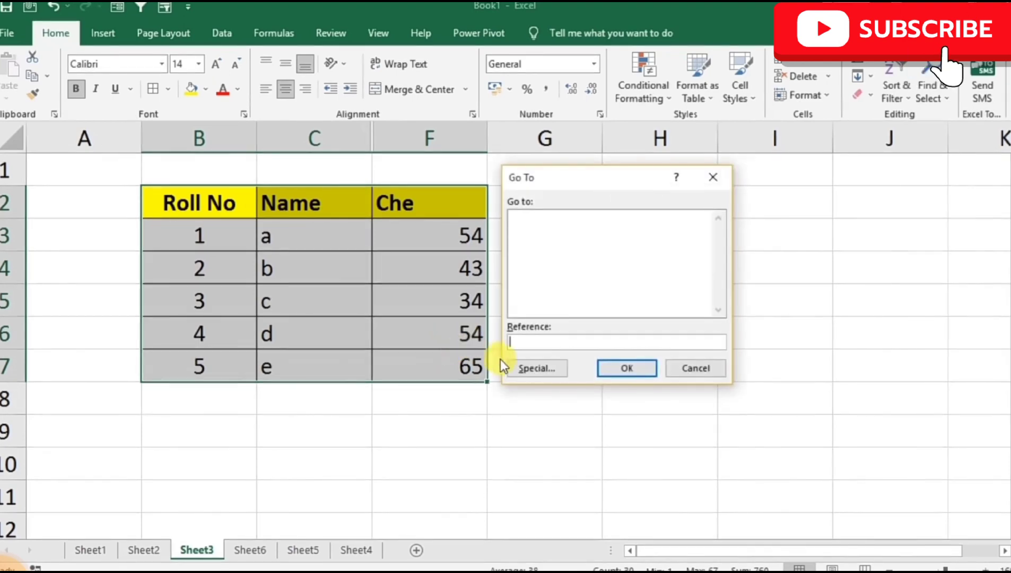
left_click(514, 363)
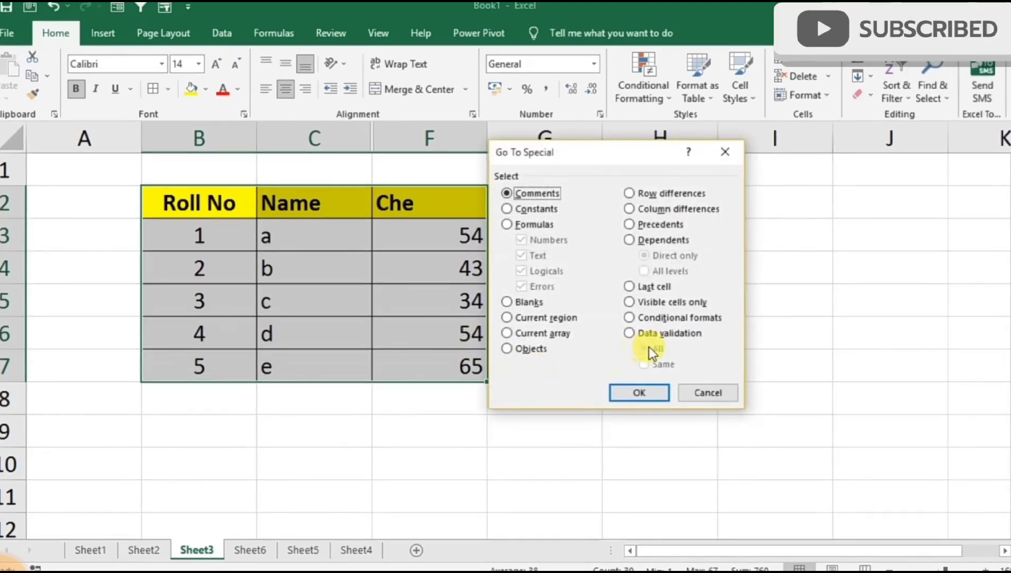
left_click(643, 302)
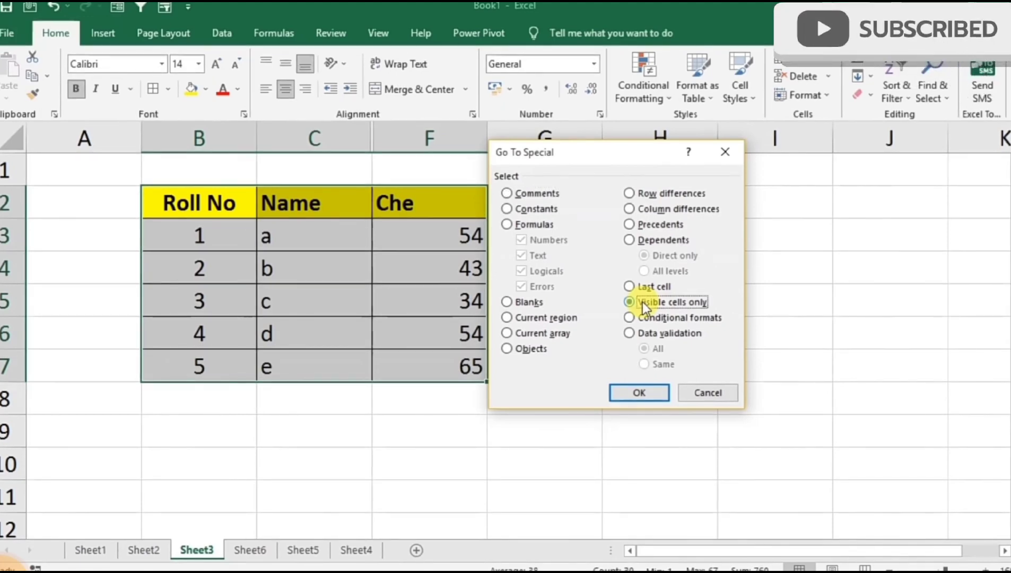
left_click(638, 392)
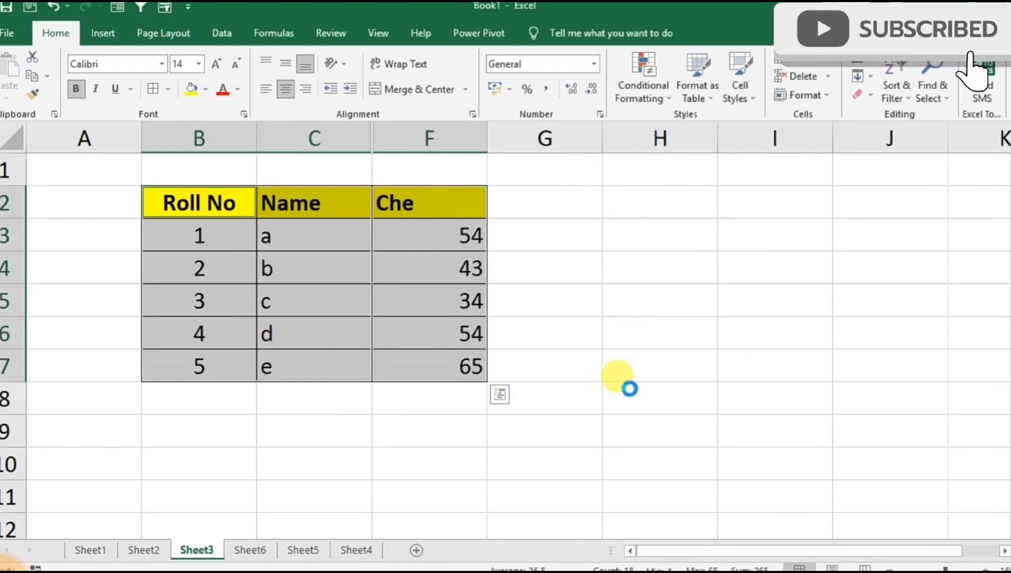
key("ctrl+c")
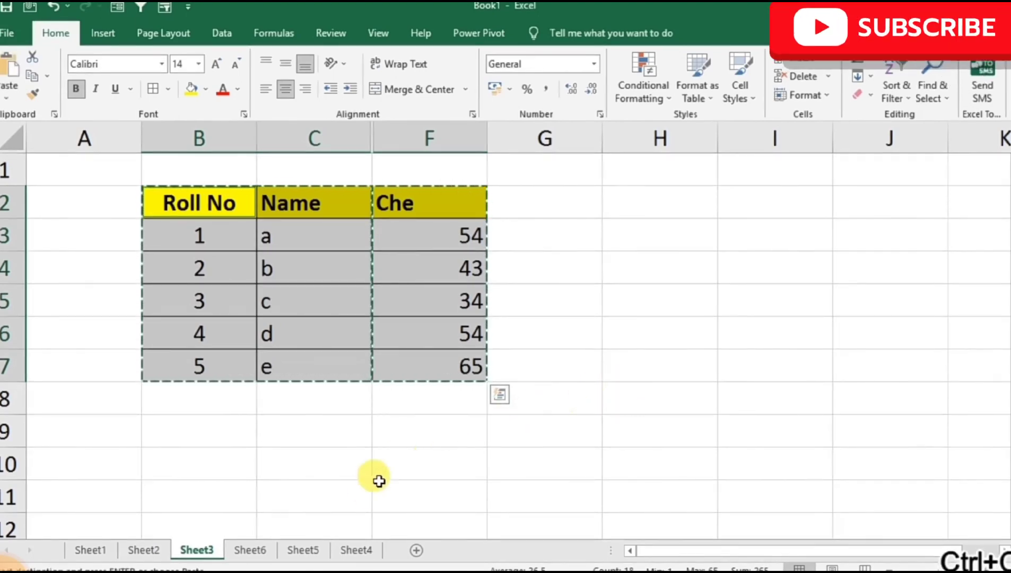
Step: Paste the visible-only cells into B3 of a new sheet after Sheet4
left_click(360, 550)
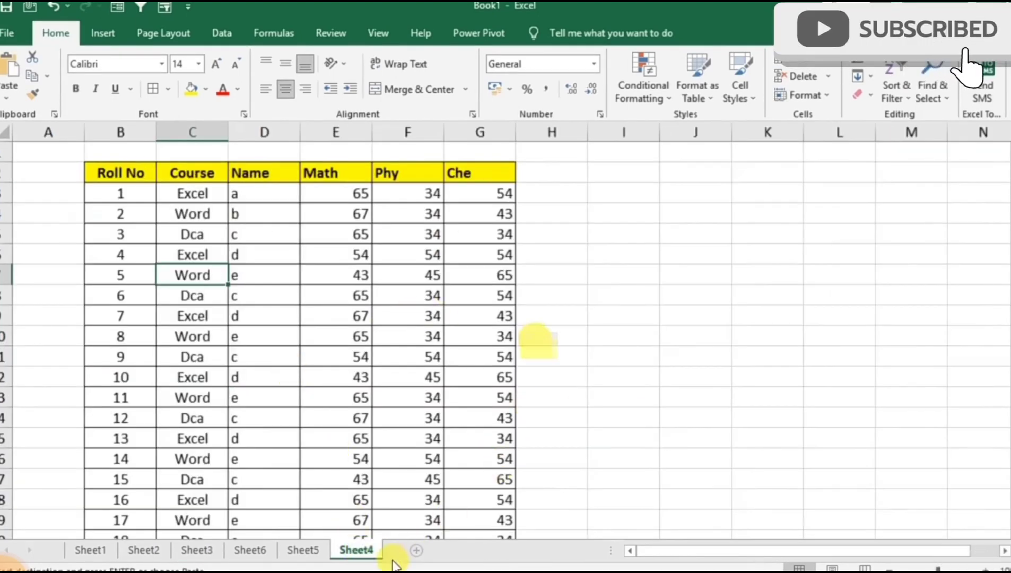
left_click(417, 550)
left_click(152, 191)
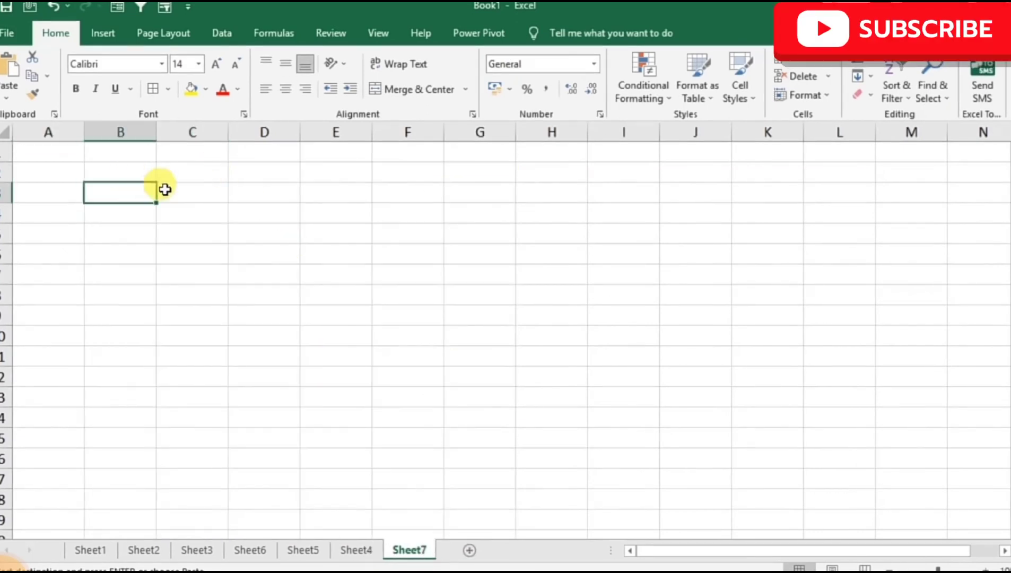
key("ctrl+v")
scroll(358, 352, "up", 3)
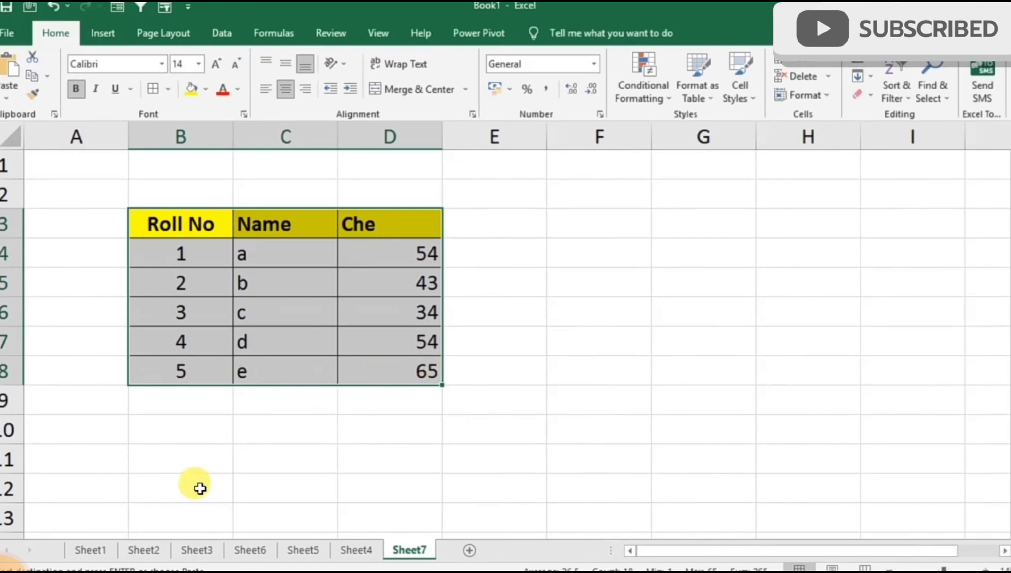
Step: Open Sheet4, look through its 20-row course table, and select the Course header C3
left_click(191, 549)
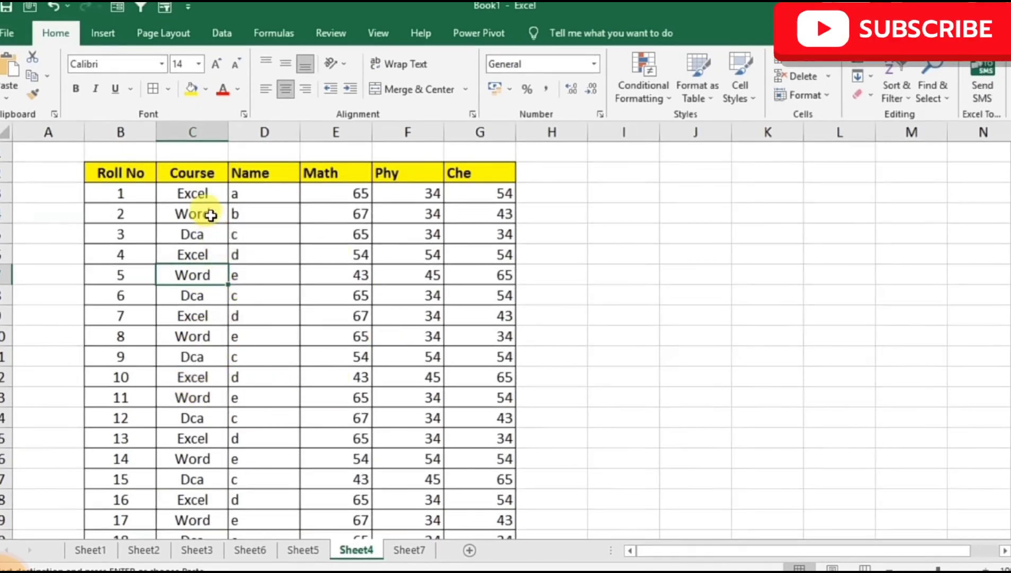
scroll(255, 399, "down", 4)
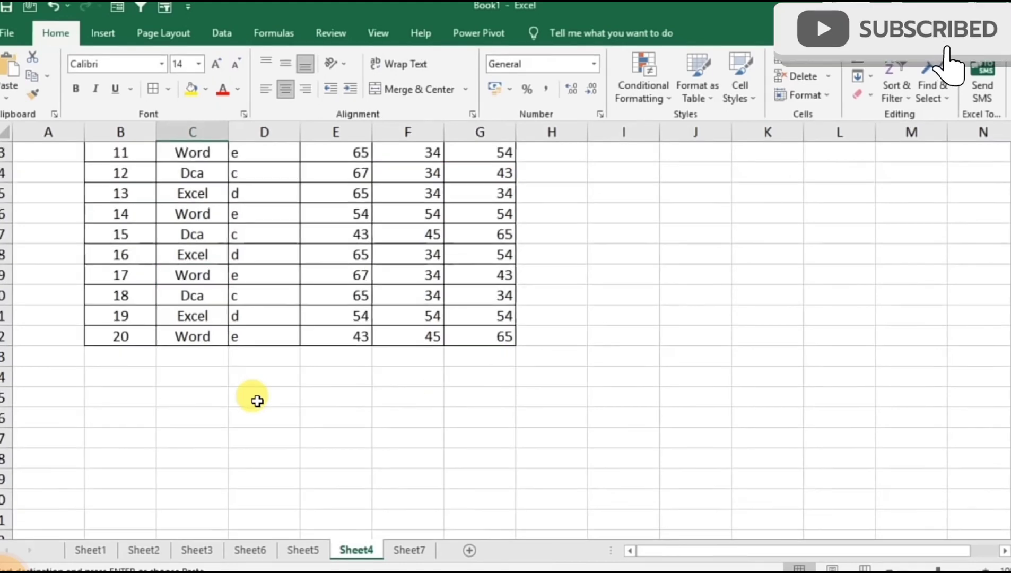
scroll(255, 400, "up", 4)
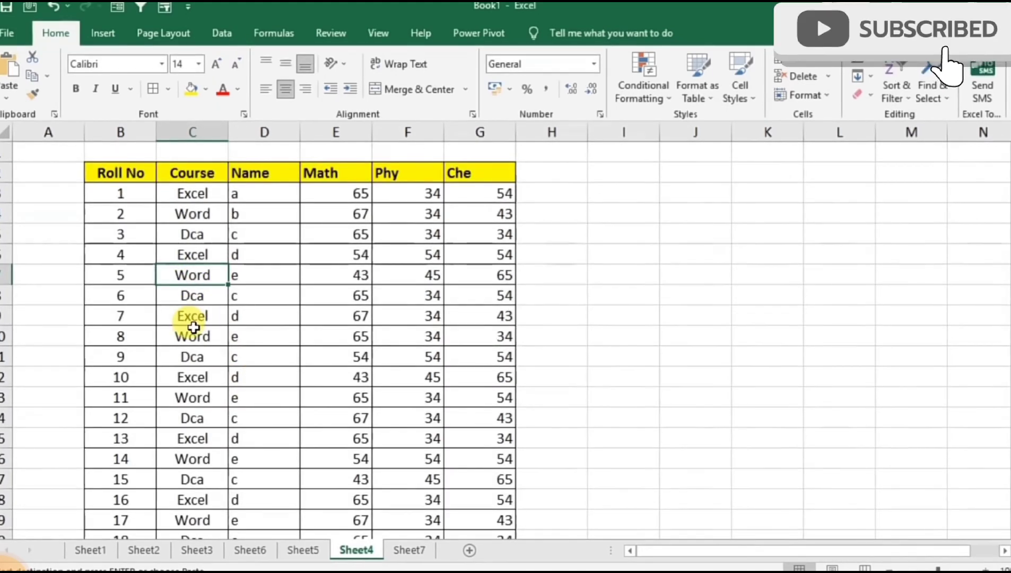
left_click(198, 175)
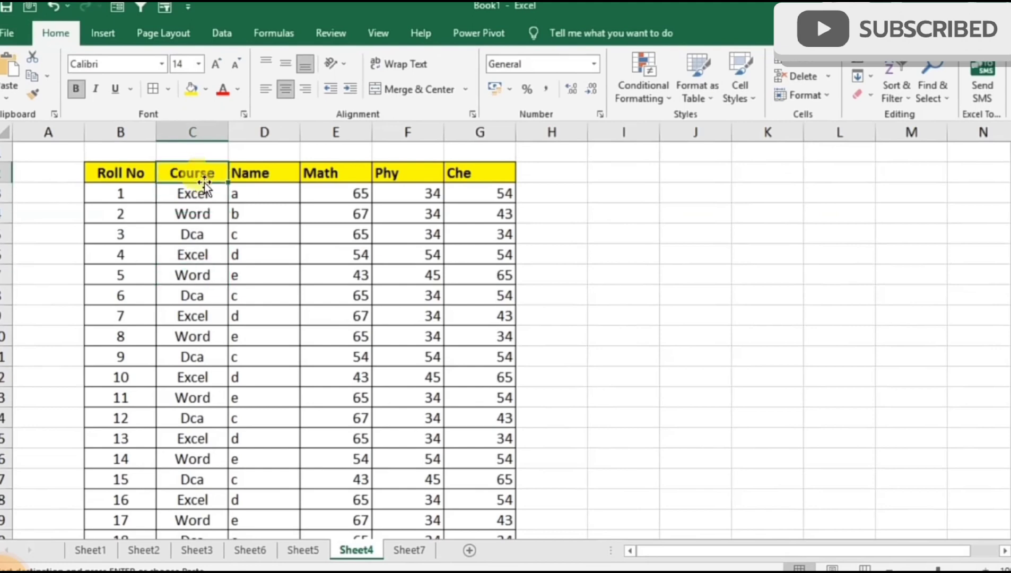
left_click(192, 399)
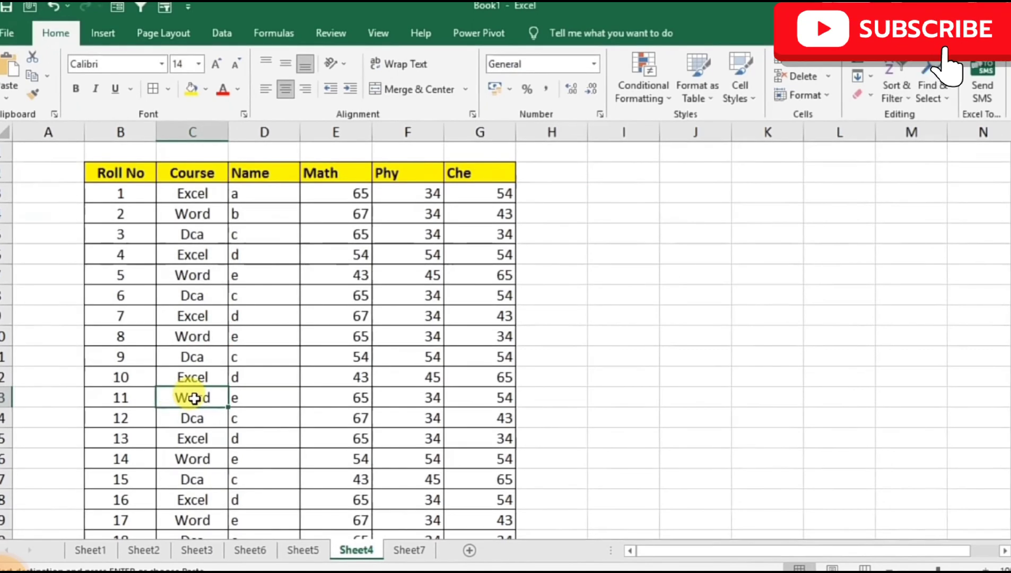
Step: Filter the Course column by the selected cell's value so only Word rows show
left_click(189, 342)
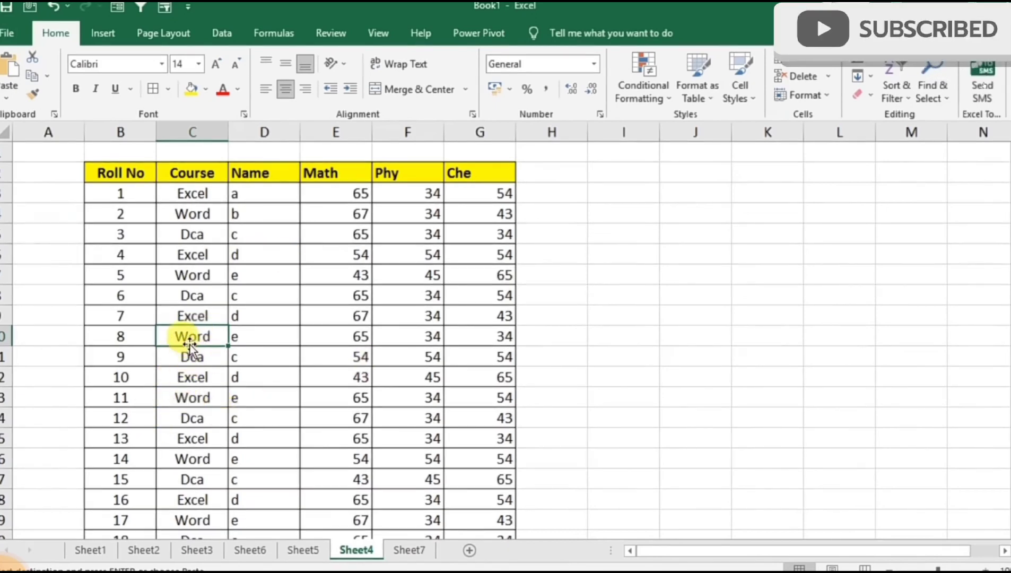
right_click(188, 338)
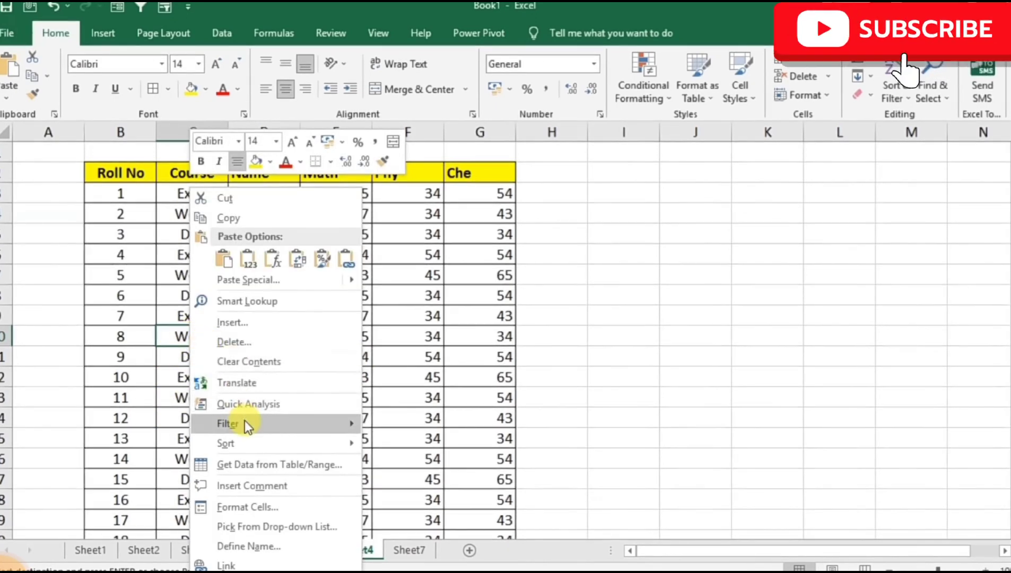
mouse_move(318, 422)
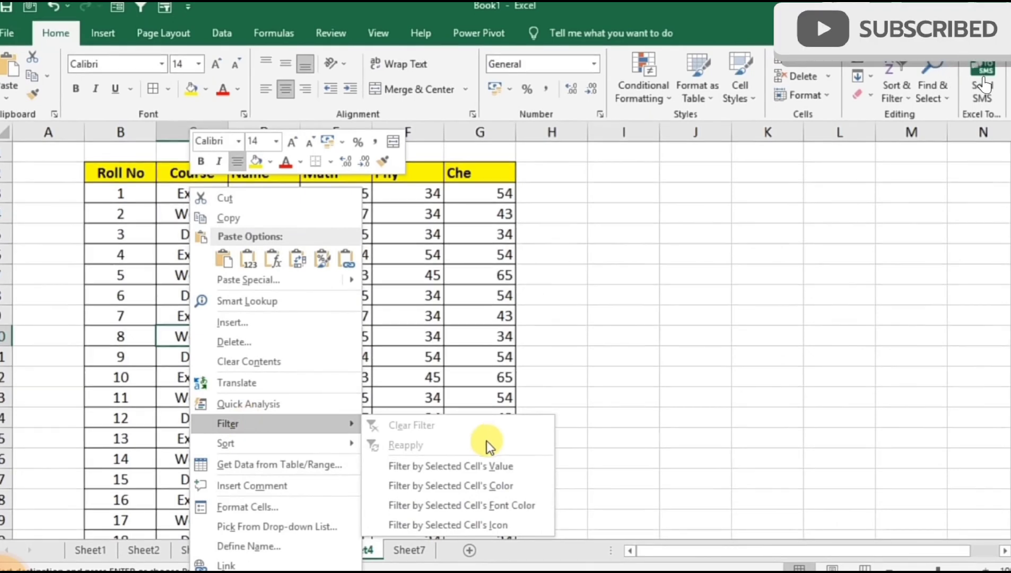
left_click(462, 465)
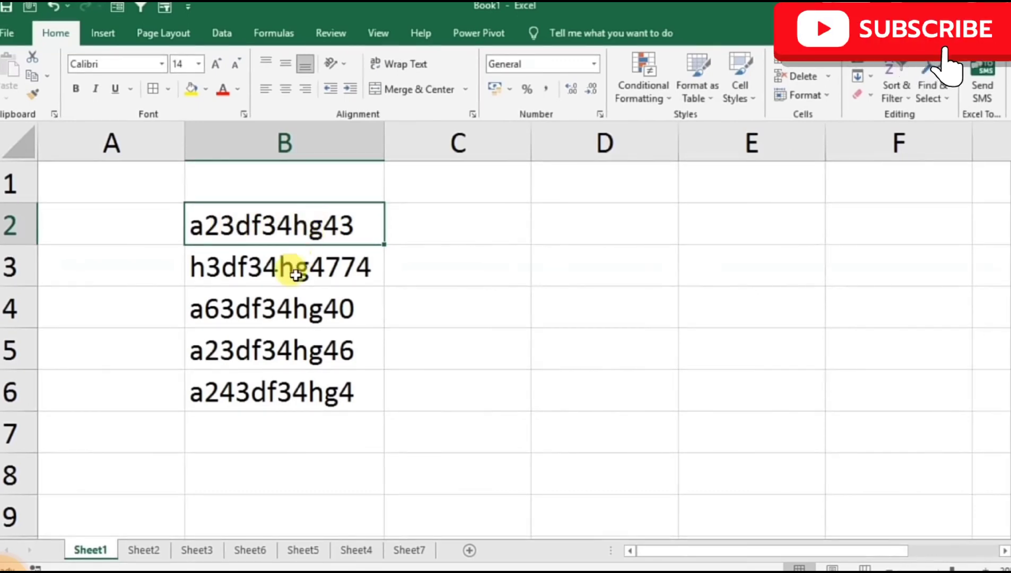
Step: Enter 233443 in C2, then Flash Fill (Ctrl+E) the extracted digits down column C
left_click(427, 225)
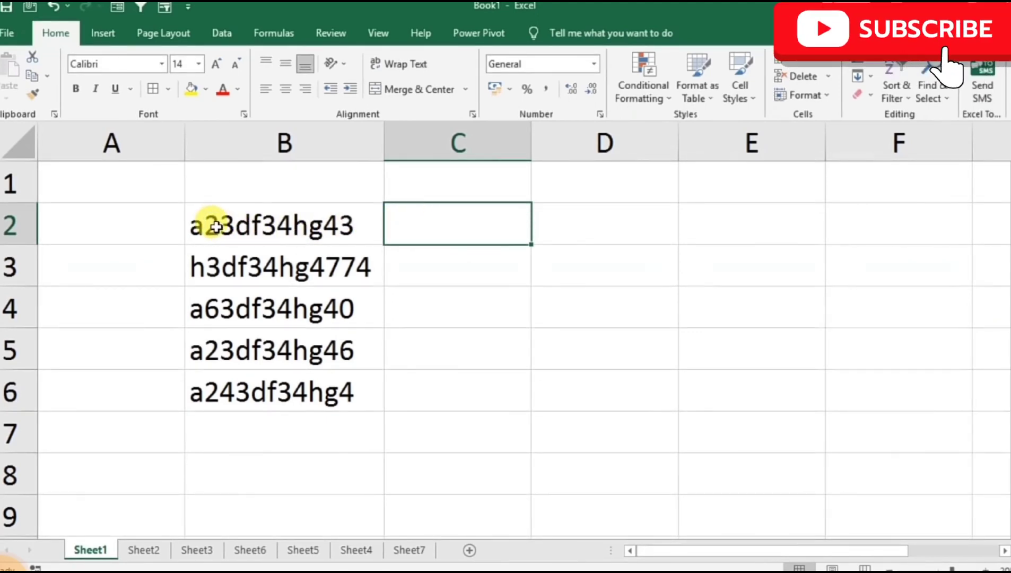
type("3")
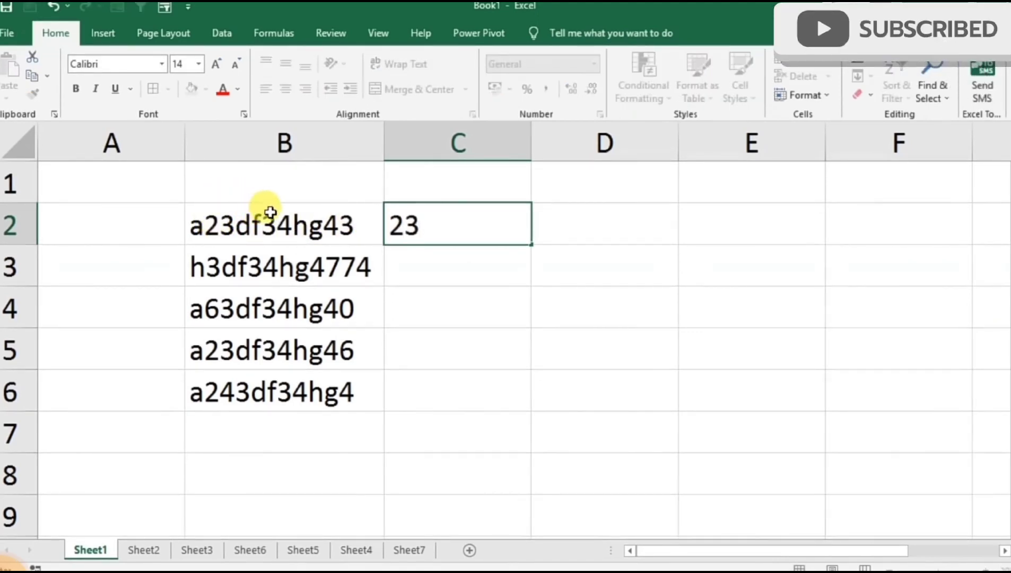
type("4")
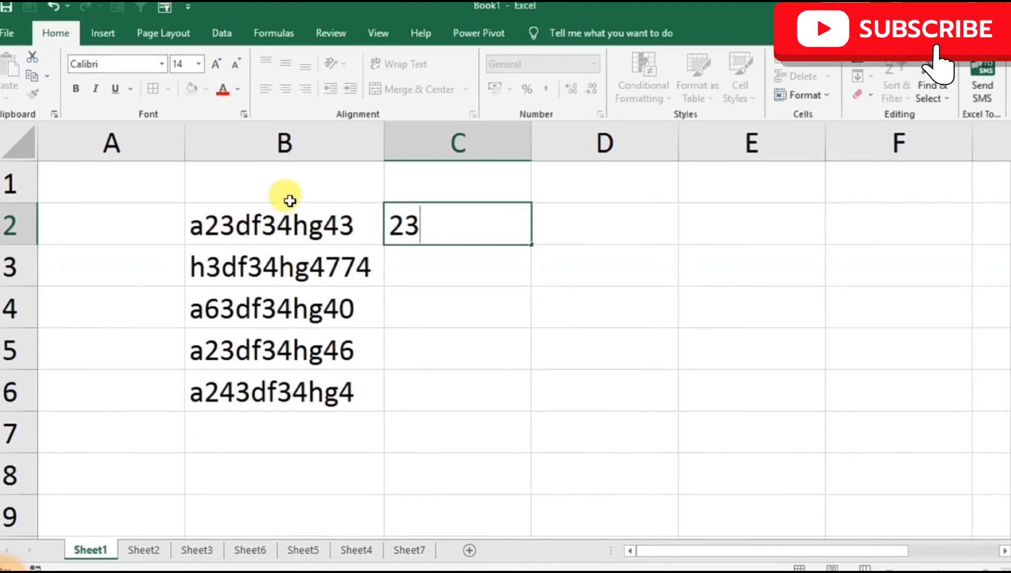
key("BackSpace")
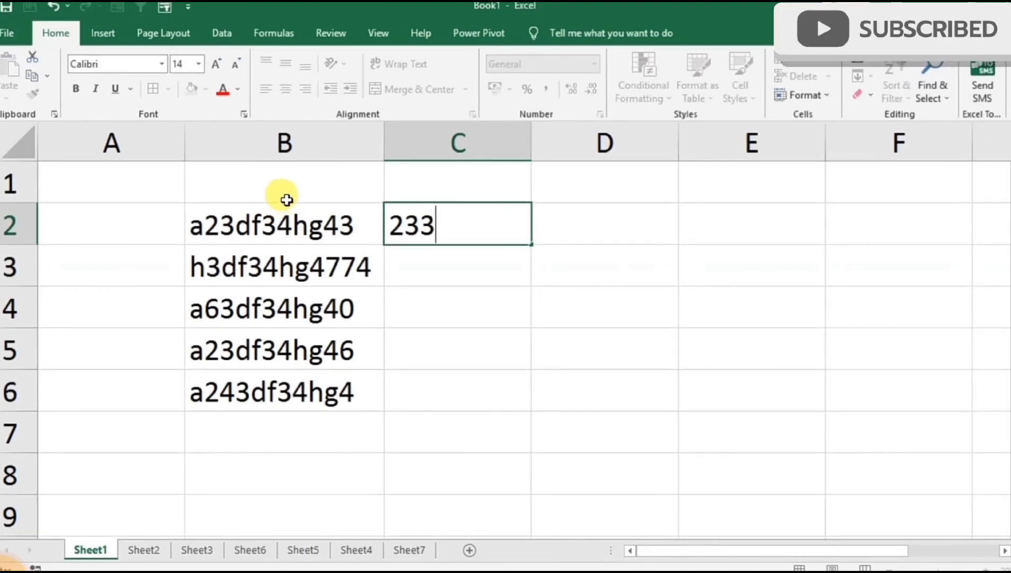
type("34")
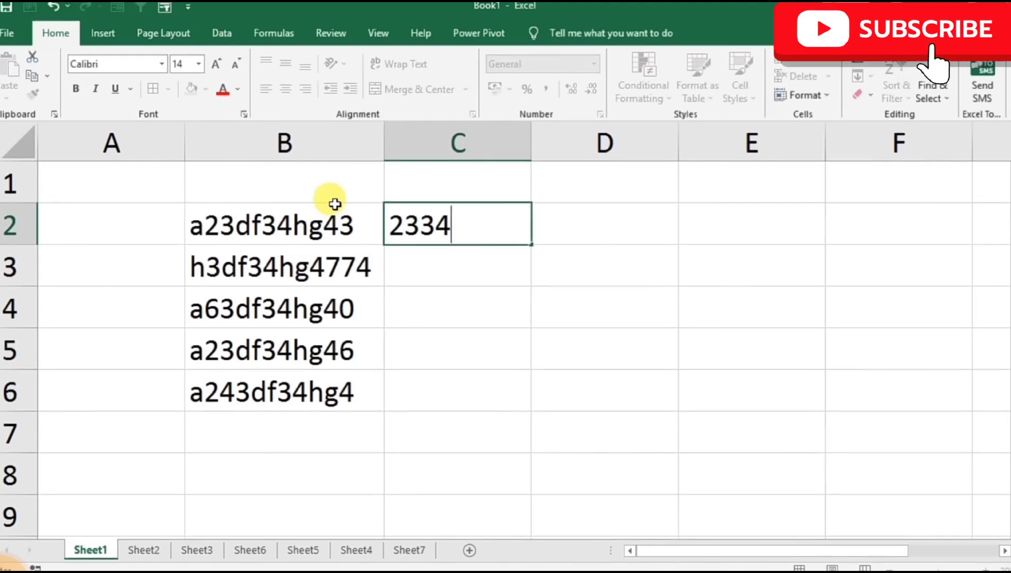
type("43")
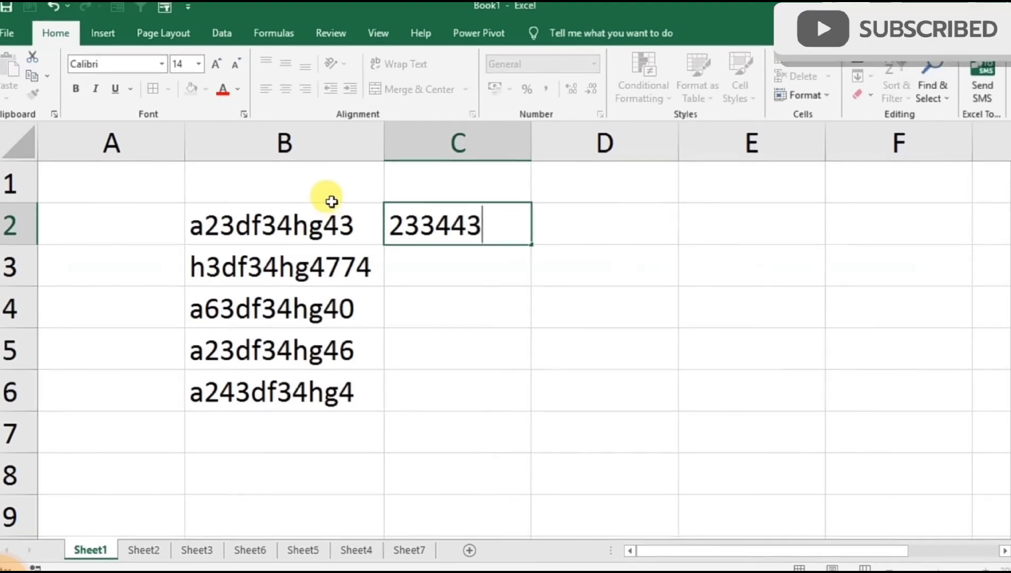
key("Return")
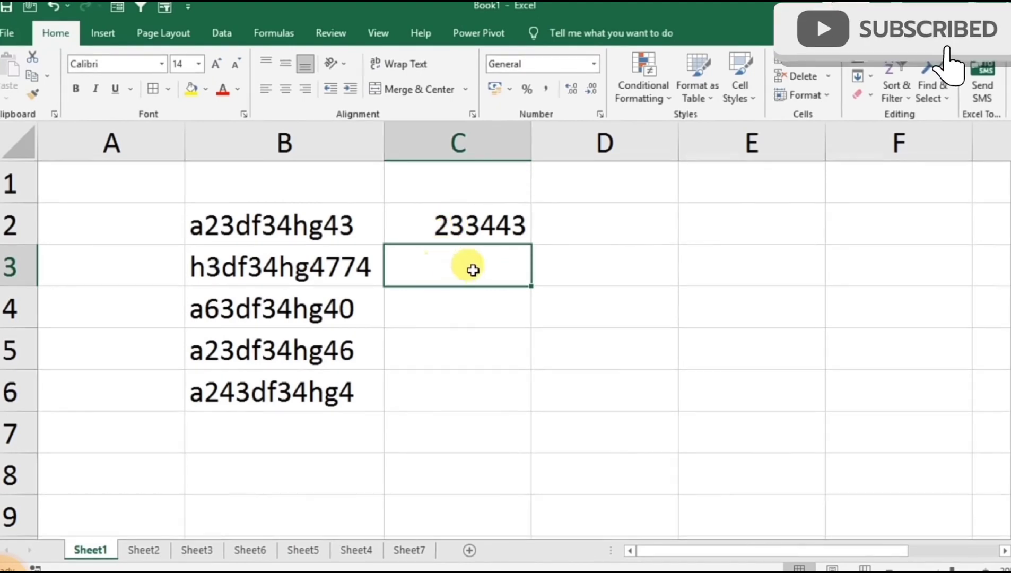
key("ctrl+e")
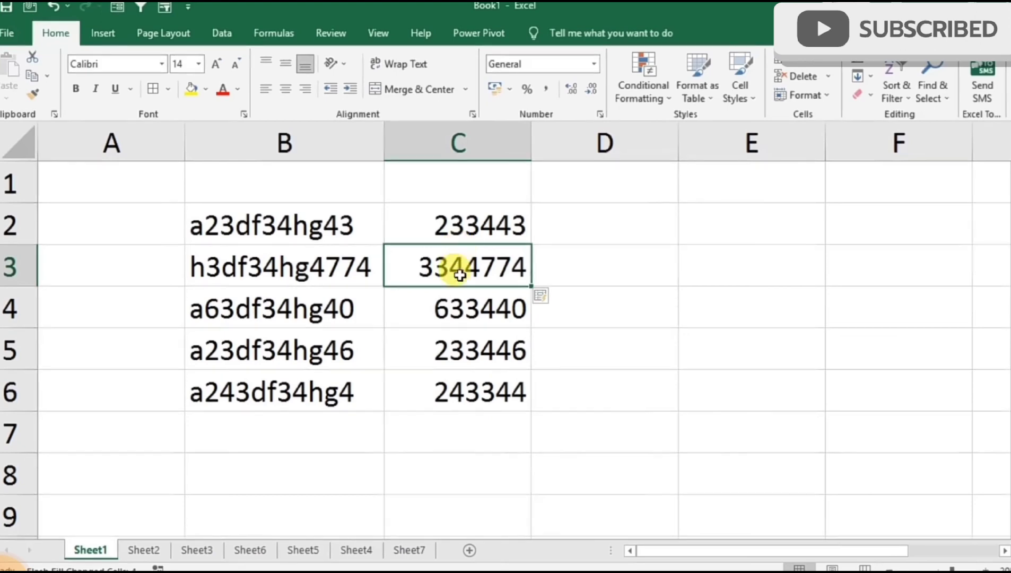
left_click(583, 223)
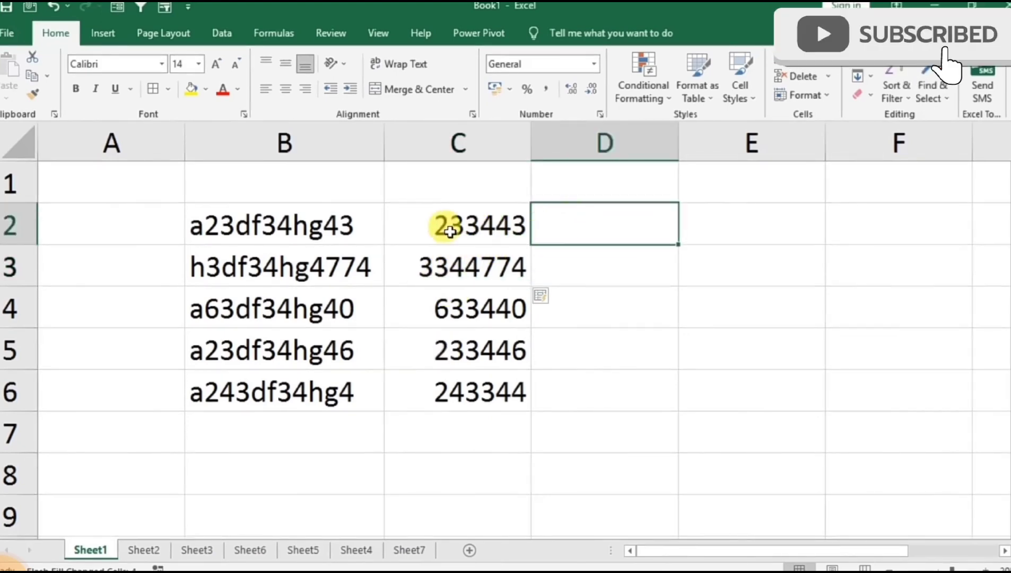
left_click(243, 229)
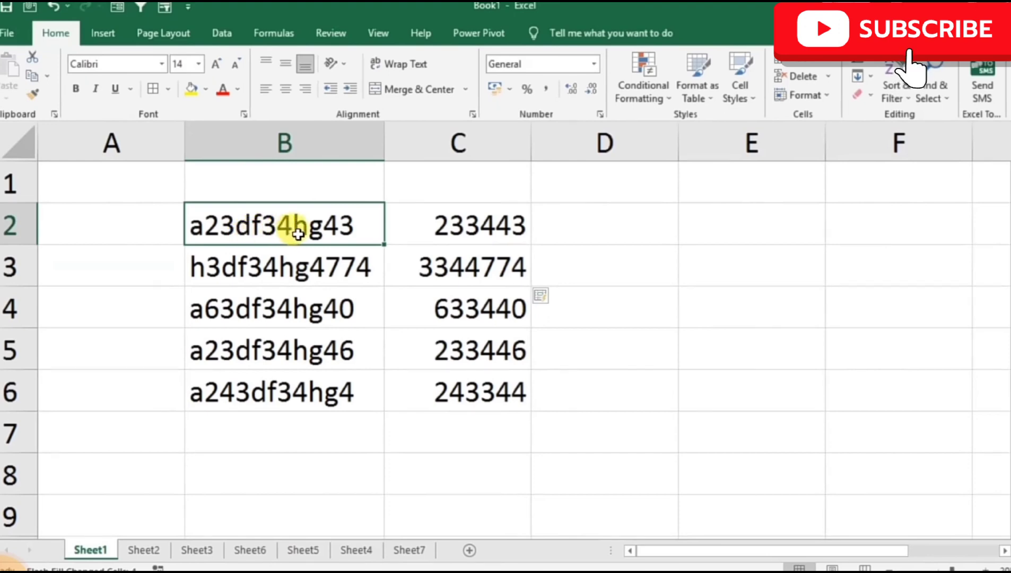
left_click(466, 226)
left_click(569, 228)
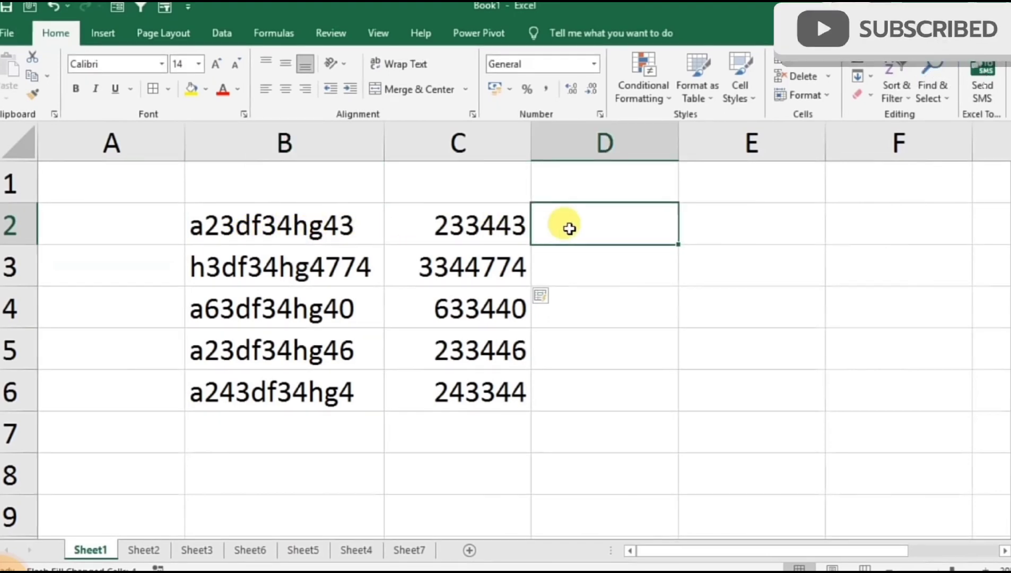
left_click(576, 263)
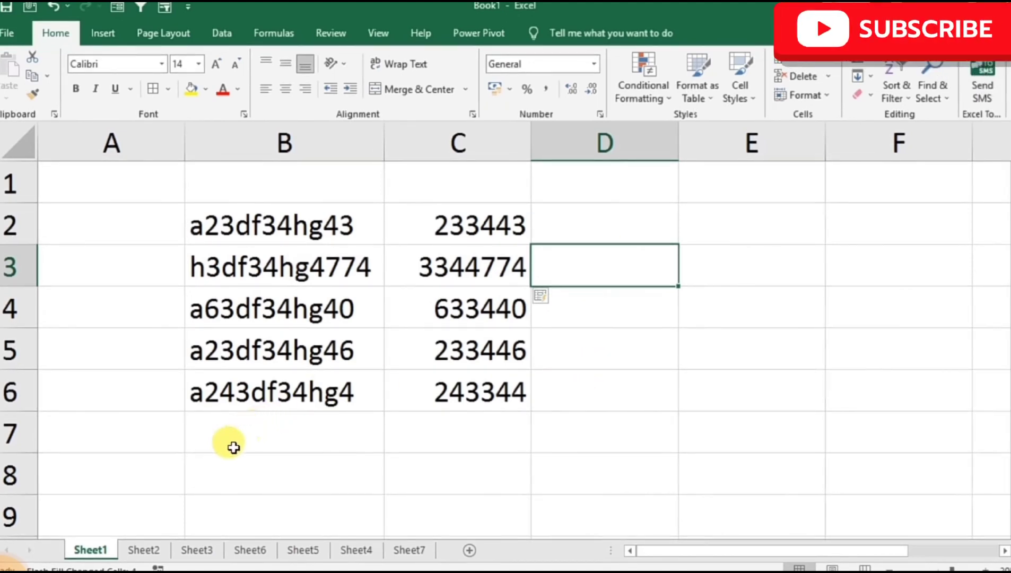
Step: On Sheet2, type the first row's full name in D2 and Flash Fill the remaining rows
left_click(142, 548)
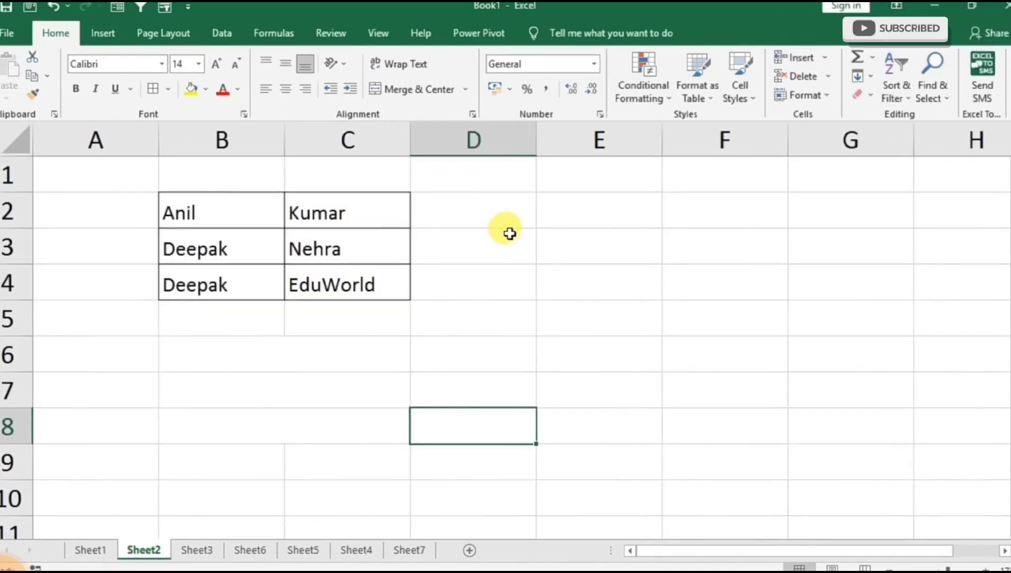
left_click(235, 215)
left_click(346, 211)
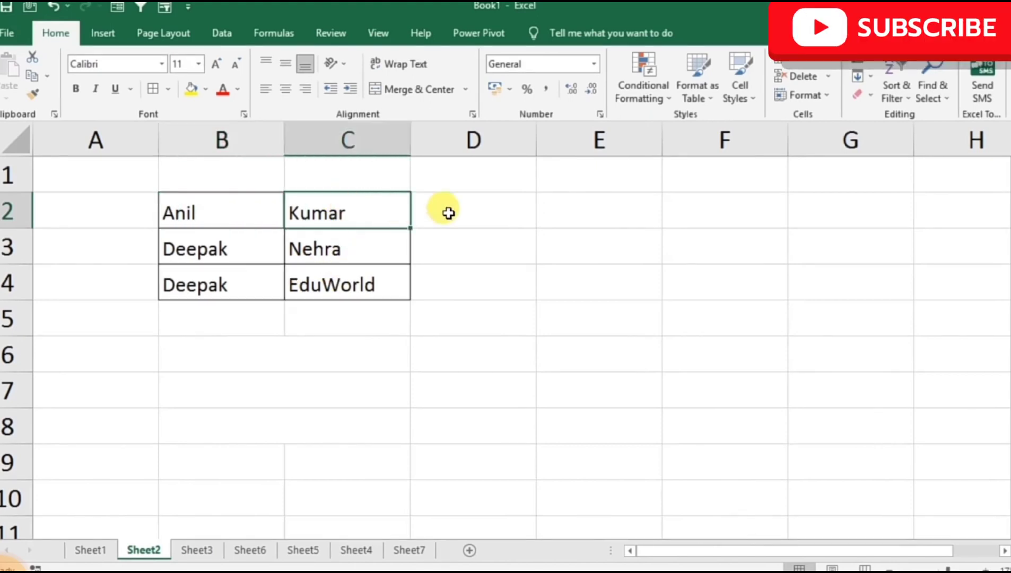
left_click(529, 222)
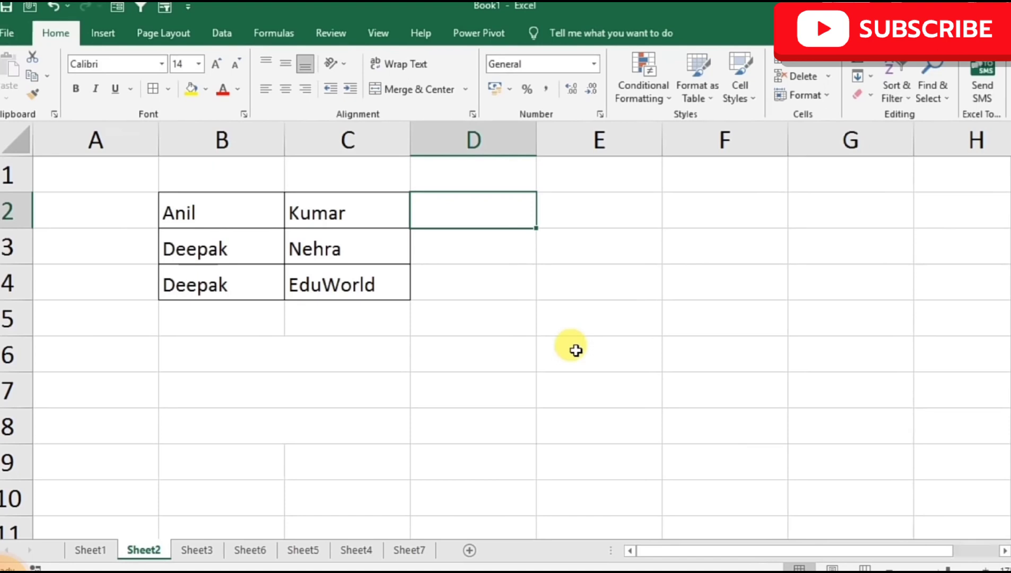
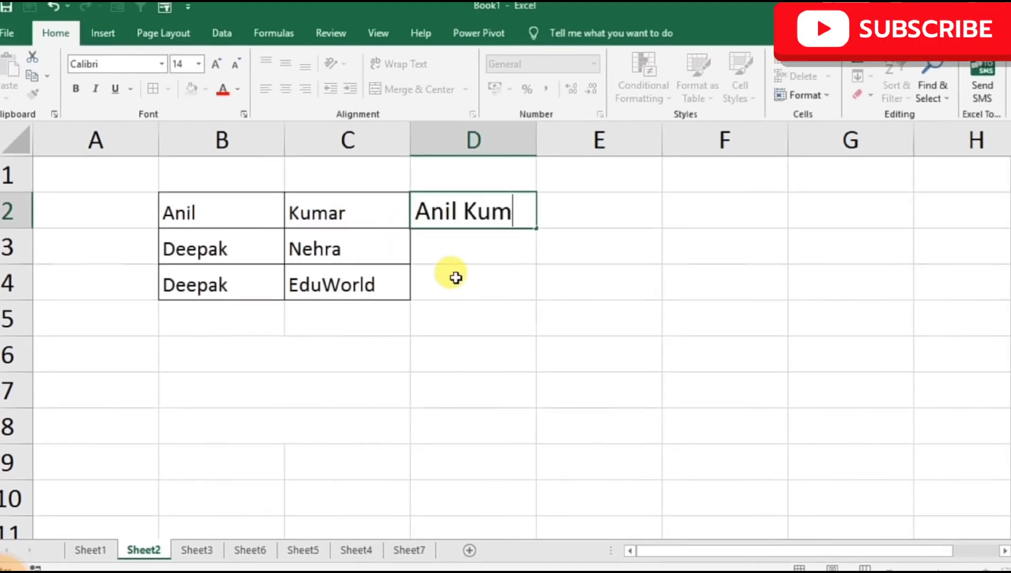
key("Return")
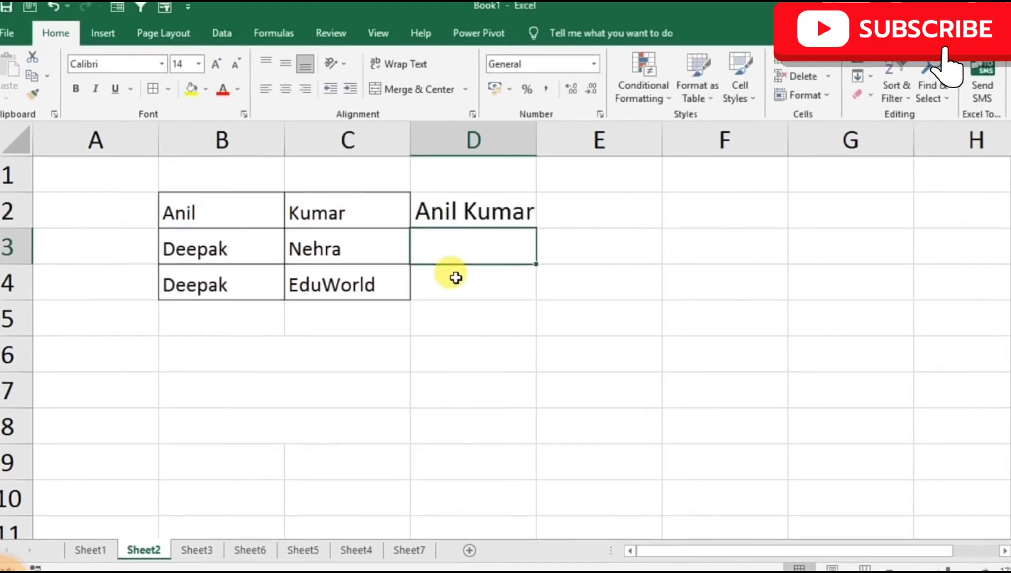
key("ctrl+e")
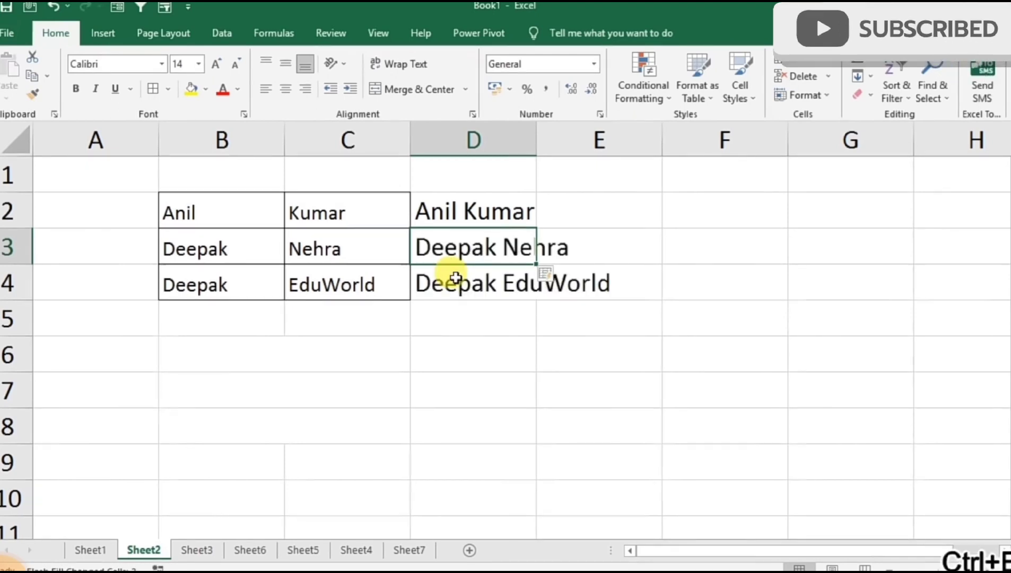
left_click(496, 414)
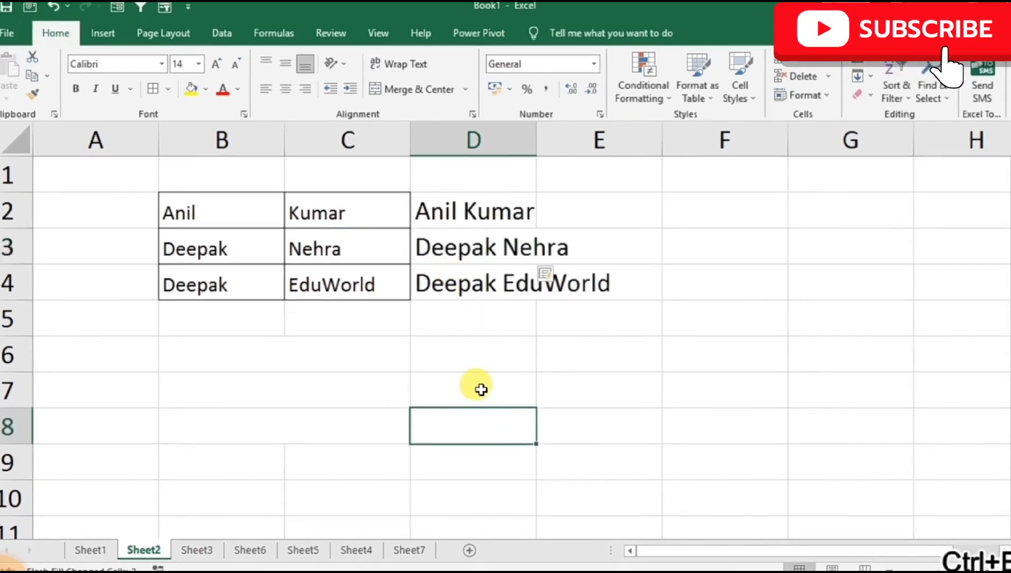